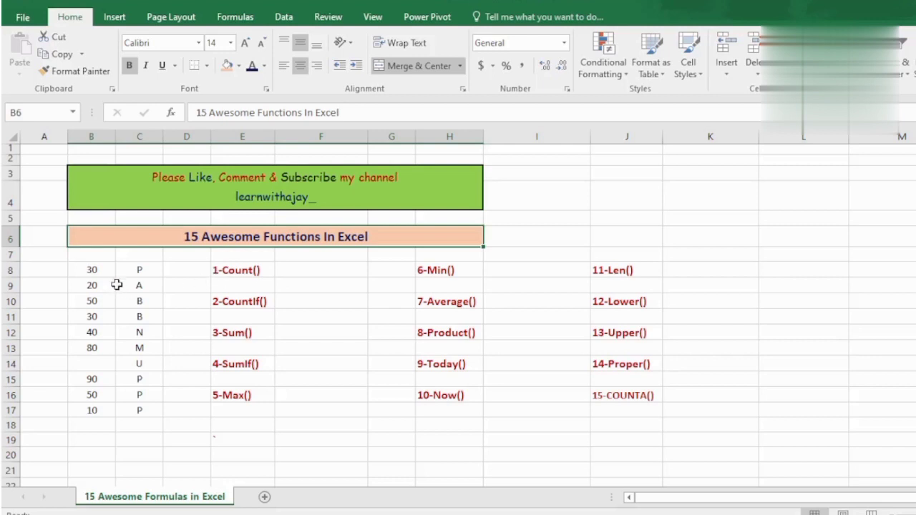
- Enter the formula =COUNT(B8:B17) in cell F8 beside the 1-Count() label
{"action": "left_click", "coordinate": [263, 272]}
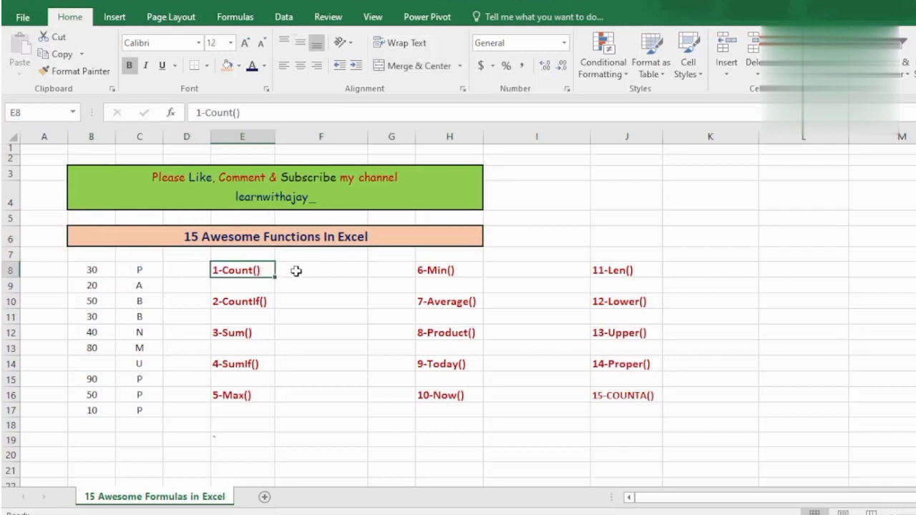
{"action": "left_click", "coordinate": [296, 271]}
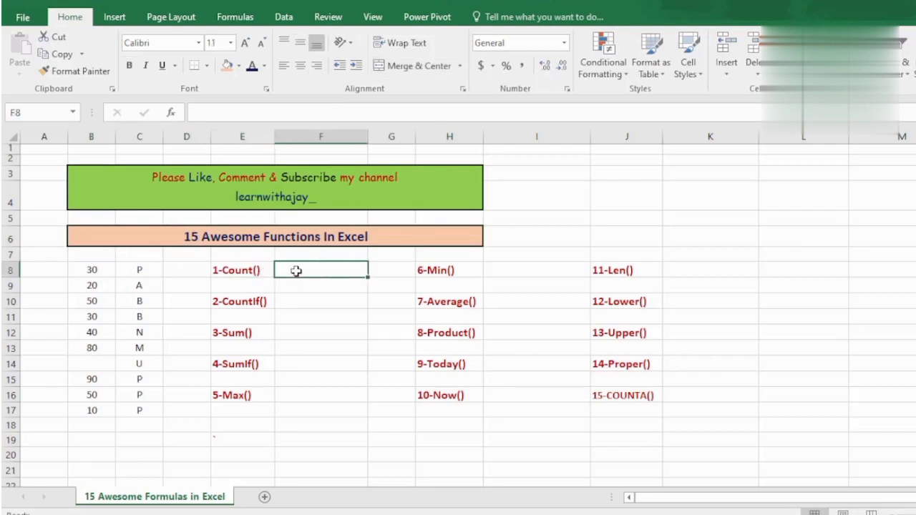
{"action": "type", "text": "="}
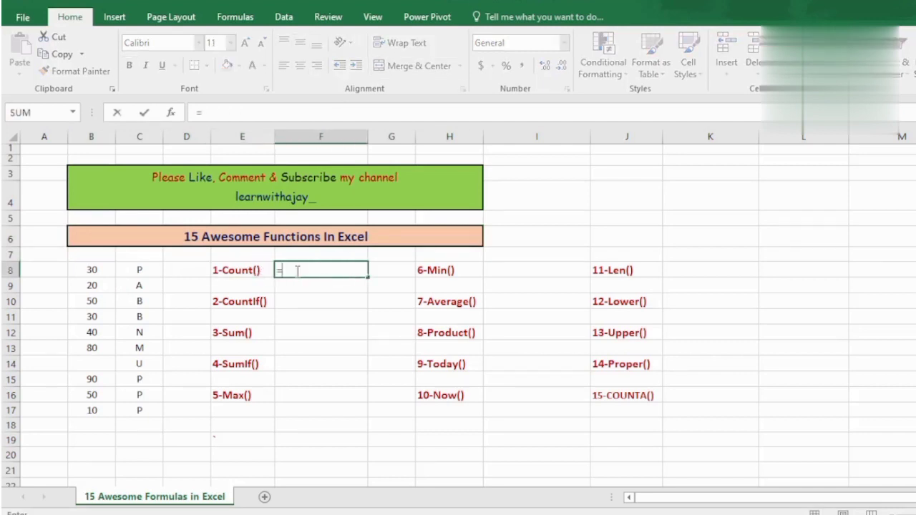
{"action": "type", "text": "count"}
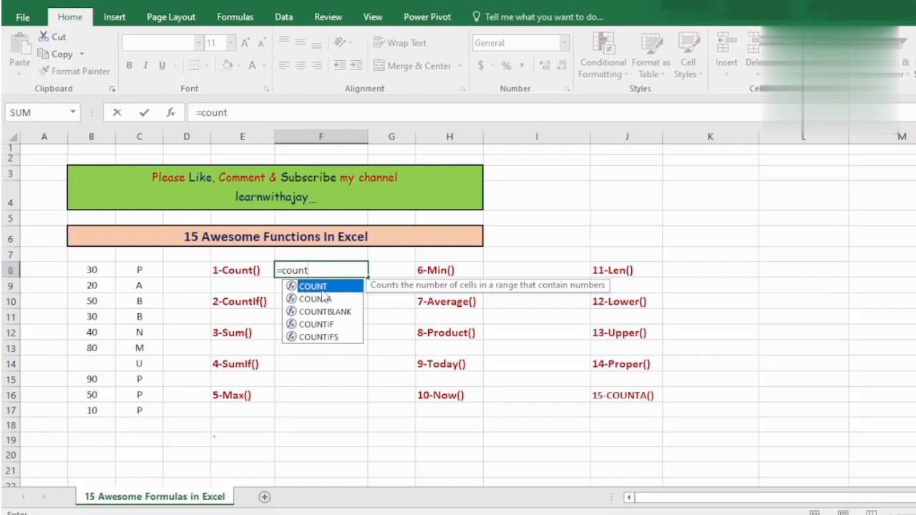
{"action": "key", "text": "Tab"}
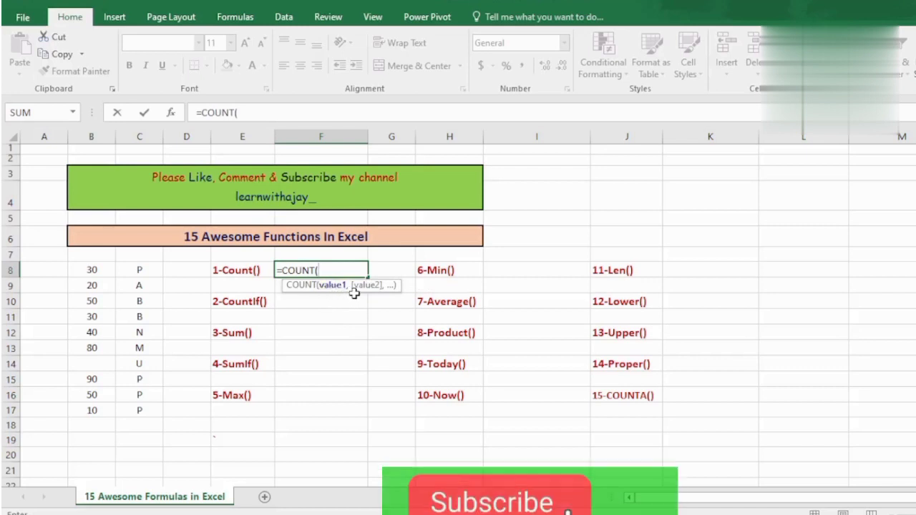
{"action": "key", "text": "Left"}
{"action": "key", "text": "Left"}
{"action": "key", "text": "Left"}
{"action": "key", "text": "Left"}
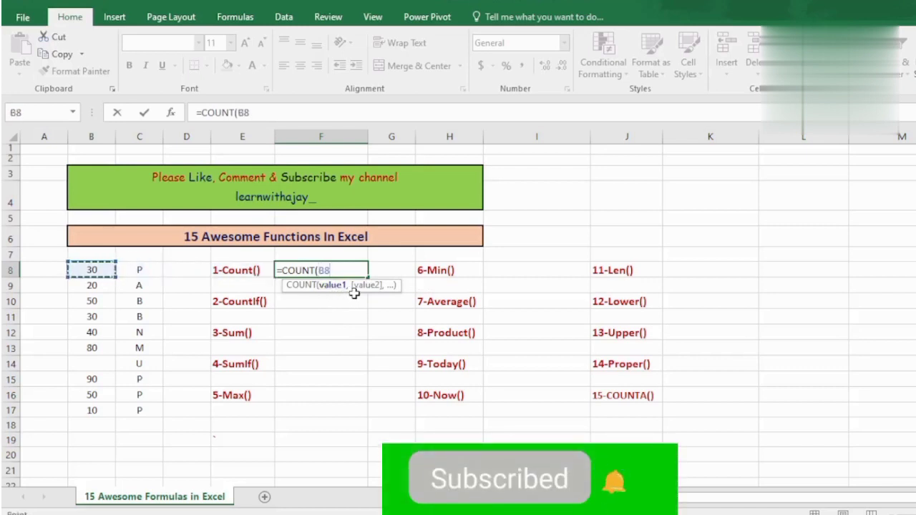
{"action": "key", "text": "shift+Down"}
{"action": "key", "text": "shift+Down"}
{"action": "key", "text": "shift+Down"}
{"action": "key", "text": "shift+Down"}
{"action": "key", "text": "shift+Down"}
{"action": "key", "text": "shift+Down"}
{"action": "key", "text": "shift+Down"}
{"action": "key", "text": "shift+Down"}
{"action": "key", "text": "shift+Down"}
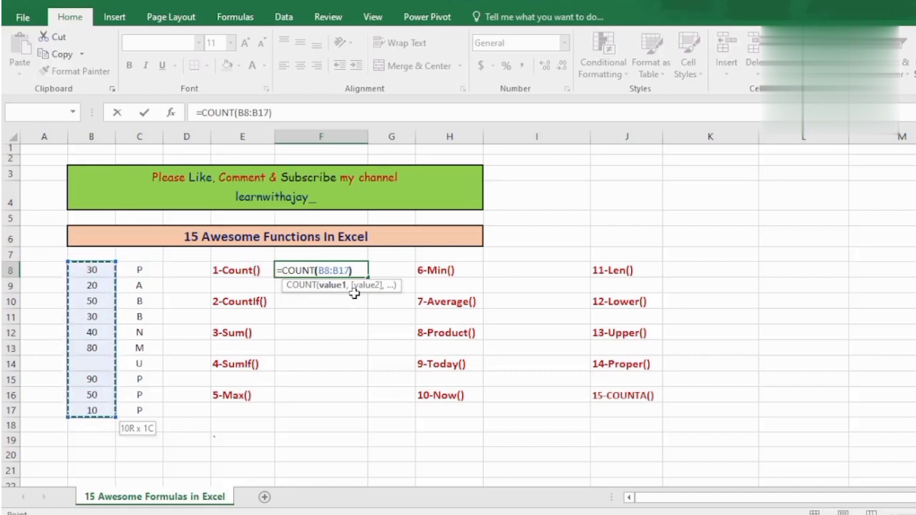
{"action": "type", "text": ")"}
{"action": "key", "text": "Return"}
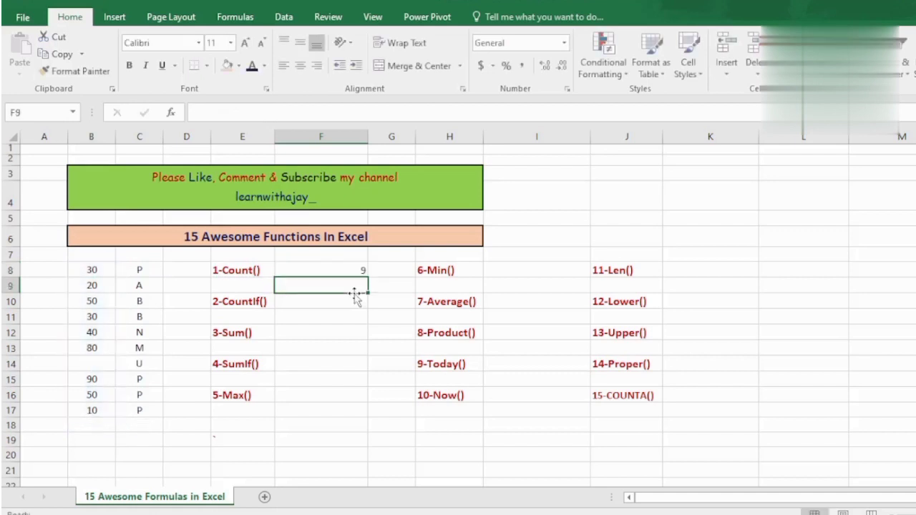
{"action": "left_click", "coordinate": [347, 269]}
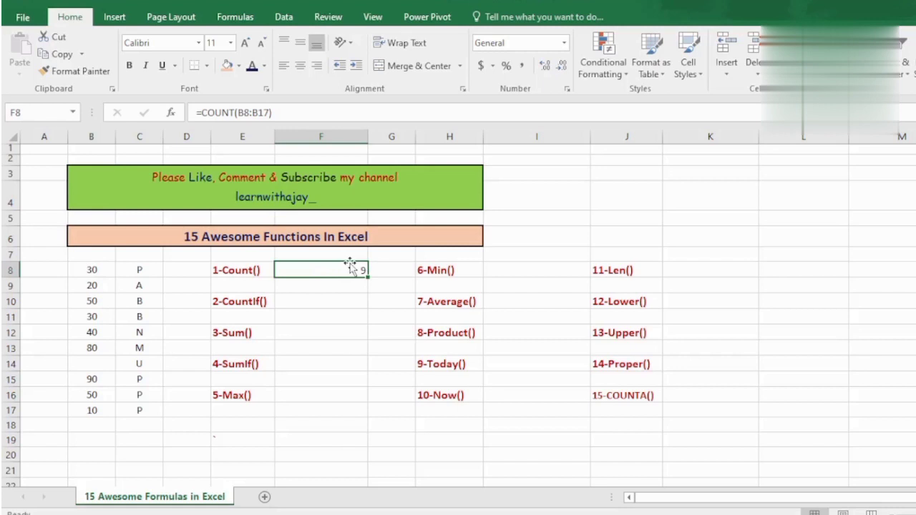
- Enter the formula =COUNTIF(B8:B17,"50") in cell F10 and check it against the matching cells in column B
{"action": "left_click", "coordinate": [290, 302]}
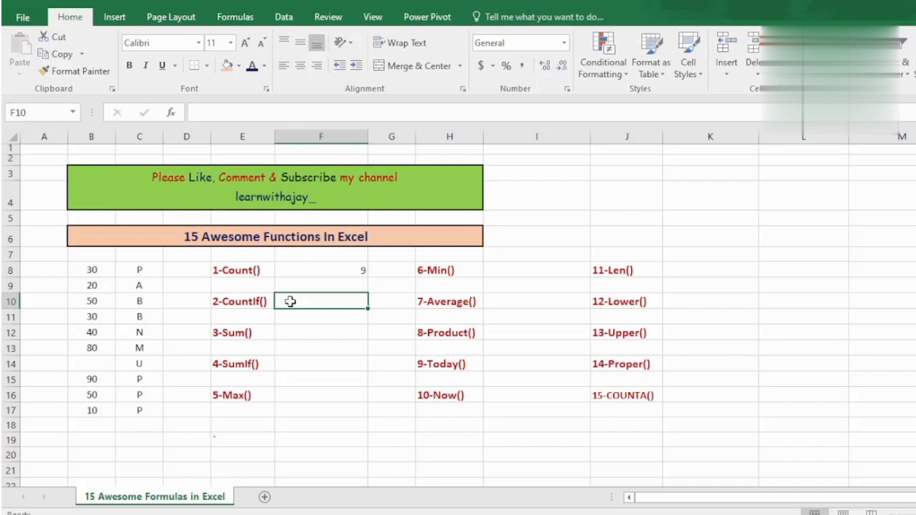
{"action": "type", "text": "="}
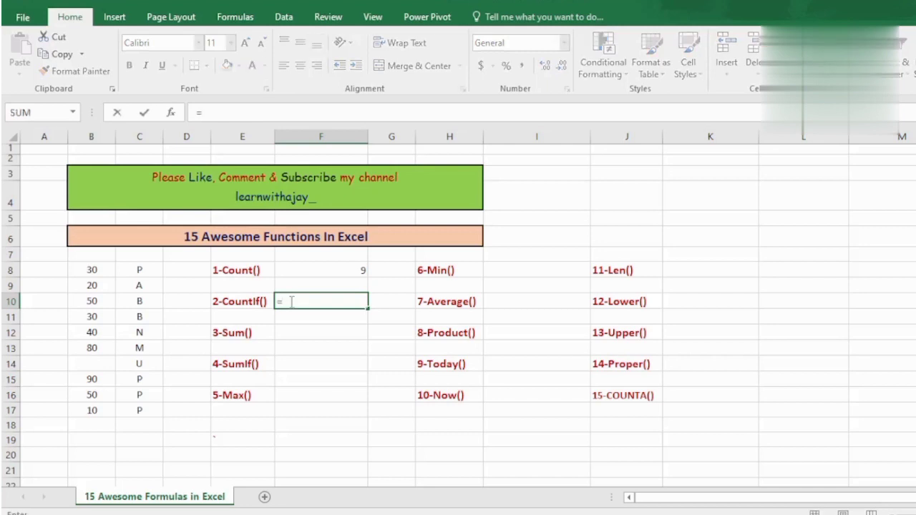
{"action": "type", "text": "coun"}
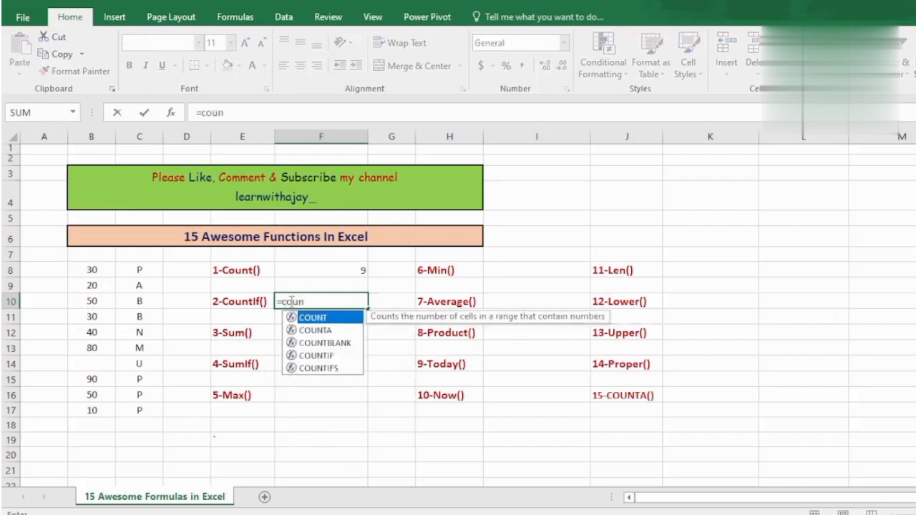
{"action": "key", "text": "Down"}
{"action": "key", "text": "Down"}
{"action": "key", "text": "Down"}
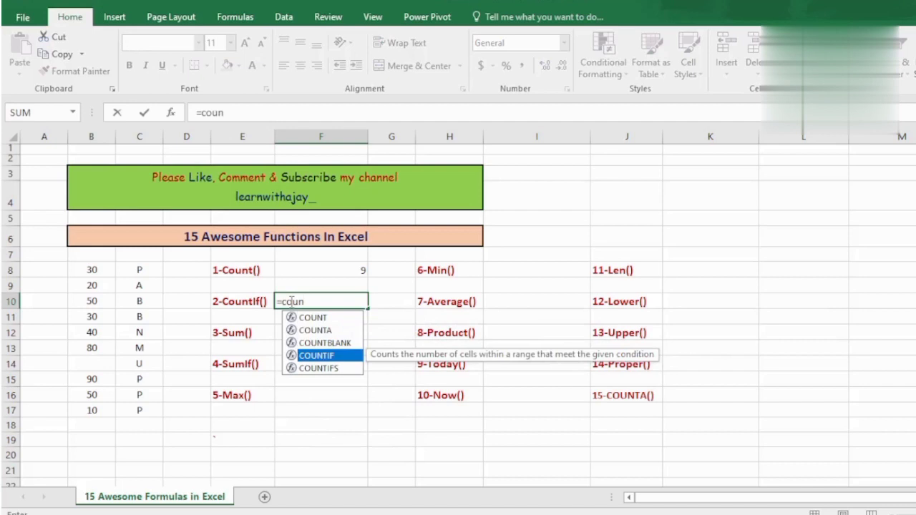
{"action": "key", "text": "Tab"}
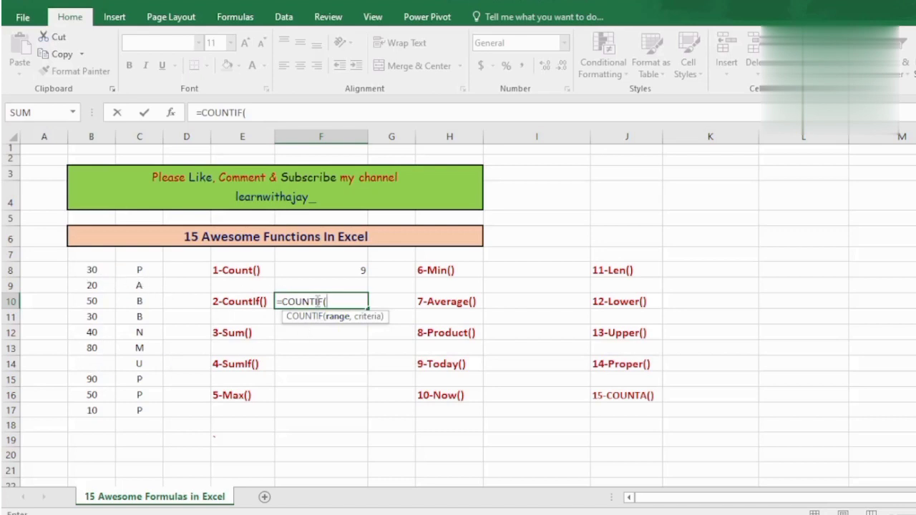
{"action": "key", "text": "Left"}
{"action": "key", "text": "Left"}
{"action": "key", "text": "Left"}
{"action": "key", "text": "Left"}
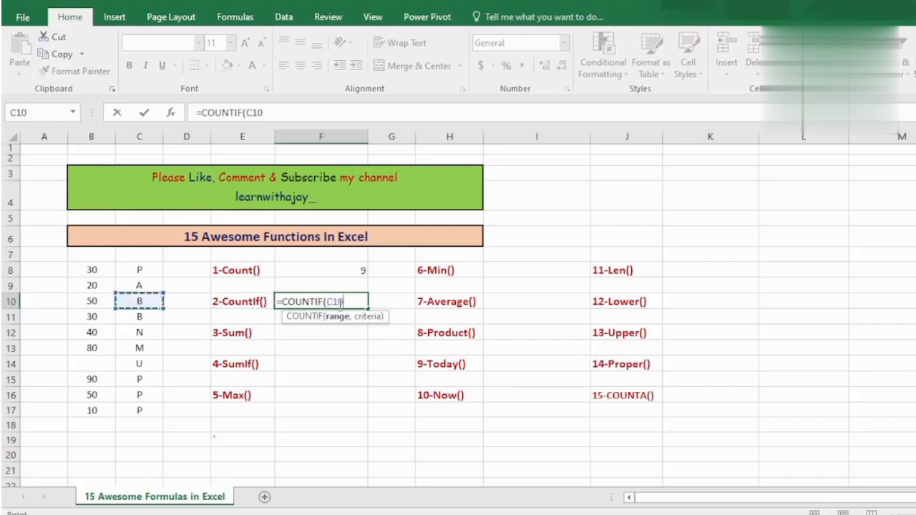
{"action": "key", "text": "Up"}
{"action": "key", "text": "Up"}
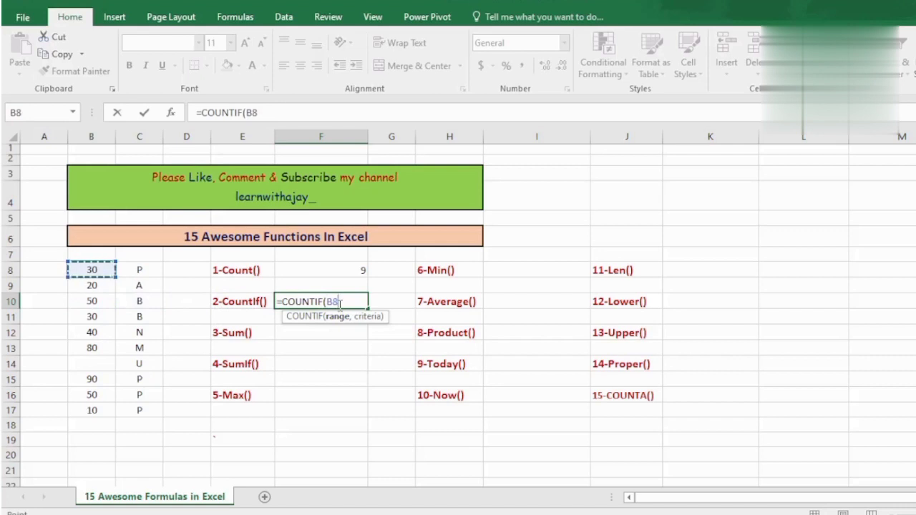
{"action": "key", "text": "shift+Down"}
{"action": "key", "text": "shift+Down"}
{"action": "key", "text": "shift+Down"}
{"action": "key", "text": "shift+Down"}
{"action": "key", "text": "shift+Down"}
{"action": "key", "text": "shift+Down"}
{"action": "key", "text": "shift+Down"}
{"action": "key", "text": "shift+Down"}
{"action": "key", "text": "shift+Down"}
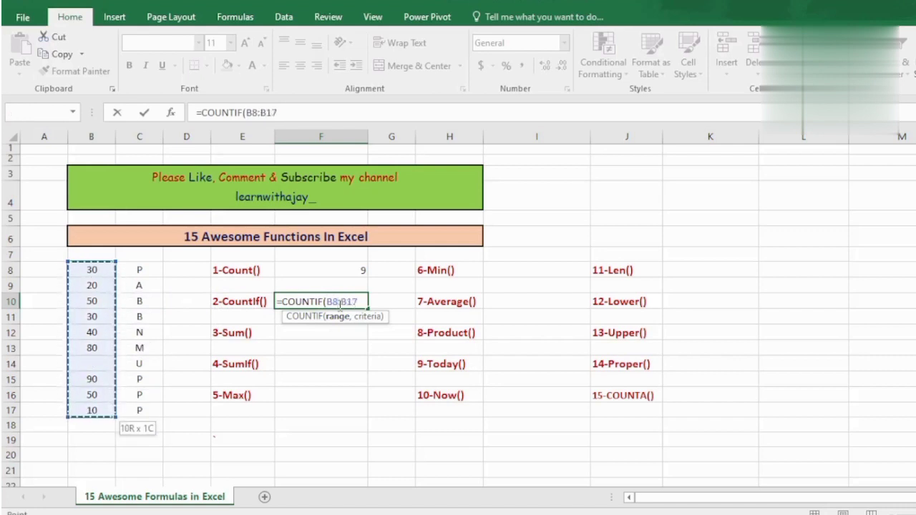
{"action": "type", "text": ","}
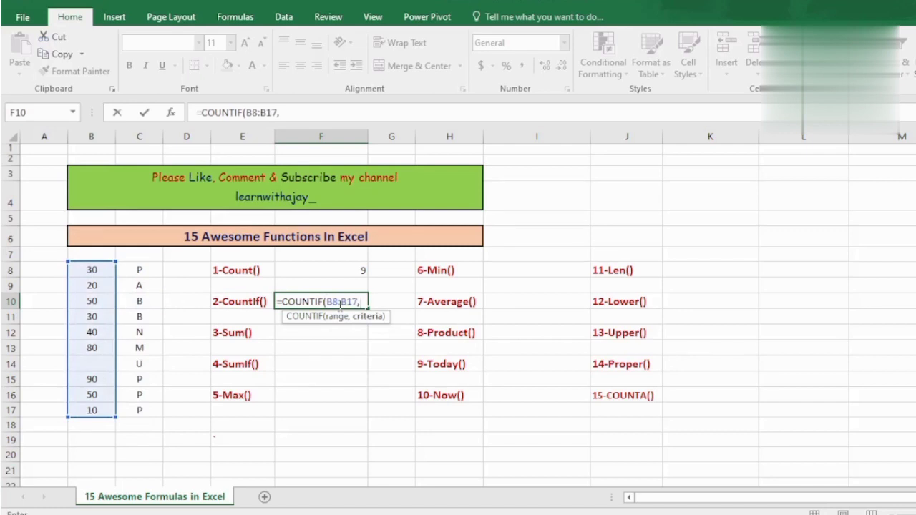
{"action": "type", "text": "\"50\")"}
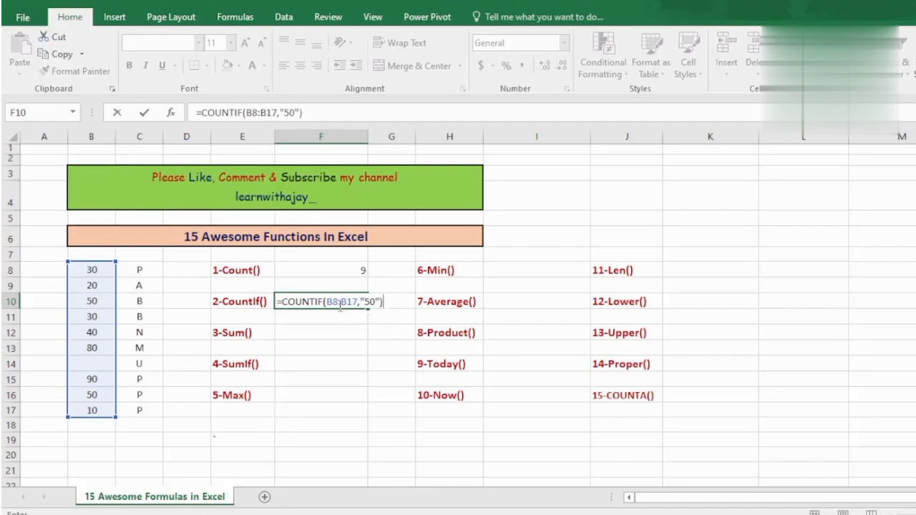
{"action": "key", "text": "Return"}
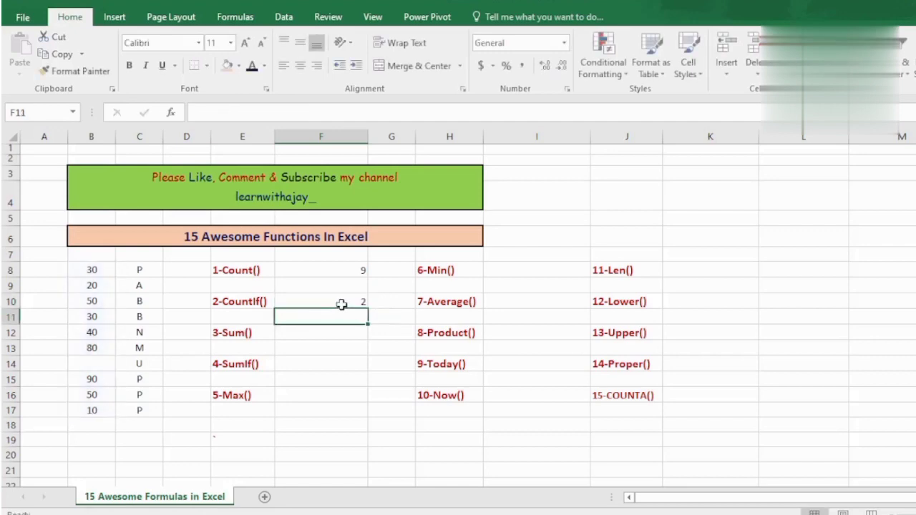
{"action": "left_click", "coordinate": [339, 305]}
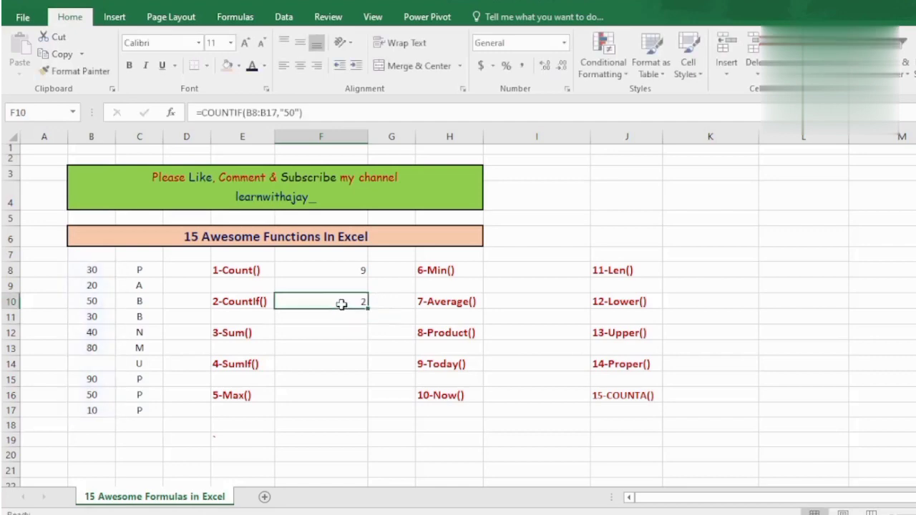
{"action": "left_click", "coordinate": [98, 304]}
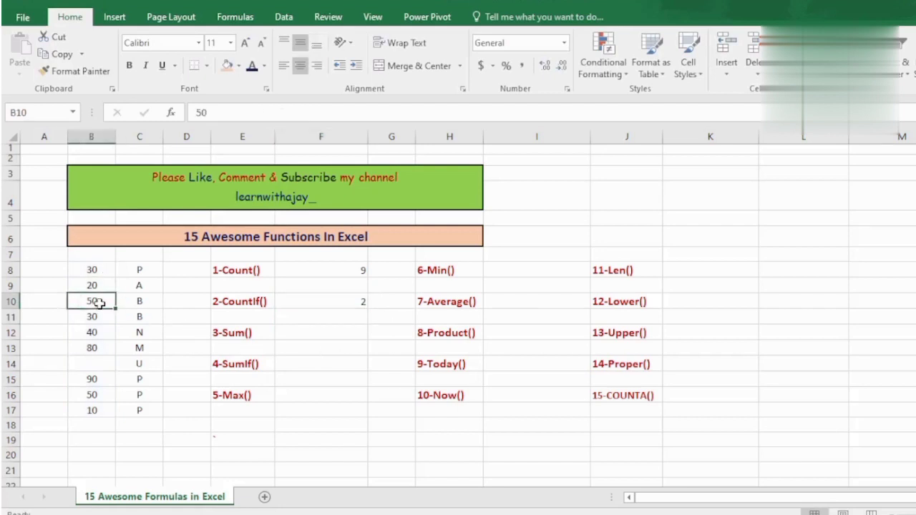
{"action": "left_click", "coordinate": [101, 395], "text": "ctrl"}
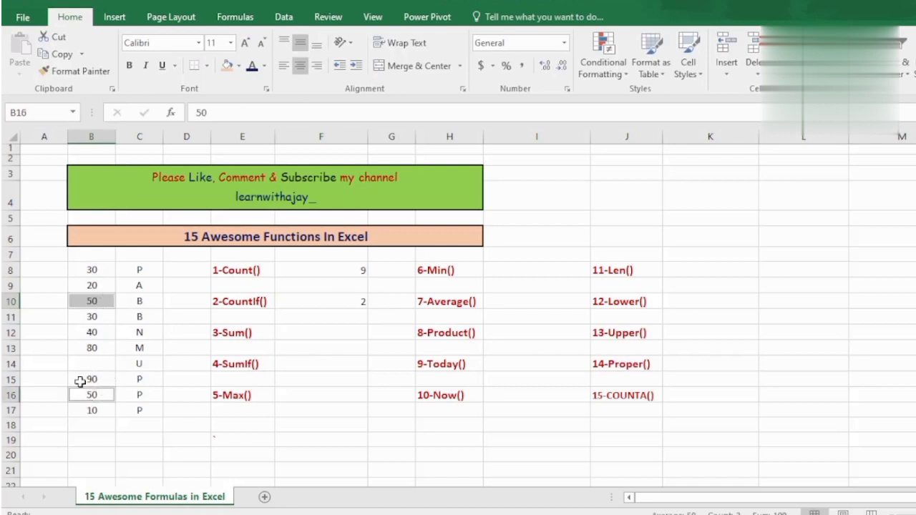
{"action": "left_click", "coordinate": [346, 306]}
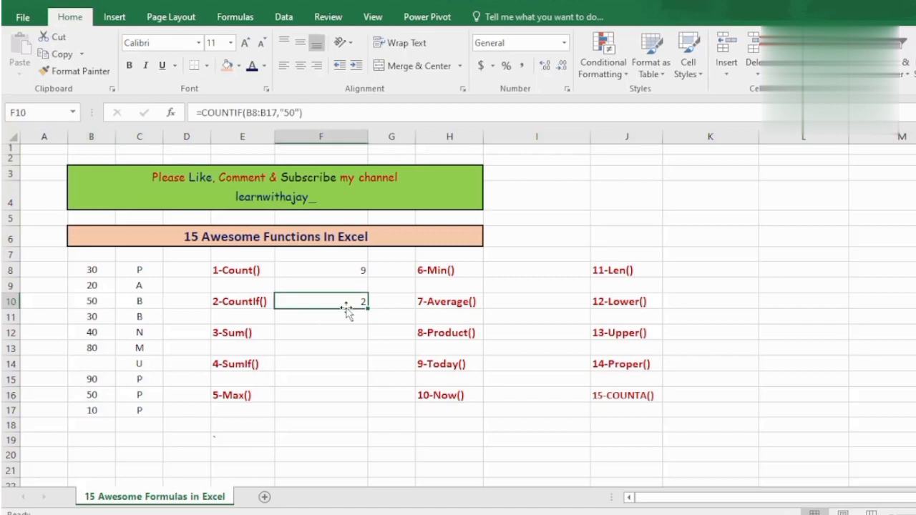
- Enter the formula =SUM(B8:B17) in cell F12 beside the 3-Sum() label
{"action": "double_click", "coordinate": [295, 333]}
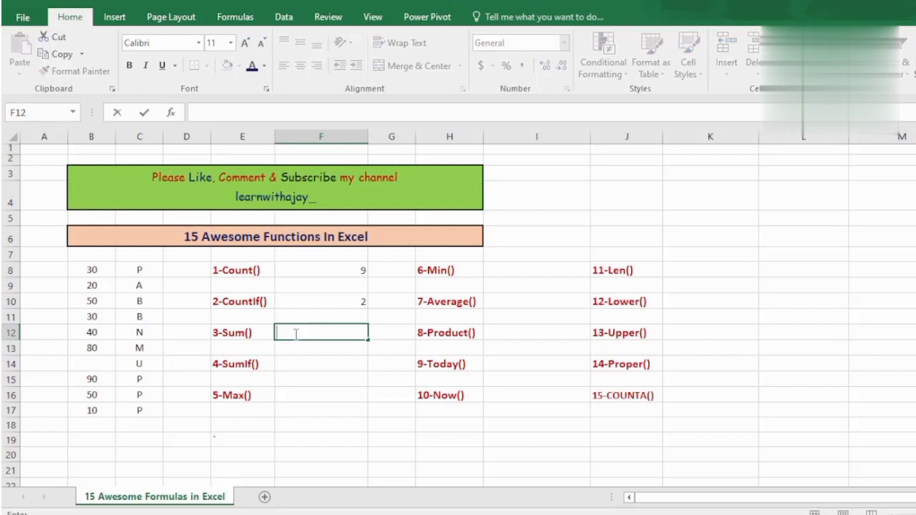
{"action": "type", "text": "="}
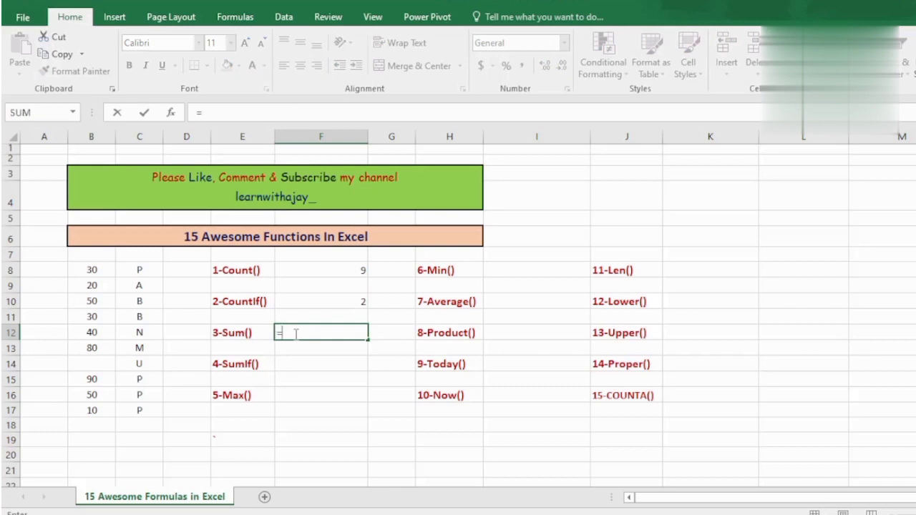
{"action": "type", "text": "sum"}
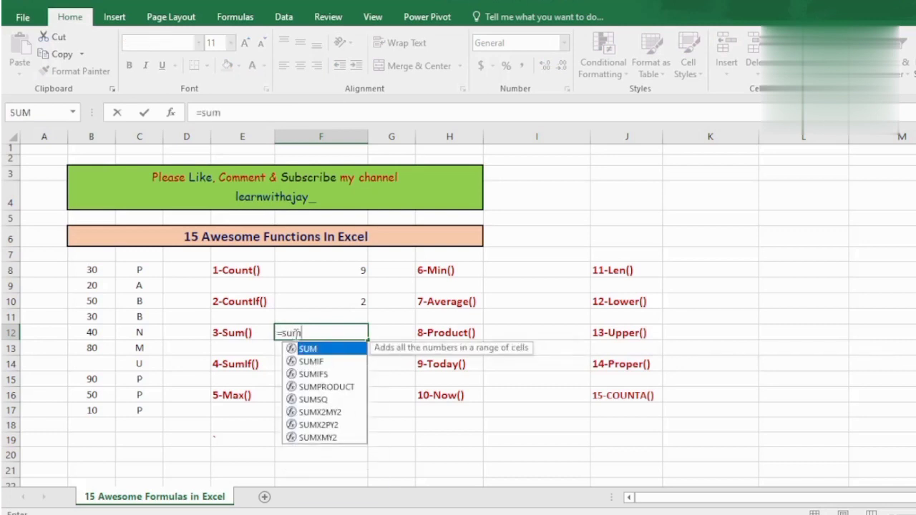
{"action": "key", "text": "Tab"}
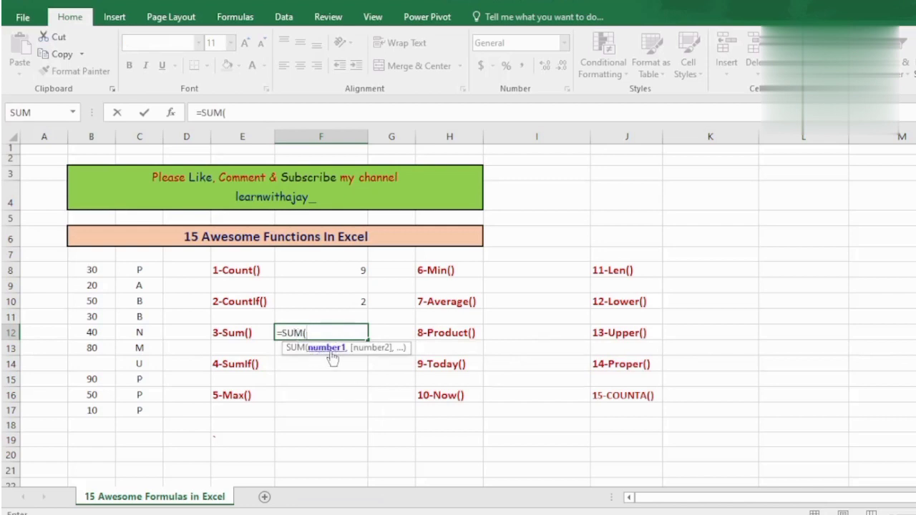
{"action": "key", "text": "Left"}
{"action": "key", "text": "Left"}
{"action": "key", "text": "Left"}
{"action": "key", "text": "Left"}
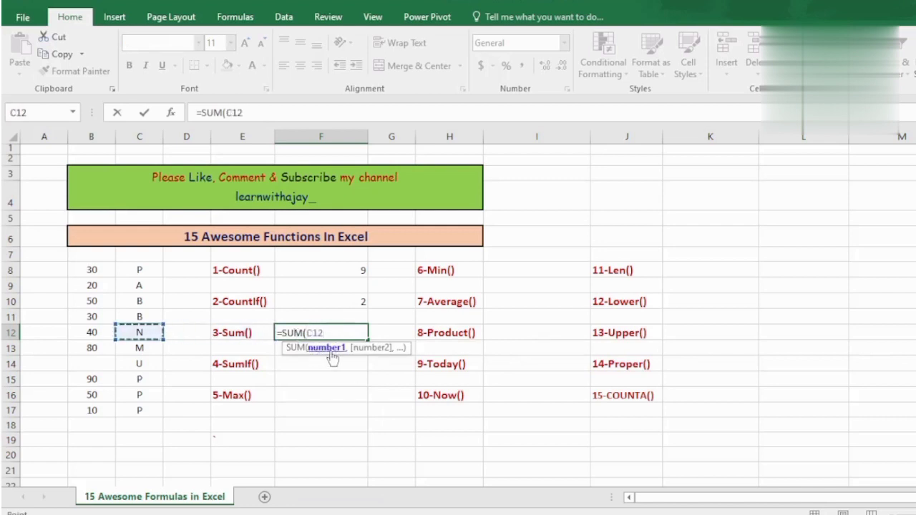
{"action": "key", "text": "Up"}
{"action": "key", "text": "Up"}
{"action": "key", "text": "Up"}
{"action": "key", "text": "Up"}
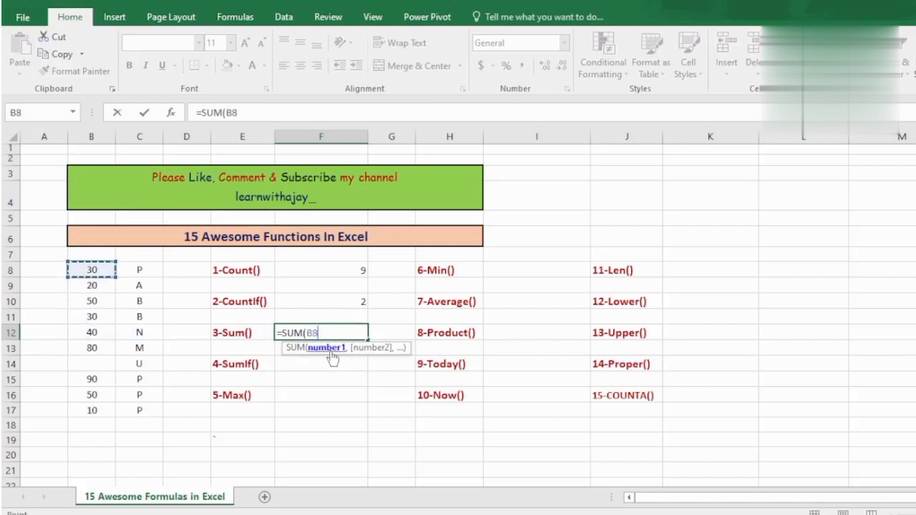
{"action": "key", "text": "shift+Down"}
{"action": "key", "text": "shift+Down"}
{"action": "key", "text": "shift+Down"}
{"action": "key", "text": "shift+Down"}
{"action": "key", "text": "shift+Down"}
{"action": "key", "text": "shift+Down"}
{"action": "key", "text": "shift+Down"}
{"action": "key", "text": "shift+Down"}
{"action": "key", "text": "shift+Down"}
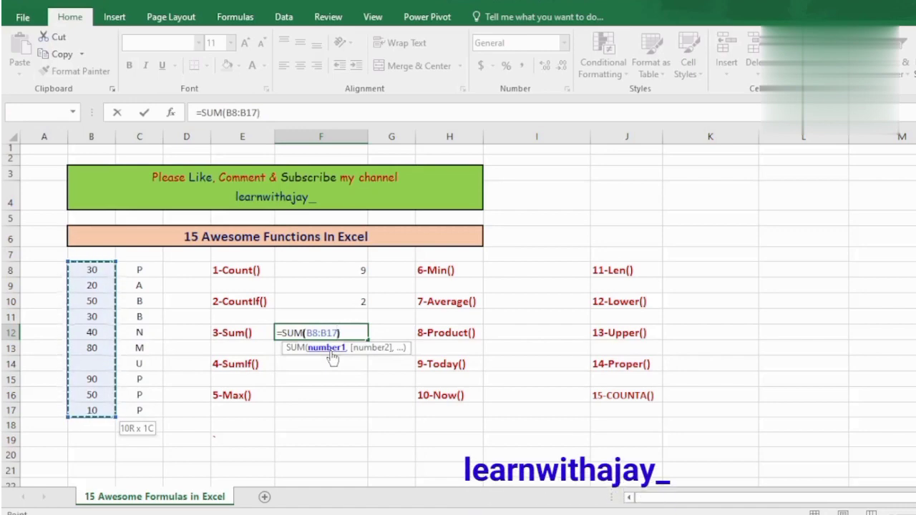
{"action": "key", "text": "Return"}
{"action": "key", "text": "Up"}
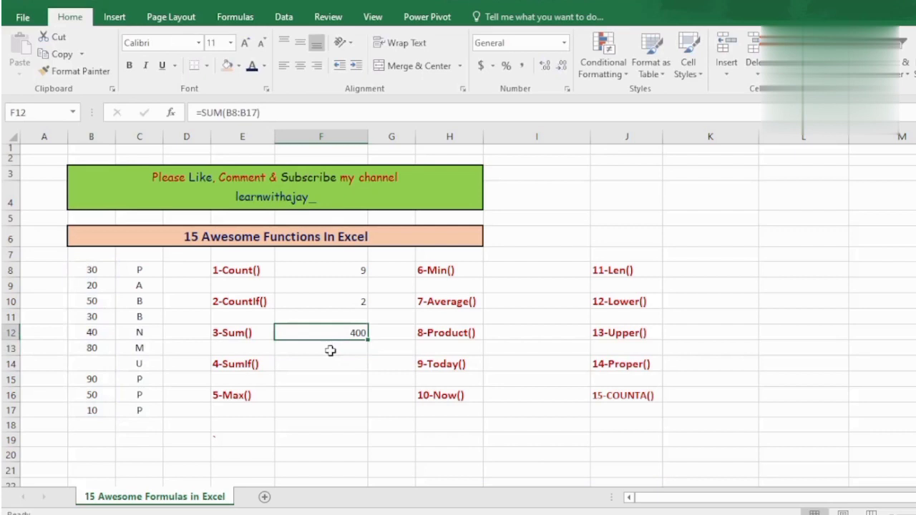
{"action": "left_click", "coordinate": [330, 350]}
{"action": "key", "text": "Down"}
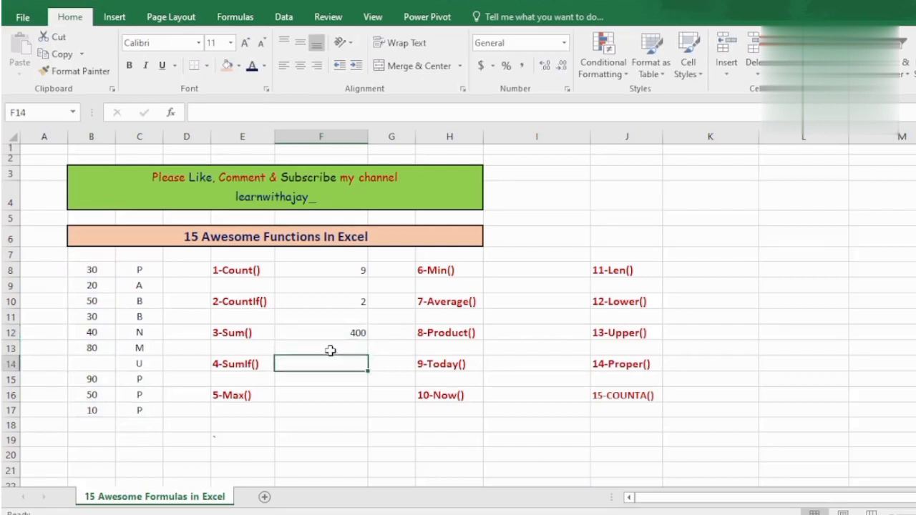
{"action": "left_click", "coordinate": [330, 350]}
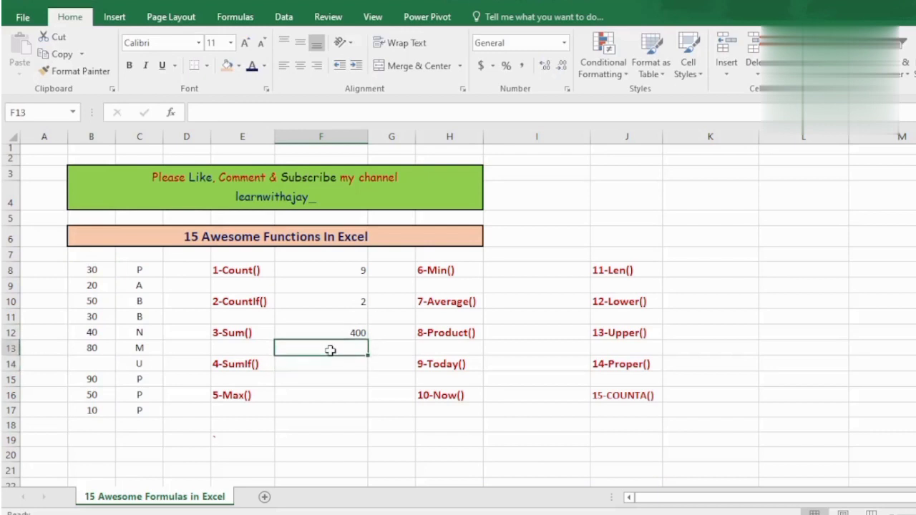
{"action": "key", "text": "Up"}
{"action": "key", "text": "Left"}
{"action": "key", "text": "Right"}
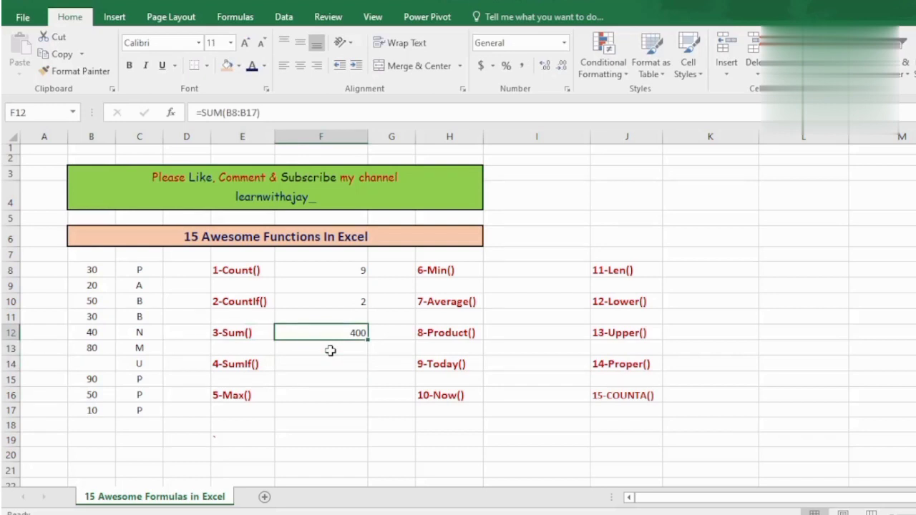
- Enter the formula =SUMIF(B8:B17,"30") in cell F14 beside the 4-SumIf() label
{"action": "key", "text": "Down"}
{"action": "key", "text": "Down"}
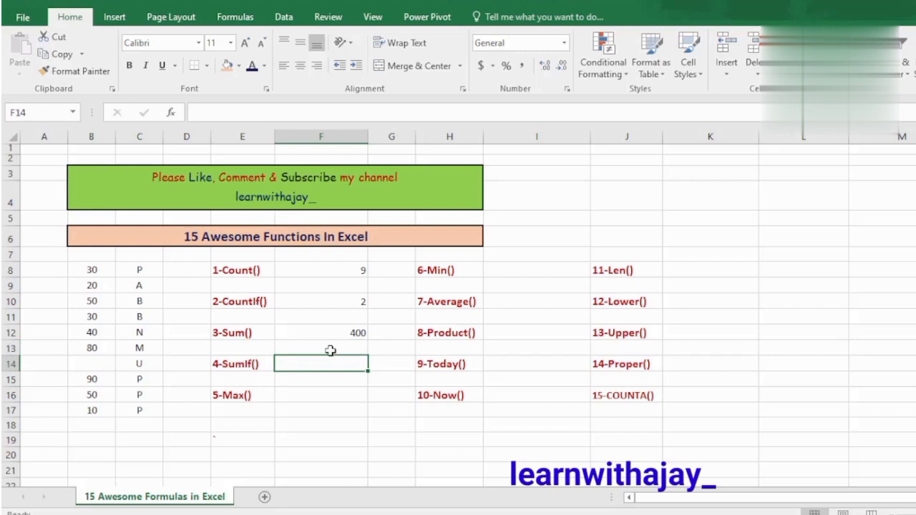
{"action": "type", "text": "=sum"}
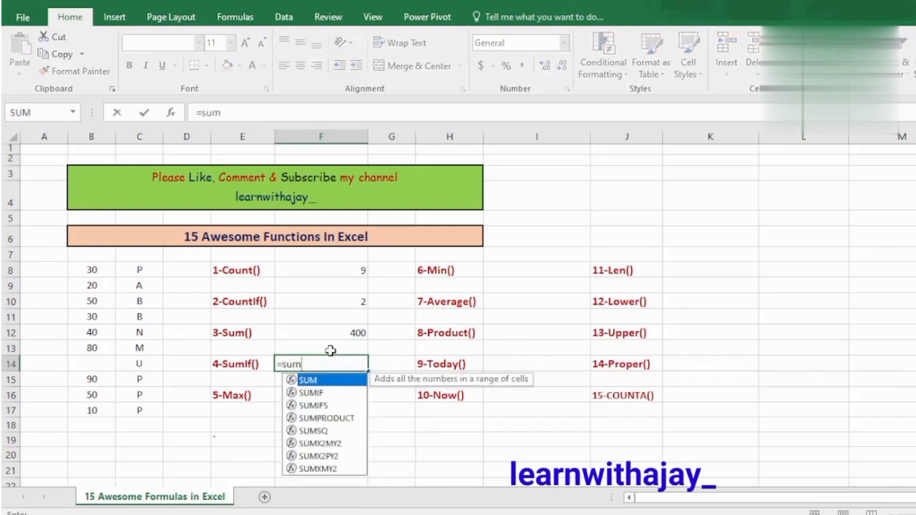
{"action": "key", "text": "Down"}
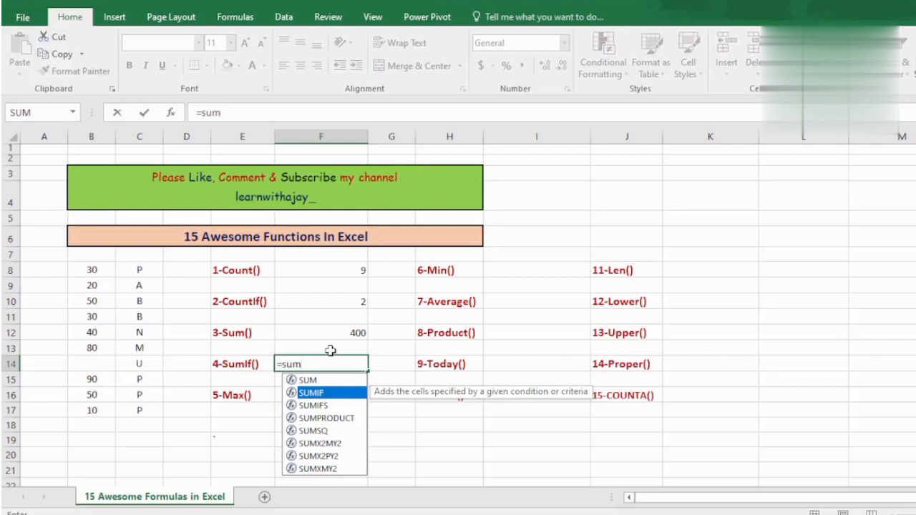
{"action": "key", "text": "Tab"}
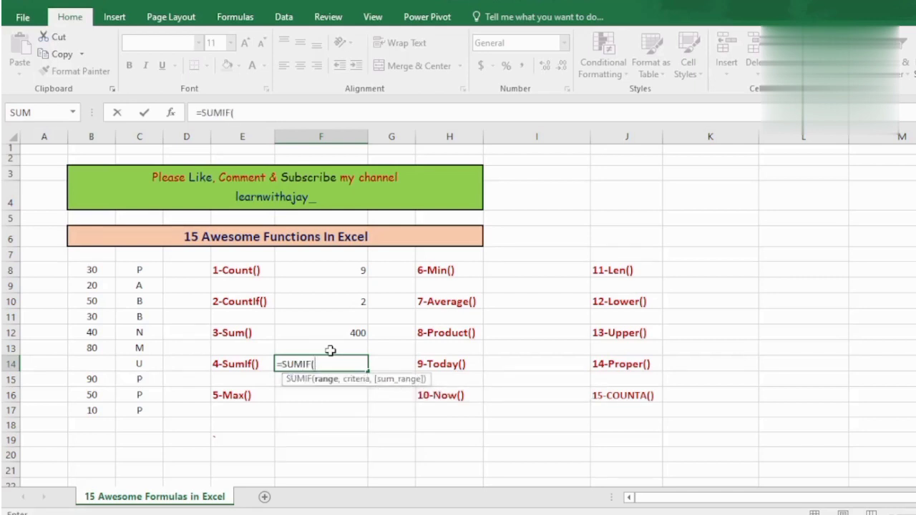
{"action": "key", "text": "Left"}
{"action": "key", "text": "Left"}
{"action": "key", "text": "Left"}
{"action": "key", "text": "Left"}
{"action": "key", "text": "Up"}
{"action": "key", "text": "Up"}
{"action": "key", "text": "Up"}
{"action": "key", "text": "Up"}
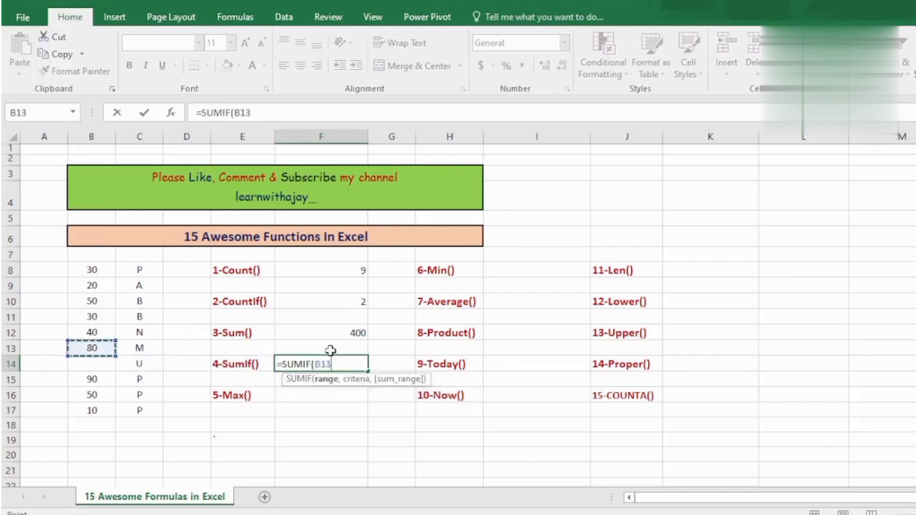
{"action": "key", "text": "Up"}
{"action": "key", "text": "Up"}
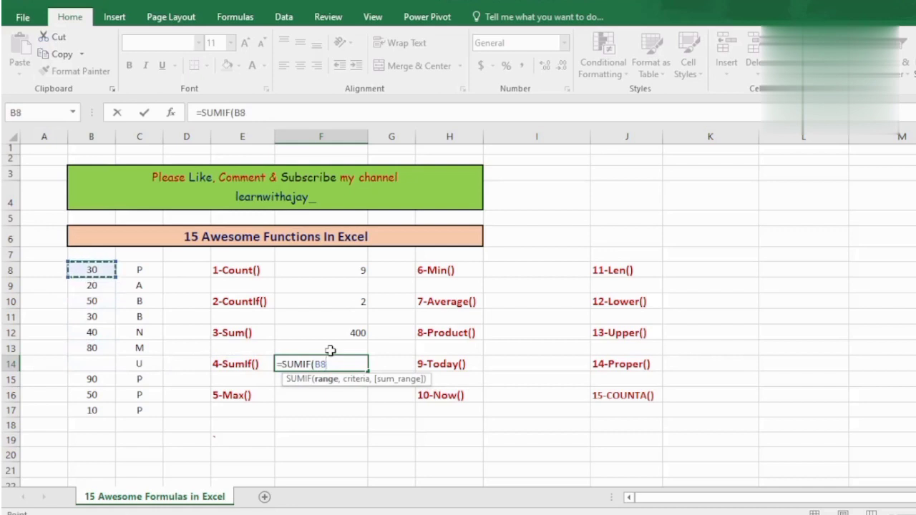
{"action": "key", "text": "shift+Down"}
{"action": "key", "text": "shift+Down"}
{"action": "key", "text": "shift+Down"}
{"action": "key", "text": "shift+Down"}
{"action": "key", "text": "shift+Down"}
{"action": "key", "text": "shift+Down"}
{"action": "key", "text": "shift+Down"}
{"action": "key", "text": "shift+Down"}
{"action": "key", "text": "shift+Down"}
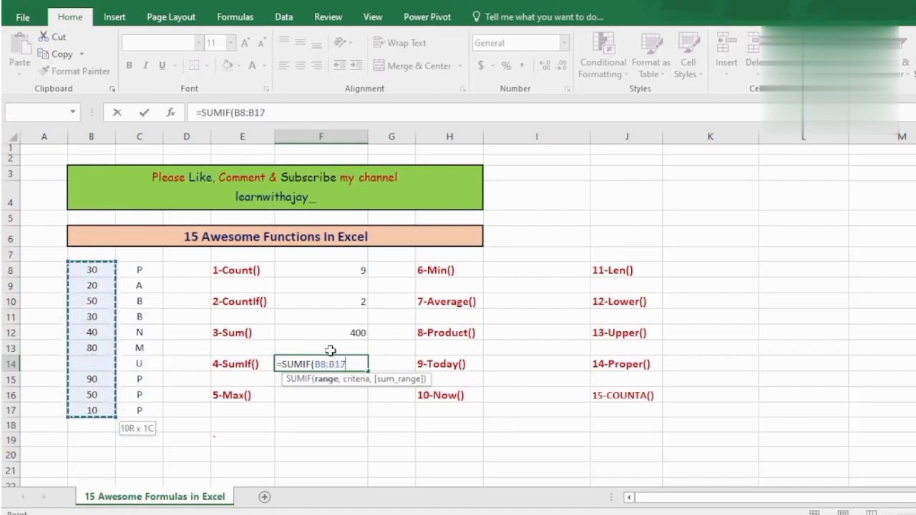
{"action": "type", "text": ","}
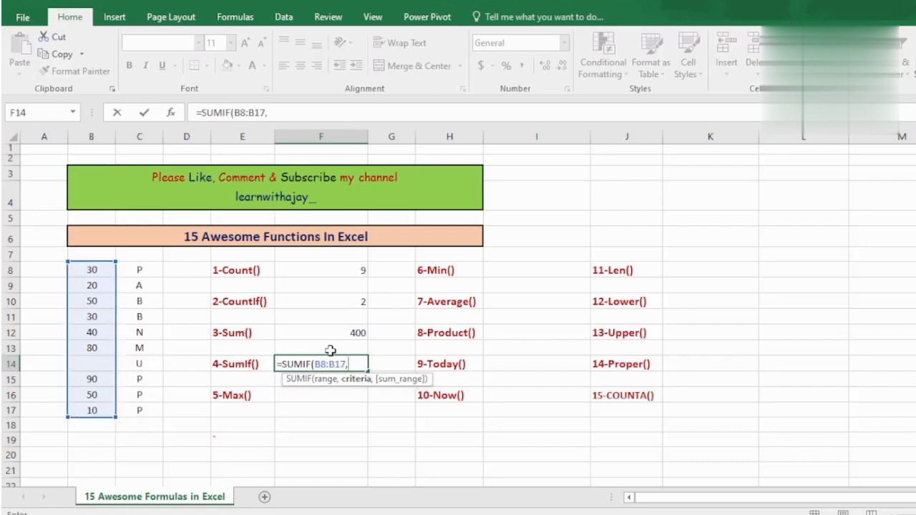
{"action": "type", "text": "\"30\")"}
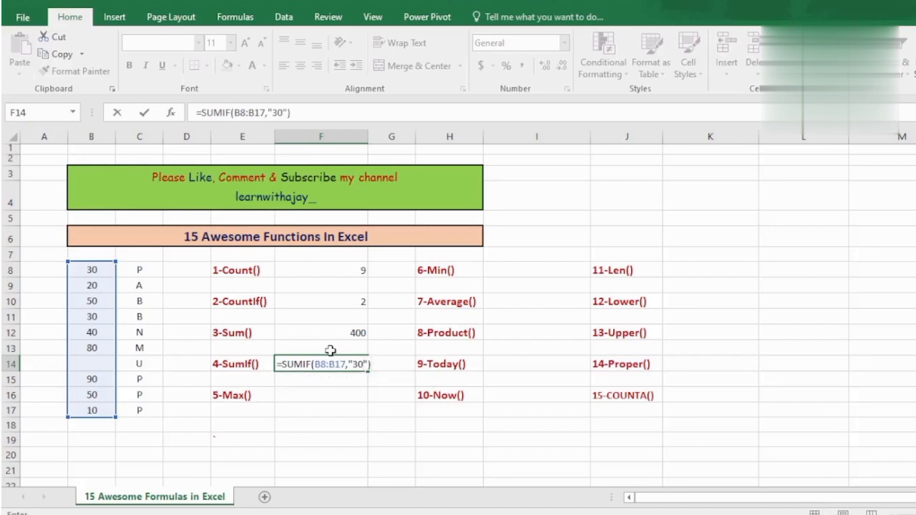
{"action": "key", "text": "Return"}
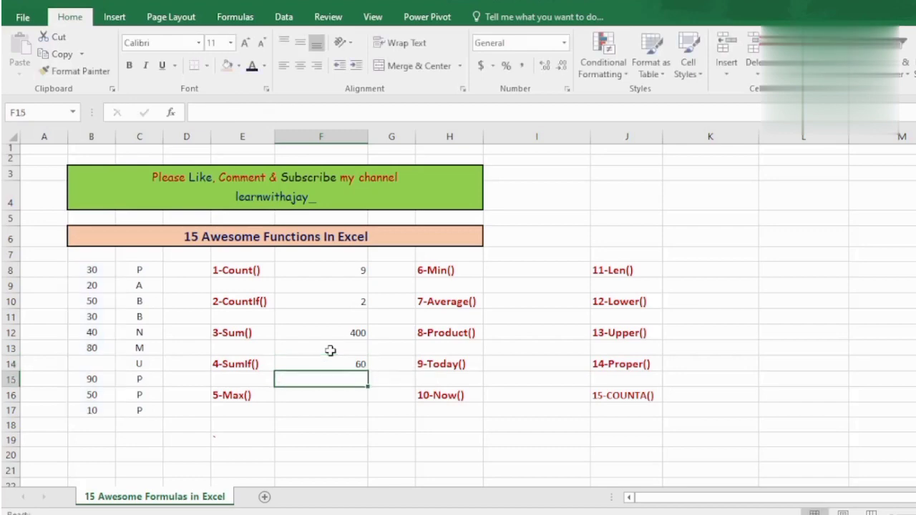
- Check the SUMIF formula in F14 against the cells in column B that contain 30
{"action": "key", "text": "Up"}
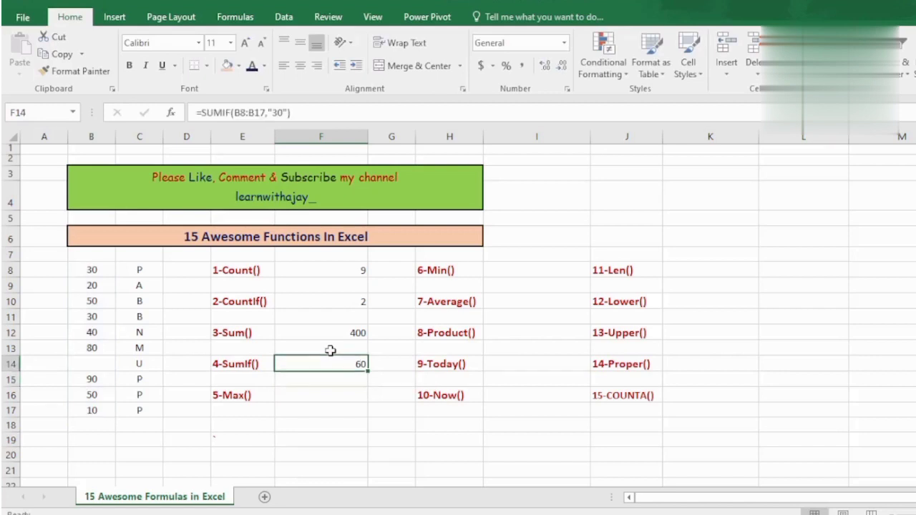
{"action": "left_click", "coordinate": [100, 270]}
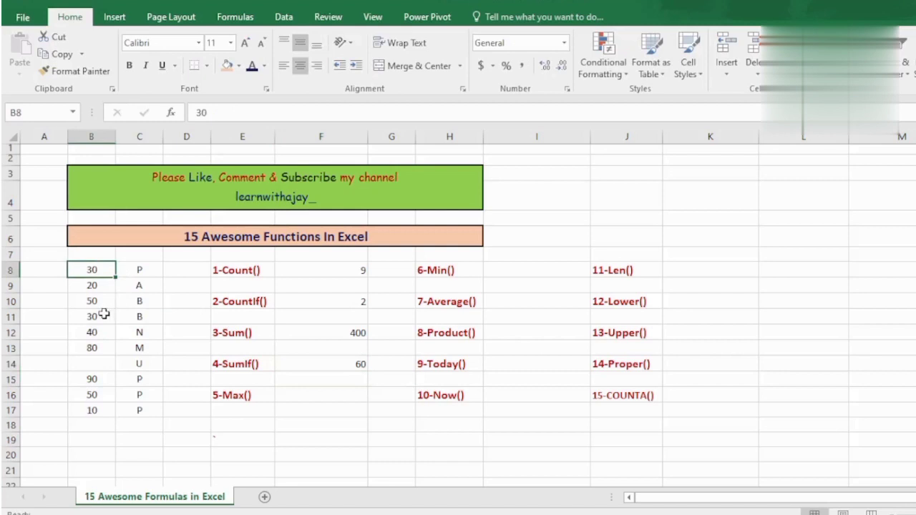
{"action": "left_click", "coordinate": [106, 316], "text": "ctrl"}
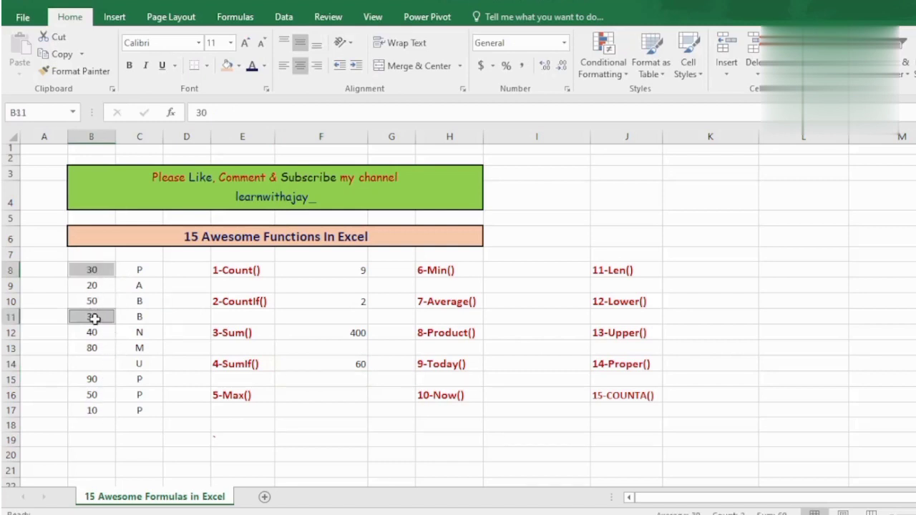
{"action": "double_click", "coordinate": [355, 365]}
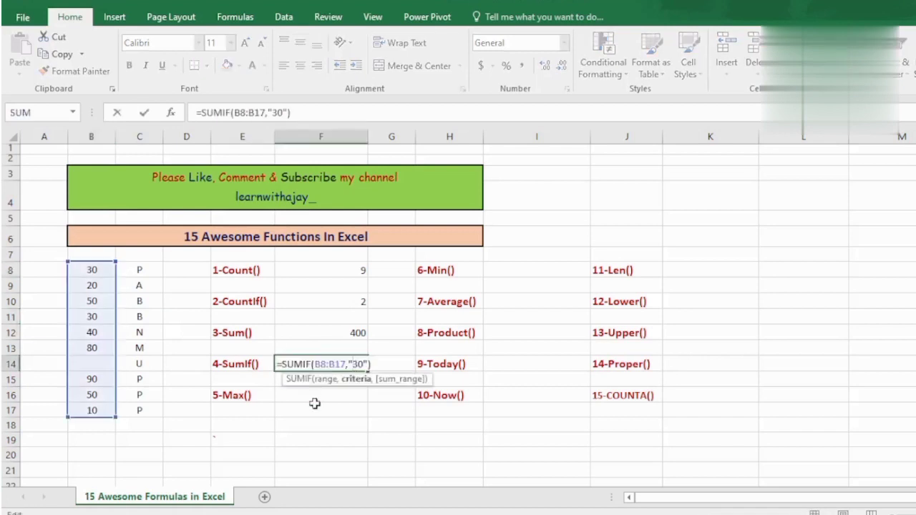
{"action": "left_click", "coordinate": [378, 350]}
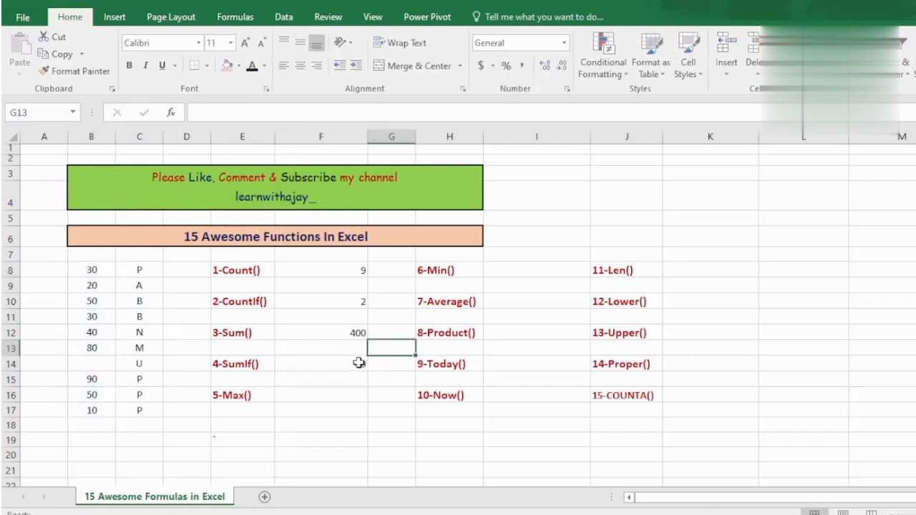
{"action": "left_click", "coordinate": [358, 360]}
- Enter the formula =MAX(B8:B17) in cell F16 beside the 5-Max() label and check it against the largest number in column B
{"action": "key", "text": "Down"}
{"action": "key", "text": "Down"}
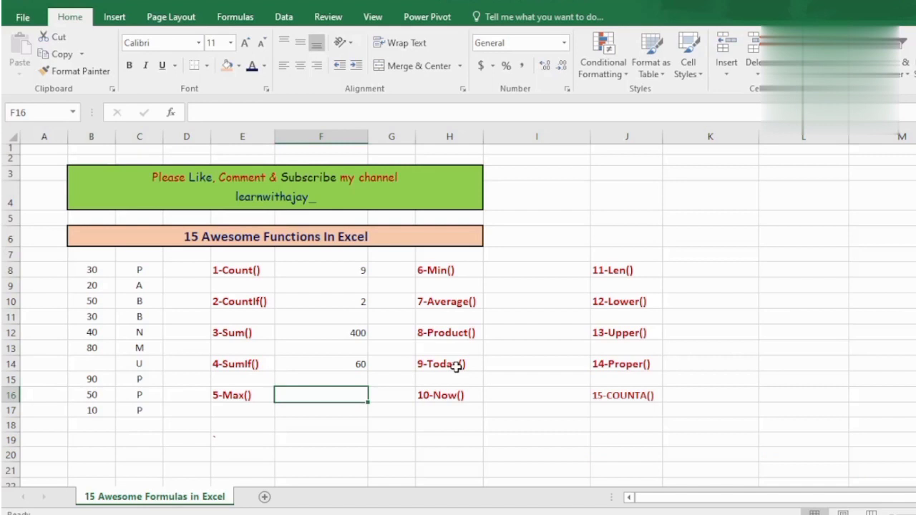
{"action": "type", "text": "="}
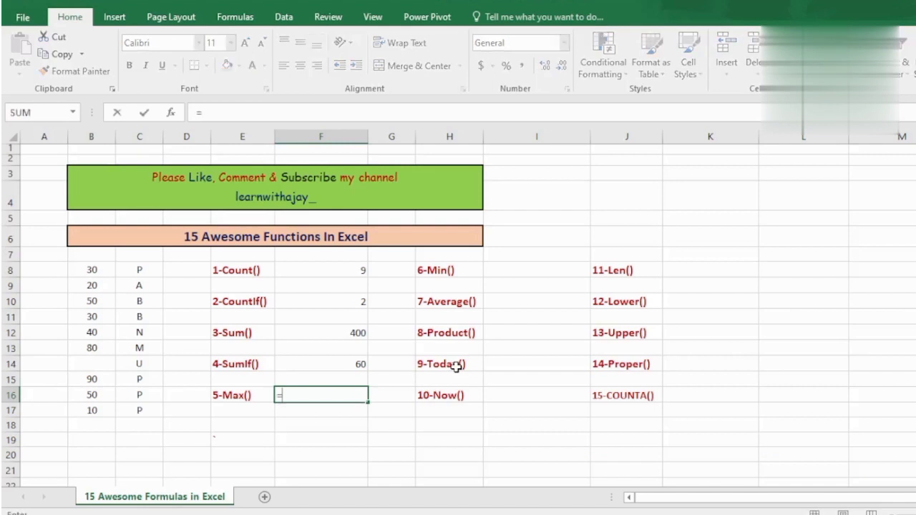
{"action": "type", "text": "Max"}
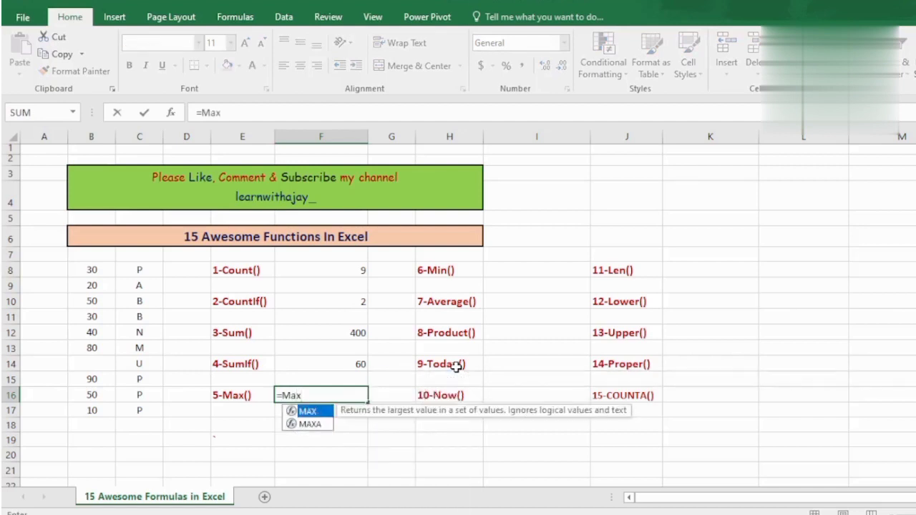
{"action": "key", "text": "Tab"}
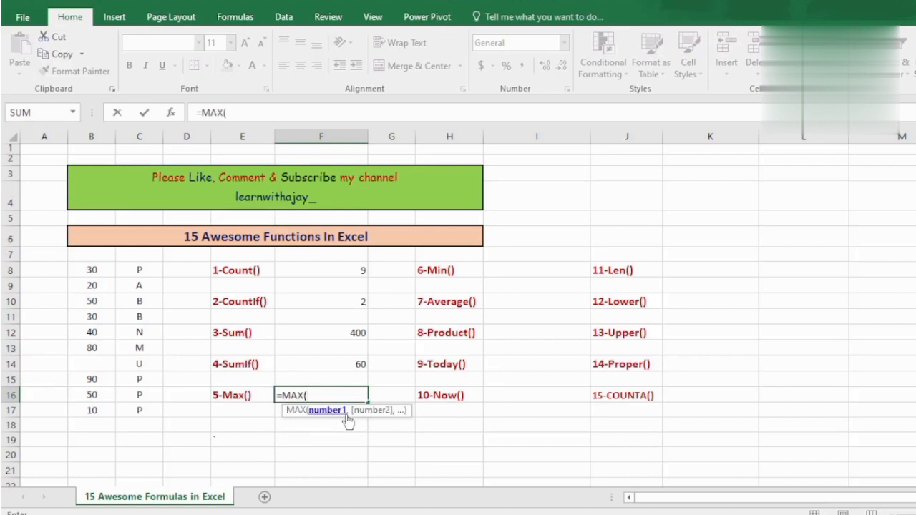
{"action": "key", "text": "Left"}
{"action": "key", "text": "Left"}
{"action": "key", "text": "Left"}
{"action": "key", "text": "Left"}
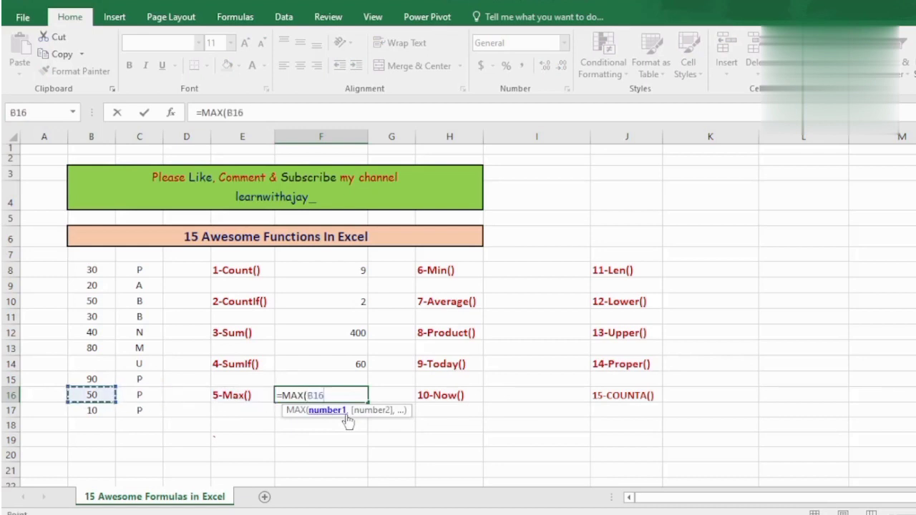
{"action": "key", "text": "Down"}
{"action": "key", "text": "Up"}
{"action": "key", "text": "Up"}
{"action": "key", "text": "Up"}
{"action": "key", "text": "Up"}
{"action": "key", "text": "Up"}
{"action": "key", "text": "Up"}
{"action": "key", "text": "Up"}
{"action": "key", "text": "Up"}
{"action": "key", "text": "Up"}
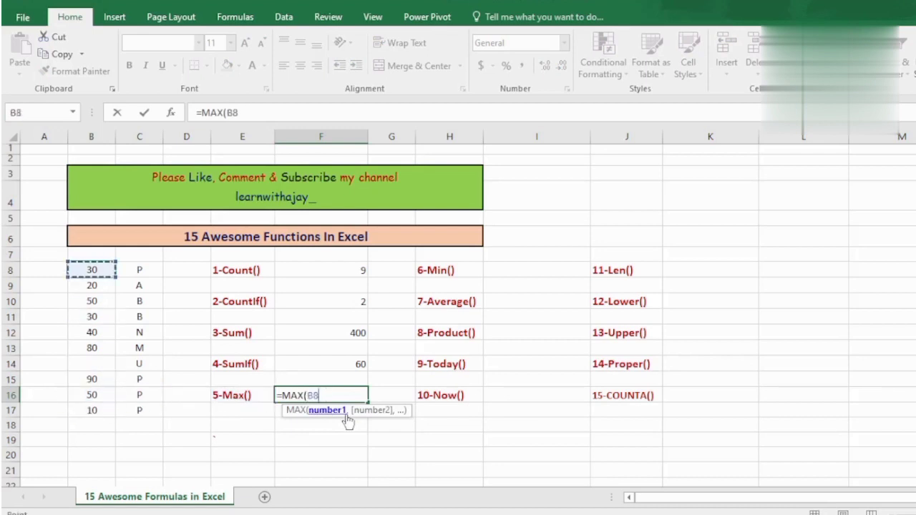
{"action": "key", "text": "shift+Down"}
{"action": "key", "text": "shift+Down"}
{"action": "key", "text": "shift+Down"}
{"action": "key", "text": "shift+Down"}
{"action": "key", "text": "shift+Down"}
{"action": "key", "text": "shift+Down"}
{"action": "key", "text": "shift+Down"}
{"action": "key", "text": "shift+Down"}
{"action": "key", "text": "shift+Down"}
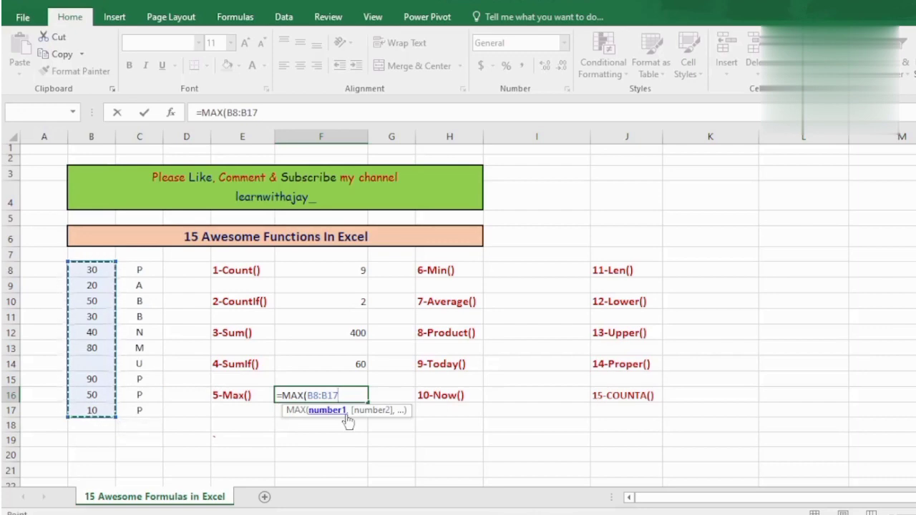
{"action": "key", "text": "ctrl+Return"}
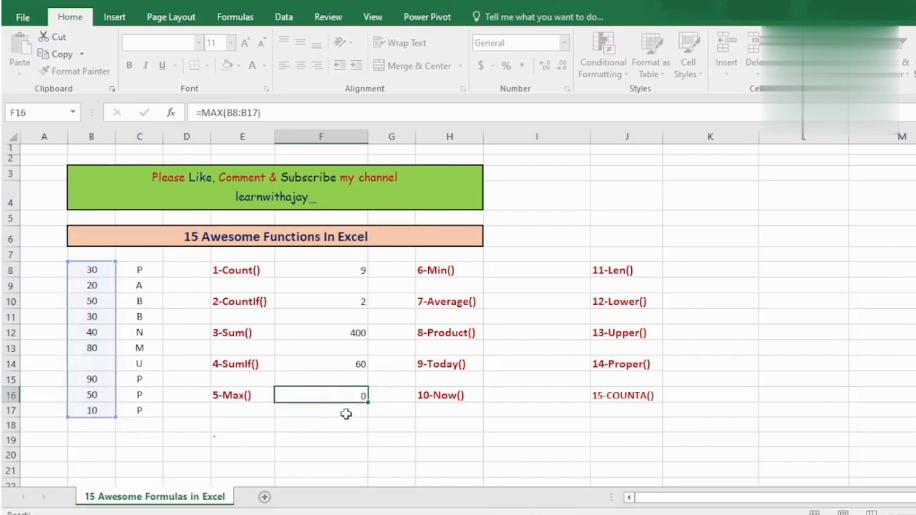
{"action": "key", "text": "Return"}
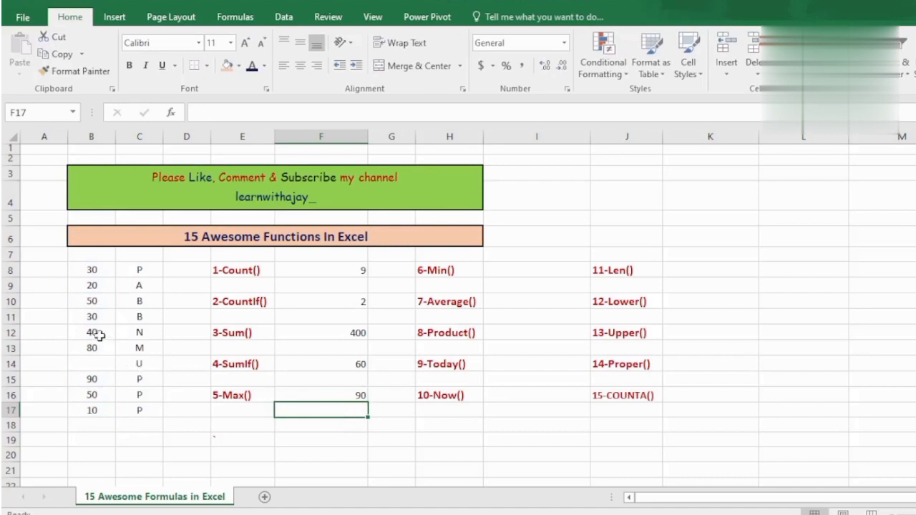
{"action": "left_click", "coordinate": [98, 380]}
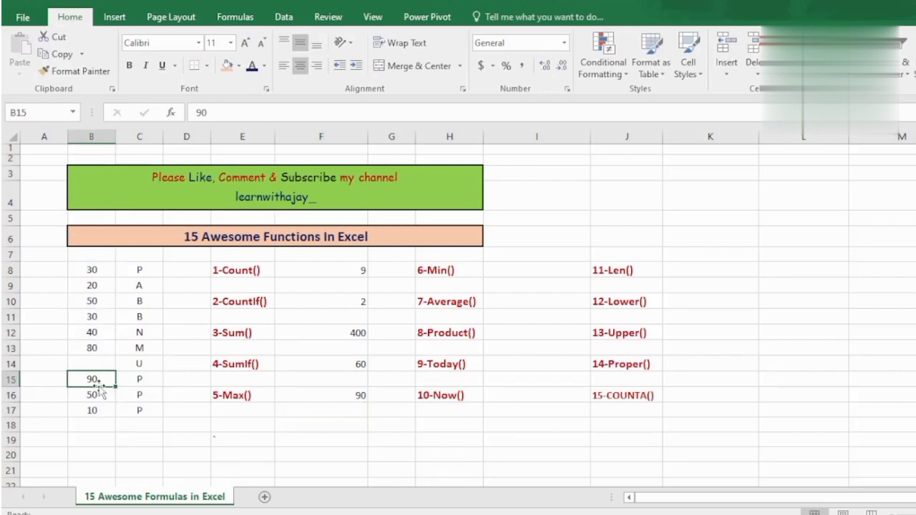
- Enter the formula =MIN(B8:B17) in cell I8 beside the 6-Min() label
{"action": "left_click", "coordinate": [516, 269]}
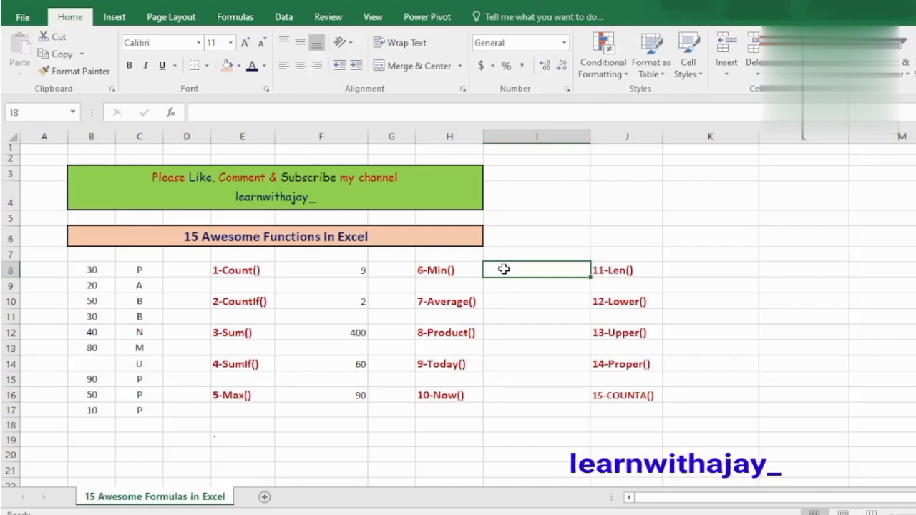
{"action": "type", "text": "="}
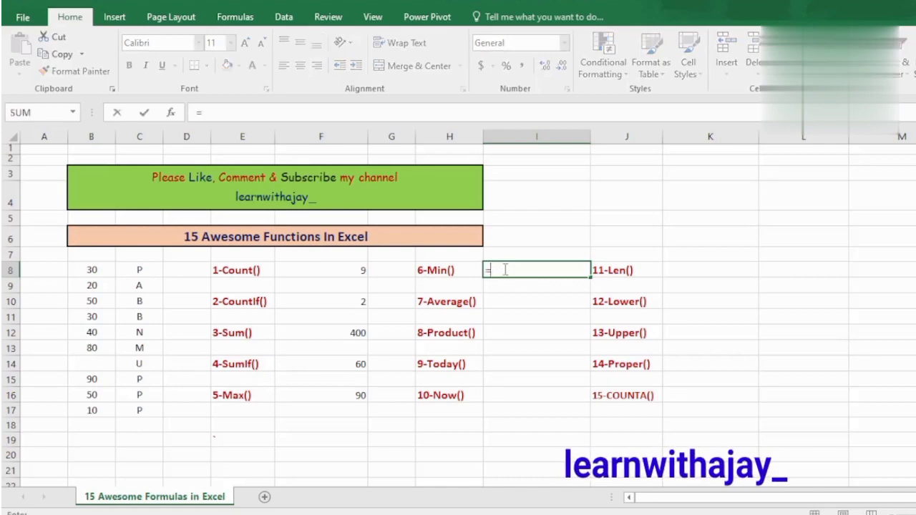
{"action": "type", "text": "mn"}
{"action": "key", "text": "BackSpace"}
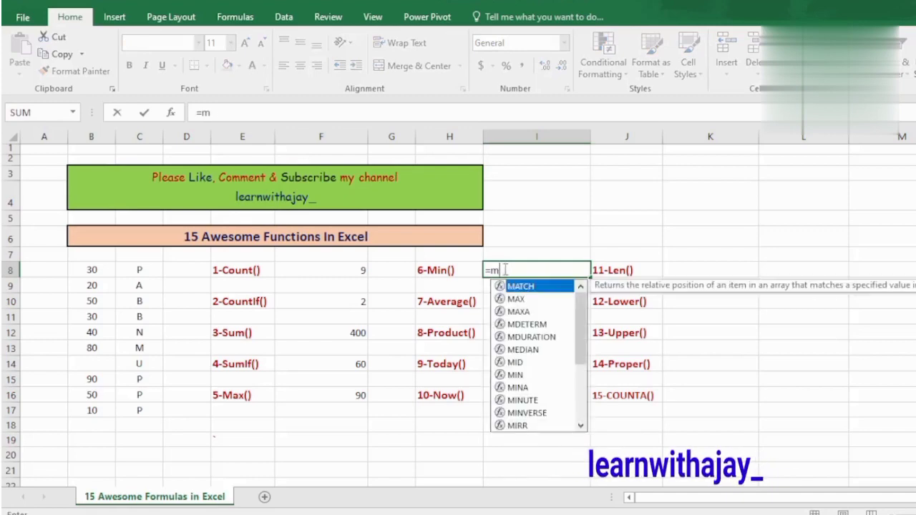
{"action": "type", "text": "in"}
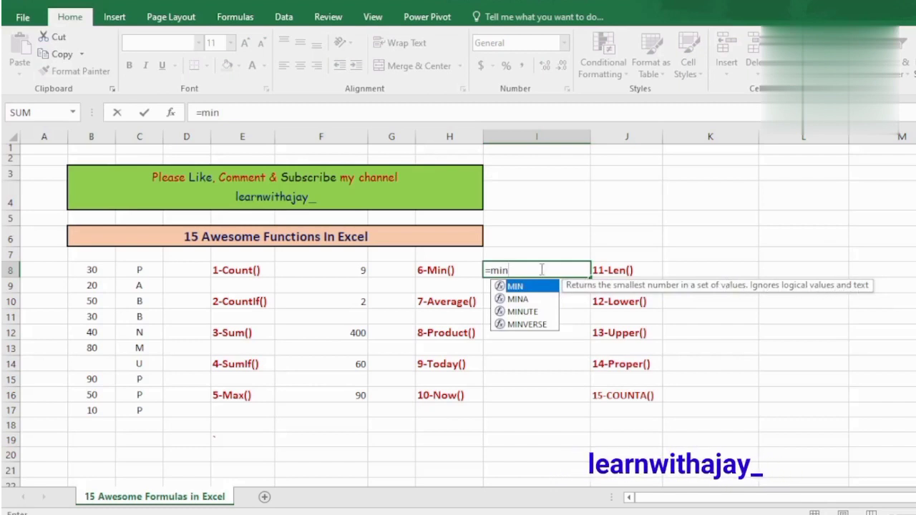
{"action": "key", "text": "Tab"}
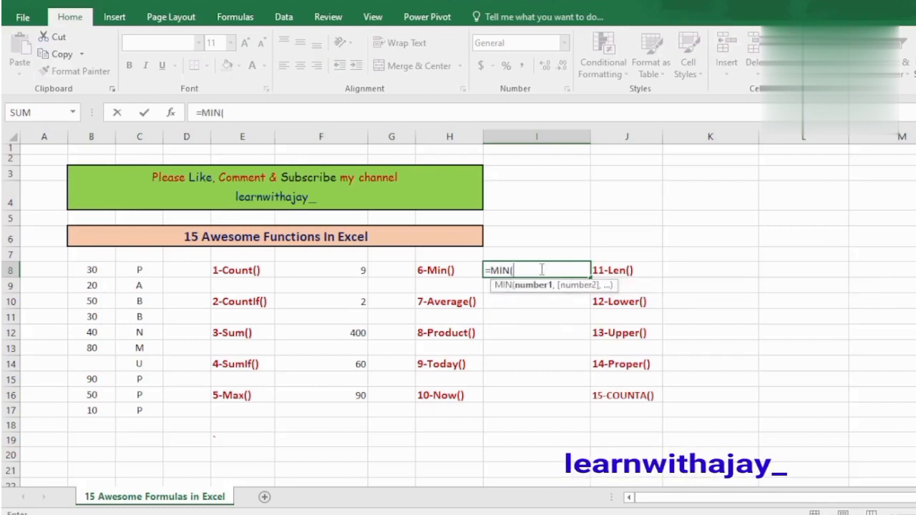
{"action": "key", "text": "Left"}
{"action": "key", "text": "Left"}
{"action": "key", "text": "Left"}
{"action": "key", "text": "Left"}
{"action": "key", "text": "Left"}
{"action": "key", "text": "Left"}
{"action": "key", "text": "Left"}
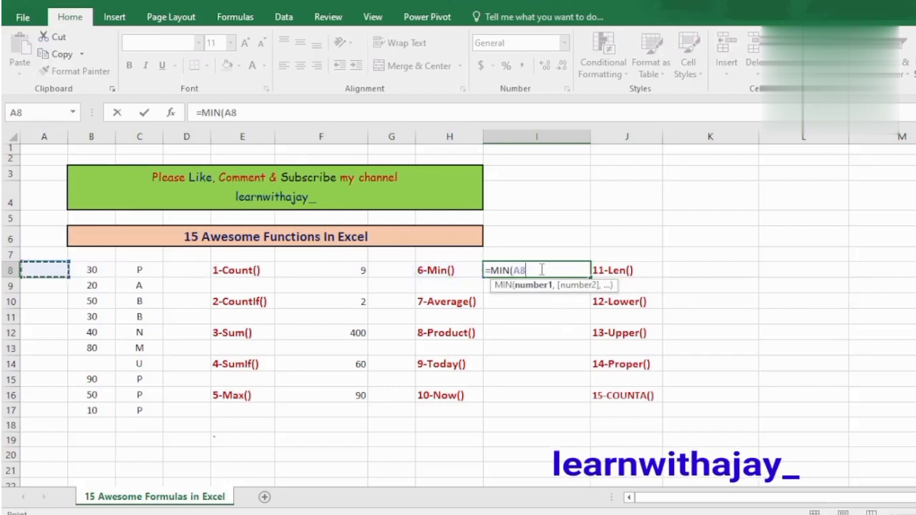
{"action": "key", "text": "Right"}
{"action": "key", "text": "shift+Down"}
{"action": "key", "text": "shift+Down"}
{"action": "key", "text": "shift+Down"}
{"action": "key", "text": "shift+Down"}
{"action": "key", "text": "shift+Down"}
{"action": "key", "text": "shift+Down"}
{"action": "key", "text": "shift+Down"}
{"action": "key", "text": "shift+Down"}
{"action": "key", "text": "shift+Down"}
{"action": "key", "text": "shift+Down"}
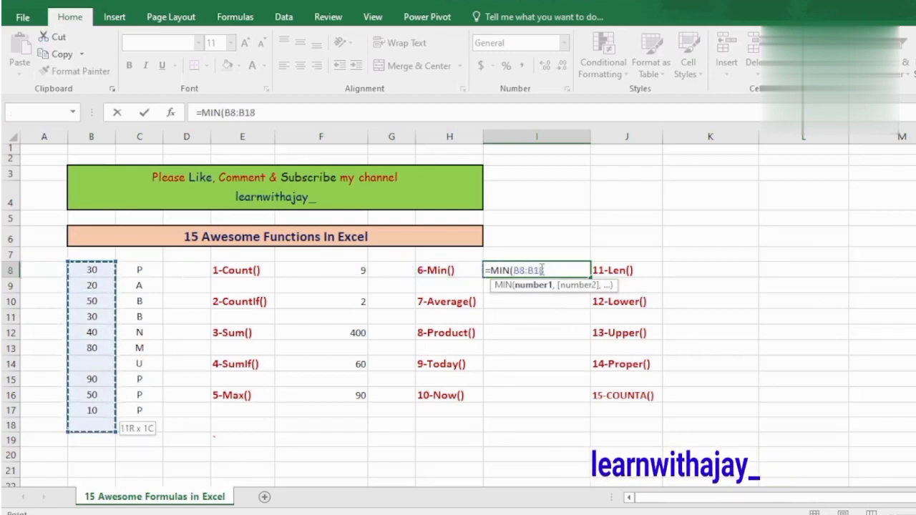
{"action": "key", "text": "shift+Up"}
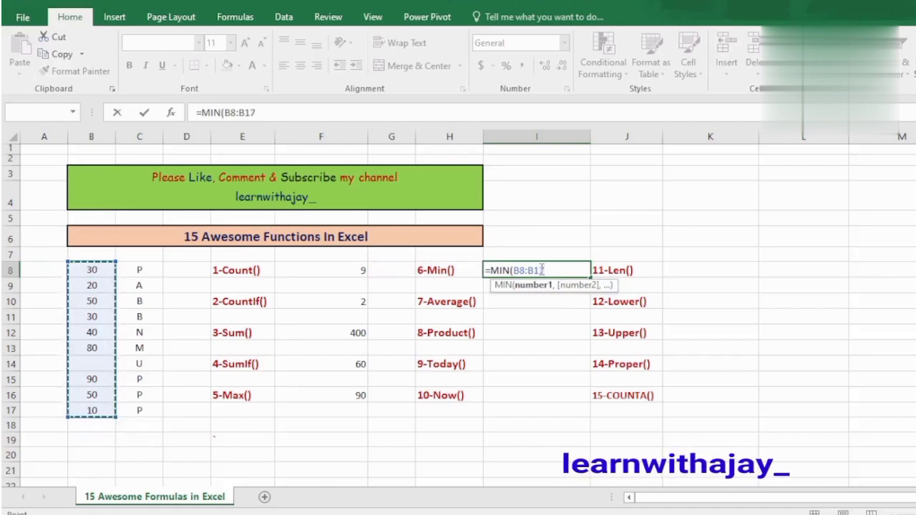
{"action": "key", "text": "ctrl+Return"}
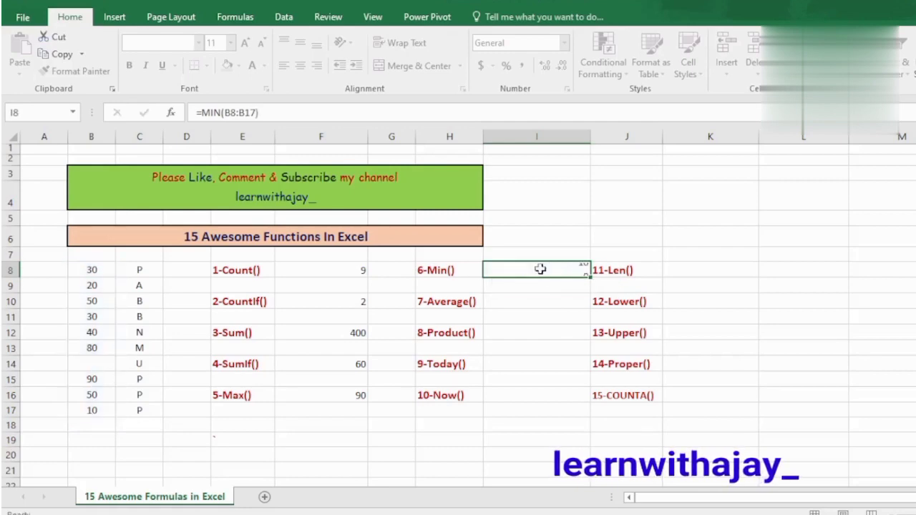
{"action": "key", "text": "Return"}
- Check the MIN formula in I8 against the smallest number in the range B8:B17
{"action": "key", "text": "Up"}
{"action": "key", "text": "Left"}
{"action": "key", "text": "Left"}
{"action": "key", "text": "Left"}
{"action": "key", "text": "Left"}
{"action": "key", "text": "Left"}
{"action": "key", "text": "Left"}
{"action": "key", "text": "Left"}
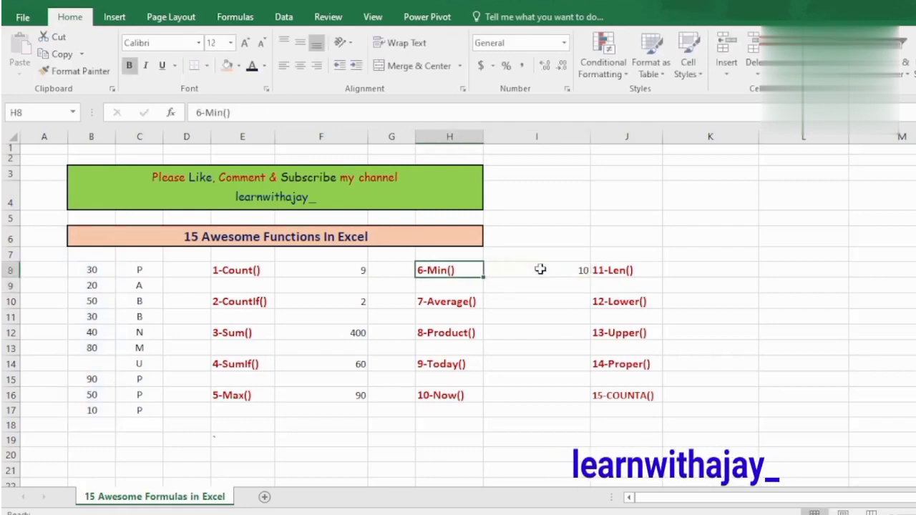
{"action": "key", "text": "shift+Down"}
{"action": "key", "text": "shift+Down"}
{"action": "key", "text": "shift+Down"}
{"action": "key", "text": "shift+Down"}
{"action": "key", "text": "shift+Down"}
{"action": "key", "text": "shift+Down"}
{"action": "key", "text": "shift+Down"}
{"action": "key", "text": "shift+Down"}
{"action": "key", "text": "shift+Down"}
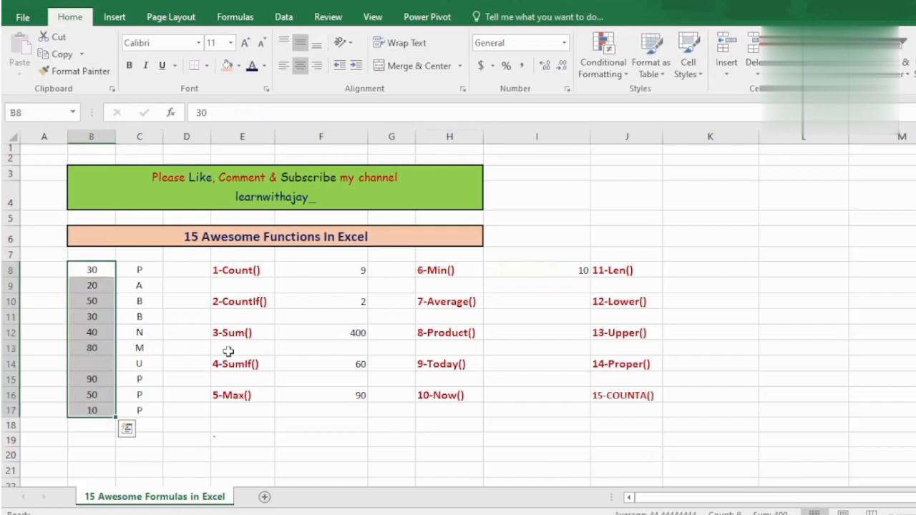
{"action": "left_click", "coordinate": [83, 409]}
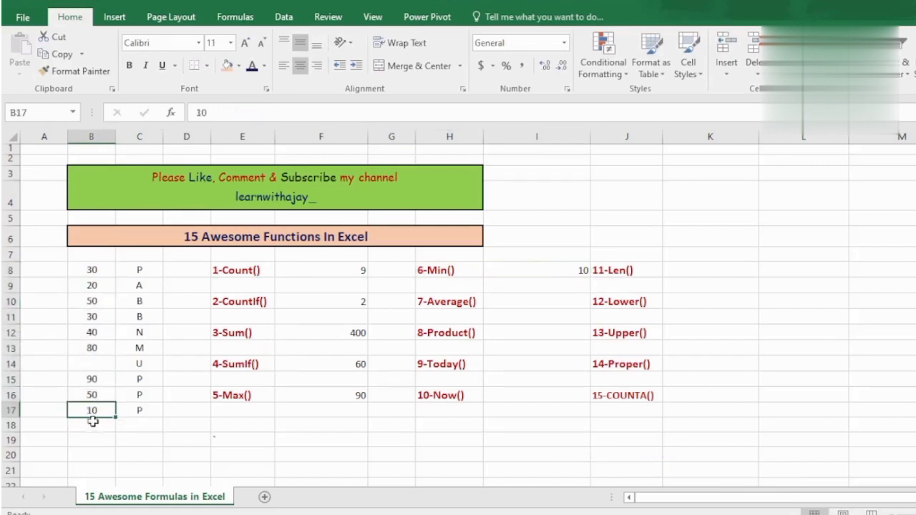
{"action": "left_click", "coordinate": [544, 272]}
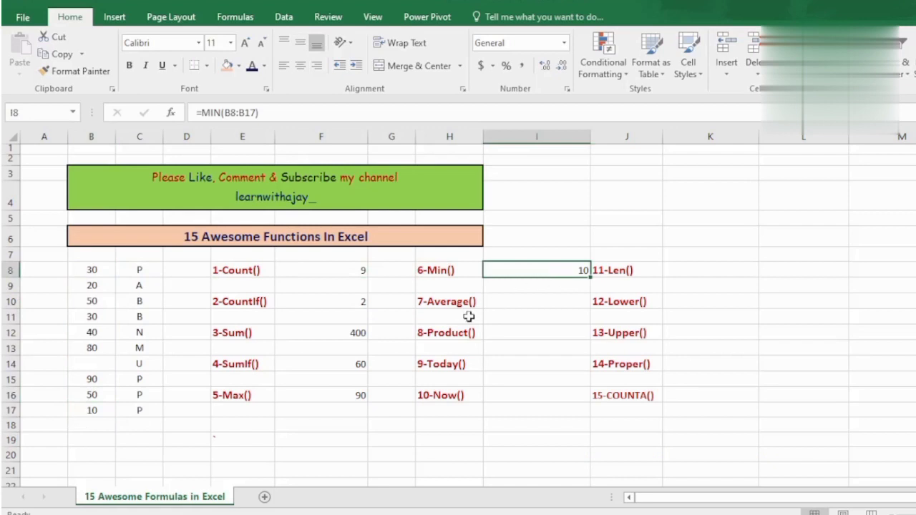
- Start an AVERAGE formula in cell I10 beside the 7-Average() label
{"action": "left_click", "coordinate": [498, 308]}
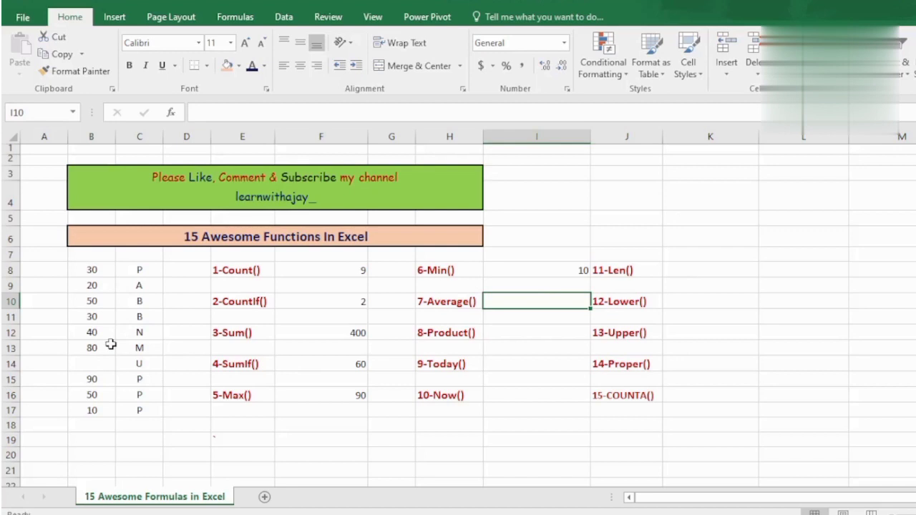
{"action": "double_click", "coordinate": [499, 302]}
{"action": "type", "text": "="}
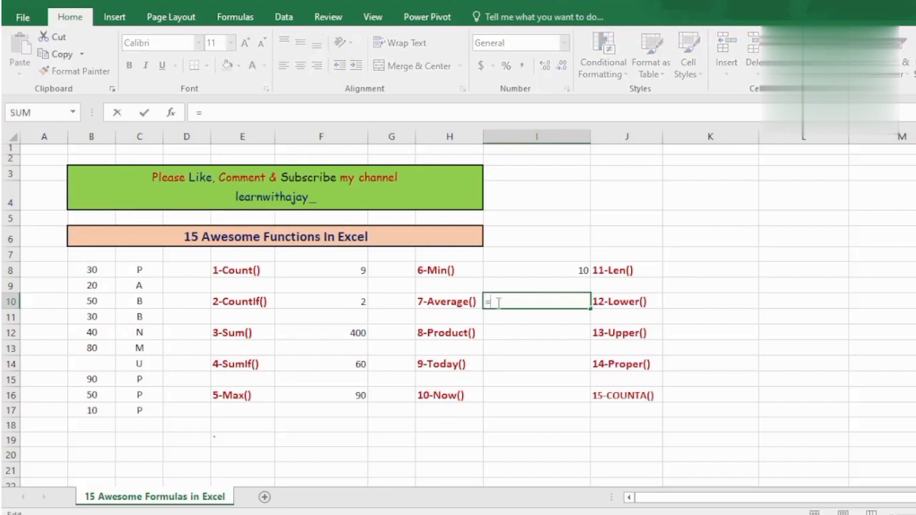
{"action": "type", "text": "avg"}
{"action": "key", "text": "BackSpace"}
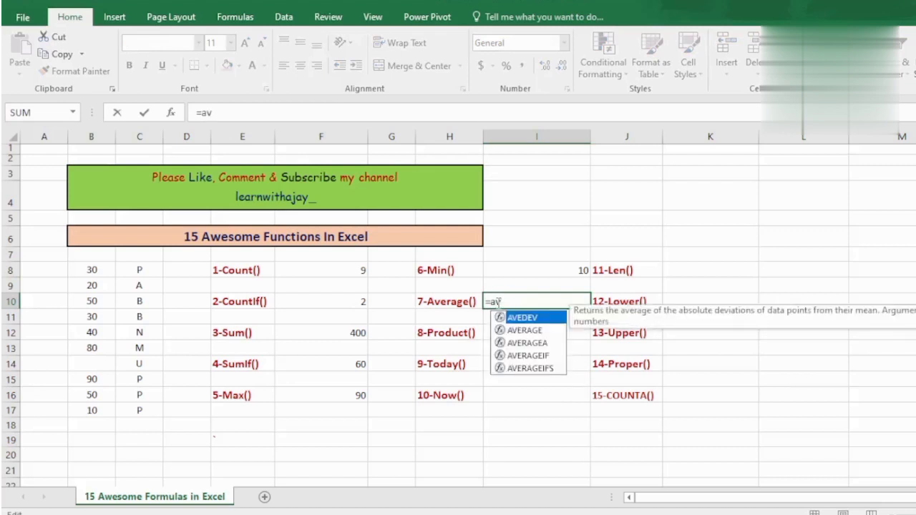
{"action": "key", "text": "Down"}
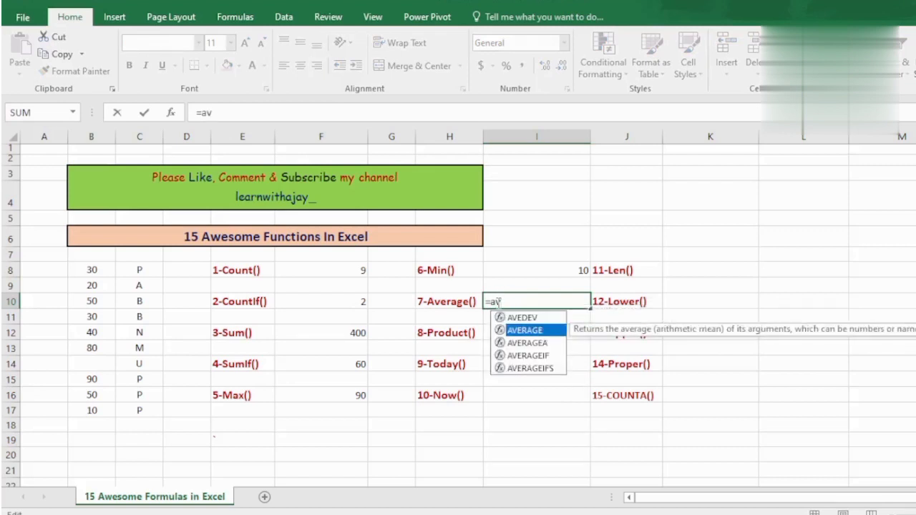
{"action": "key", "text": "Tab"}
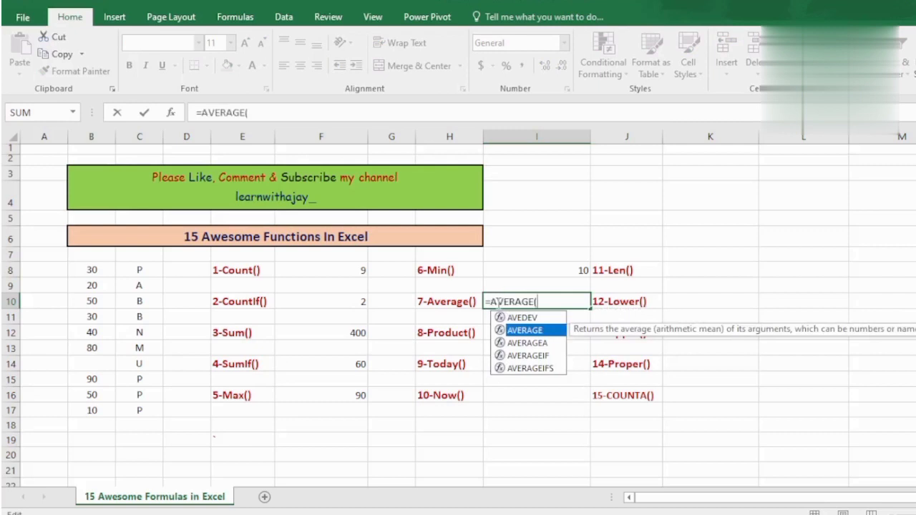
{"action": "key", "text": "Left"}
{"action": "key", "text": "Left"}
{"action": "key", "text": "Left"}
{"action": "key", "text": "Left"}
{"action": "key", "text": "Left"}
{"action": "key", "text": "Left"}
{"action": "key", "text": "Left"}
{"action": "key", "text": "Left"}
{"action": "key", "text": "Left"}
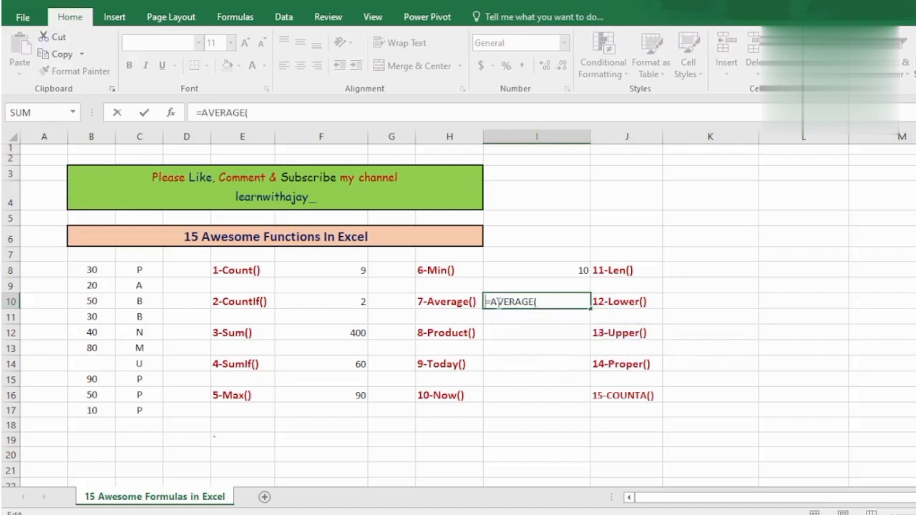
{"action": "key", "text": "Right"}
{"action": "key", "text": "Right"}
{"action": "key", "text": "Right"}
{"action": "key", "text": "Right"}
{"action": "key", "text": "Right"}
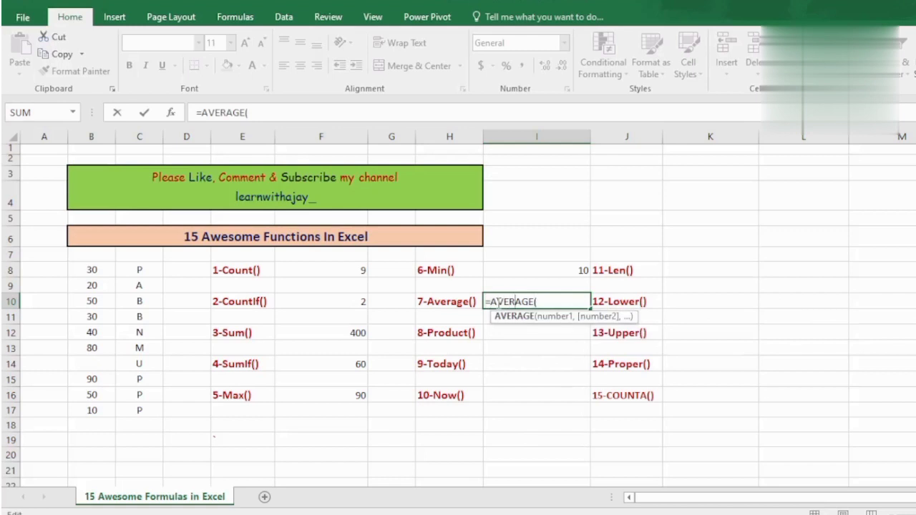
{"action": "key", "text": "Right"}
{"action": "key", "text": "Right"}
{"action": "key", "text": "Right"}
{"action": "key", "text": "Right"}
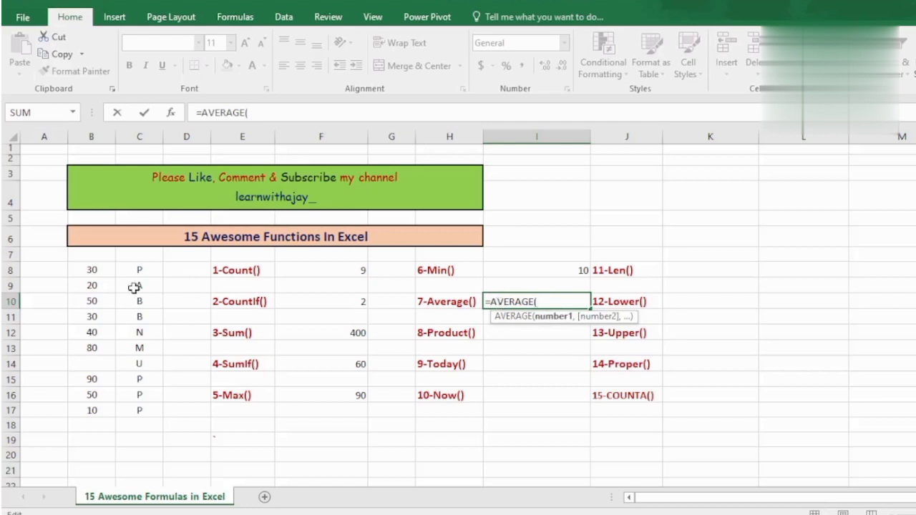
- Complete the formula in I10 with the range B8:B17 as =AVERAGE(B8:B17) and enter it
{"action": "left_click_drag", "start_coordinate": [99, 272], "coordinate": [99, 272]}
{"action": "left_click", "coordinate": [98, 272]}
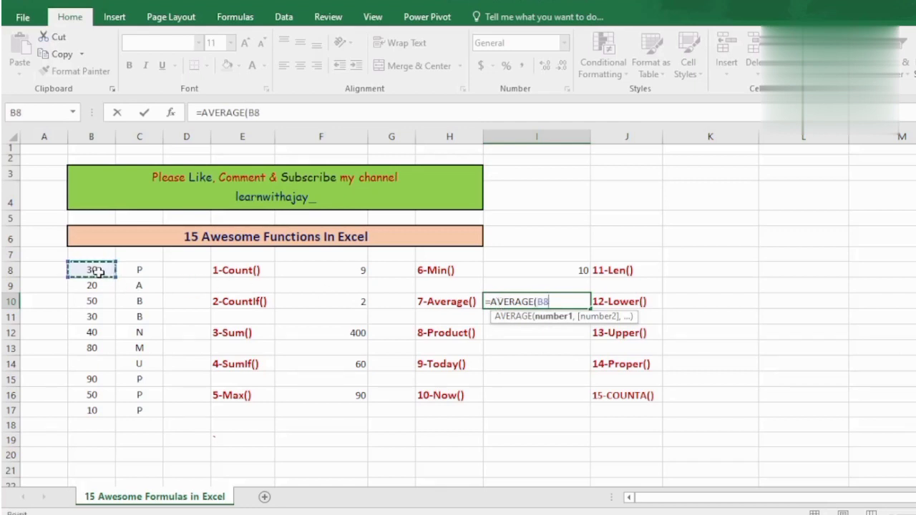
{"action": "left_click_drag", "start_coordinate": [98, 272], "coordinate": [92, 412]}
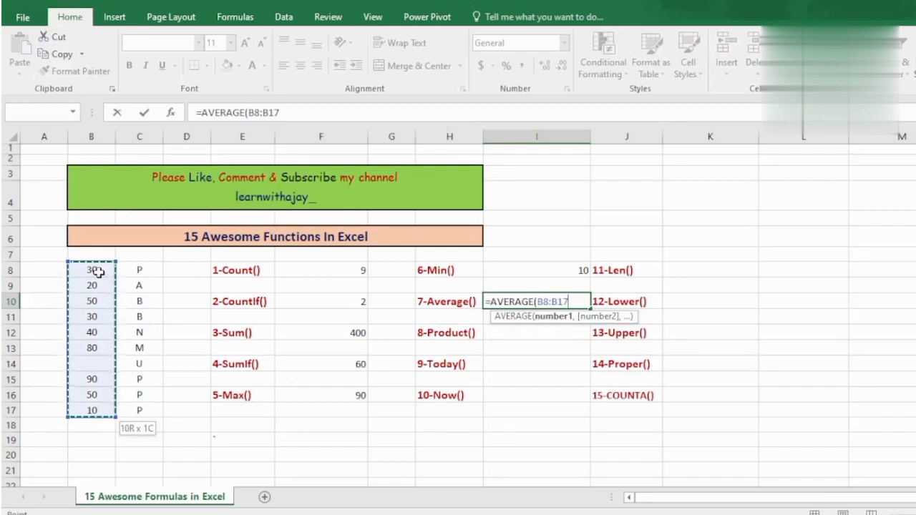
{"action": "type", "text": ")"}
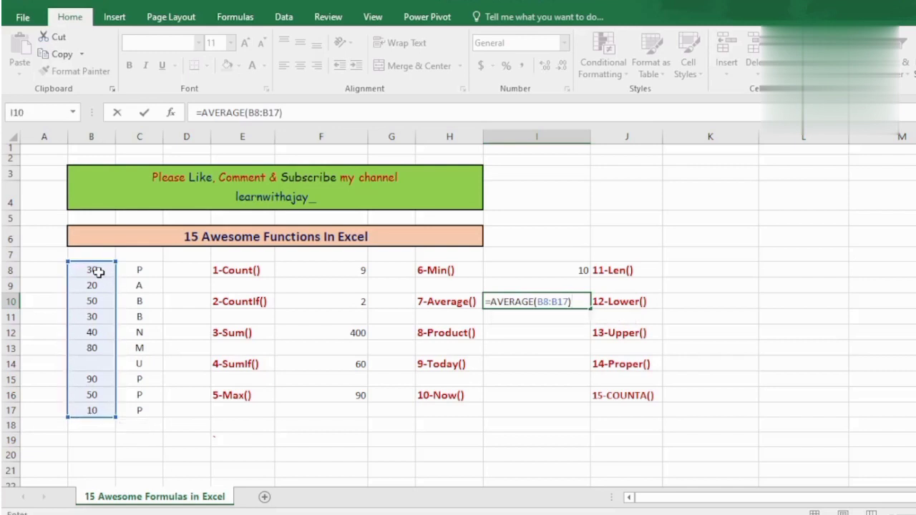
{"action": "key", "text": "Return"}
{"action": "key", "text": "Up"}
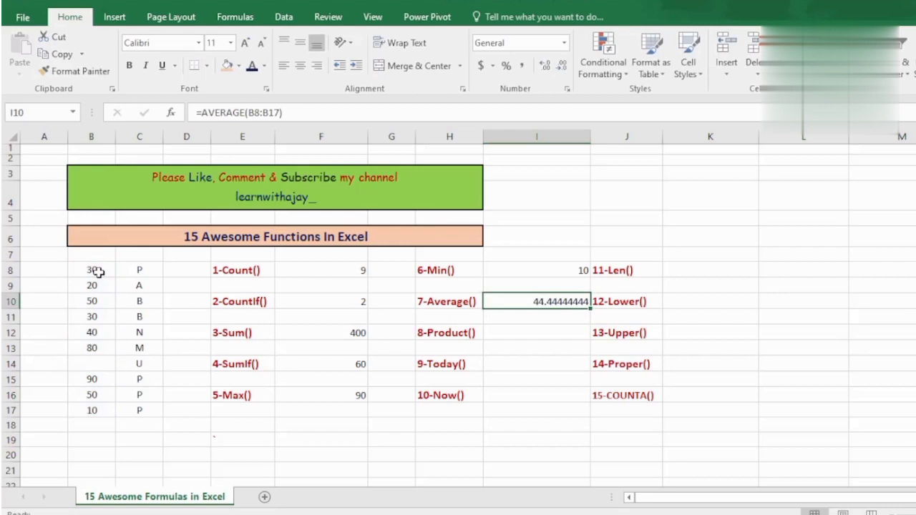
- Try the formula =PRODUCT(B11:B12) in cell I12 beside the 8-Product() label and clear the cell
{"action": "key", "text": "Down"}
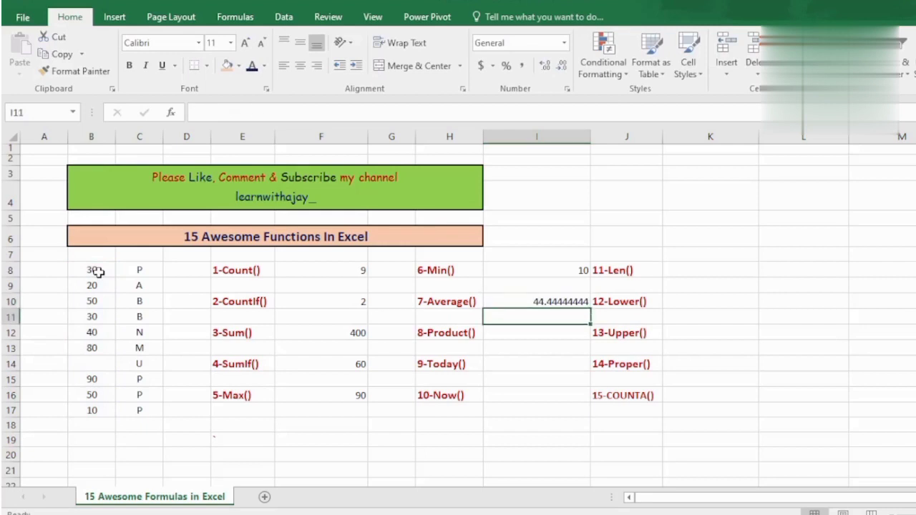
{"action": "key", "text": "Down"}
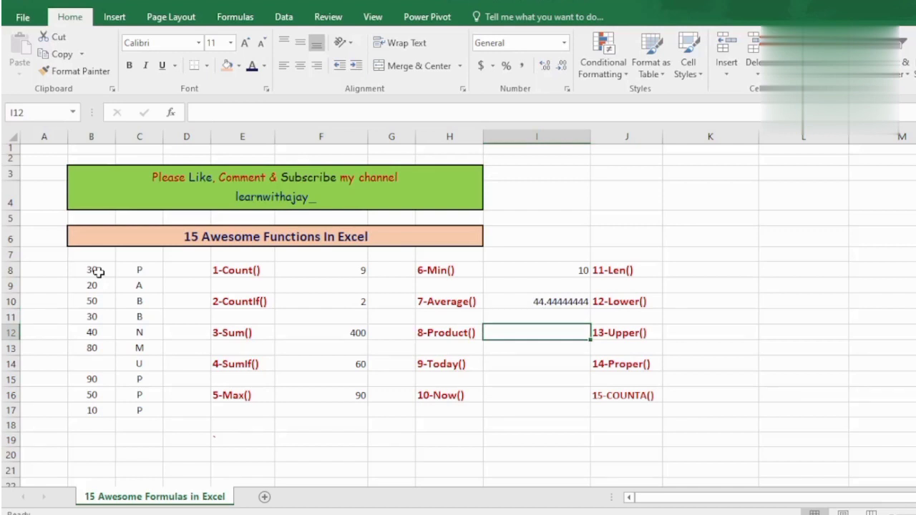
{"action": "type", "text": "="}
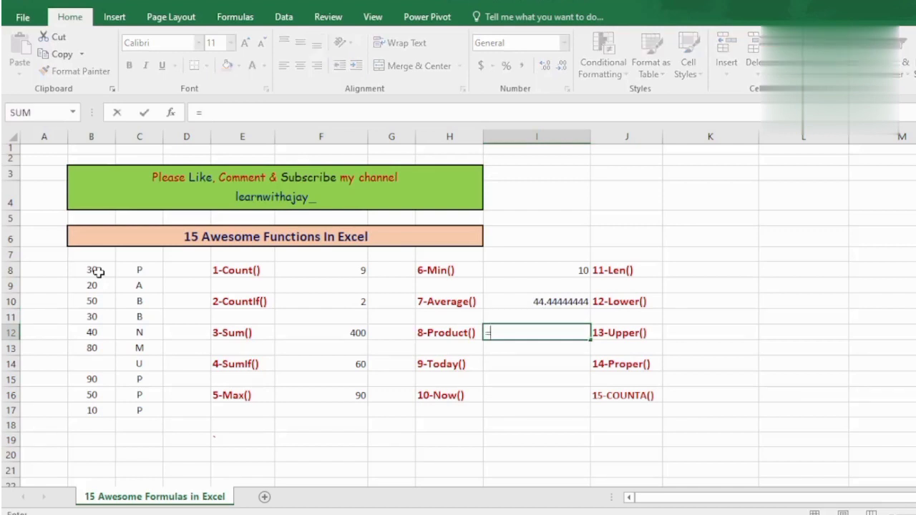
{"action": "type", "text": "pro"}
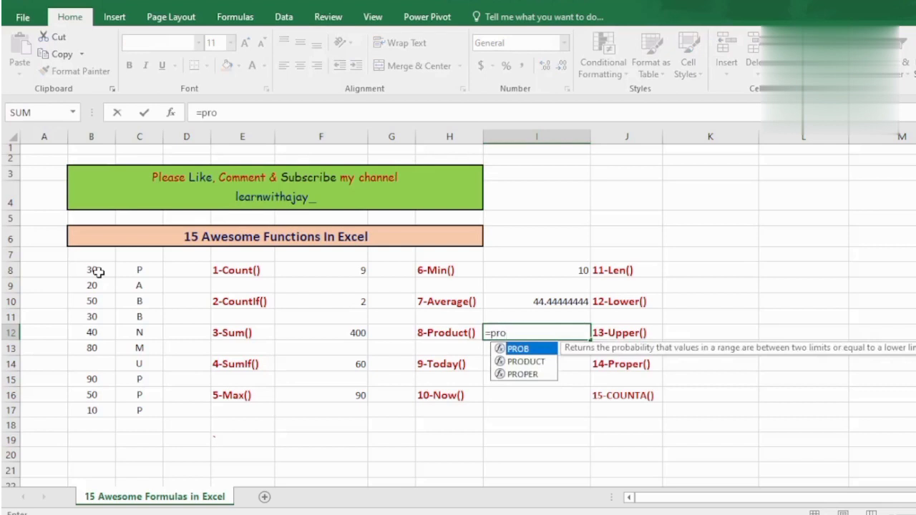
{"action": "key", "text": "Down"}
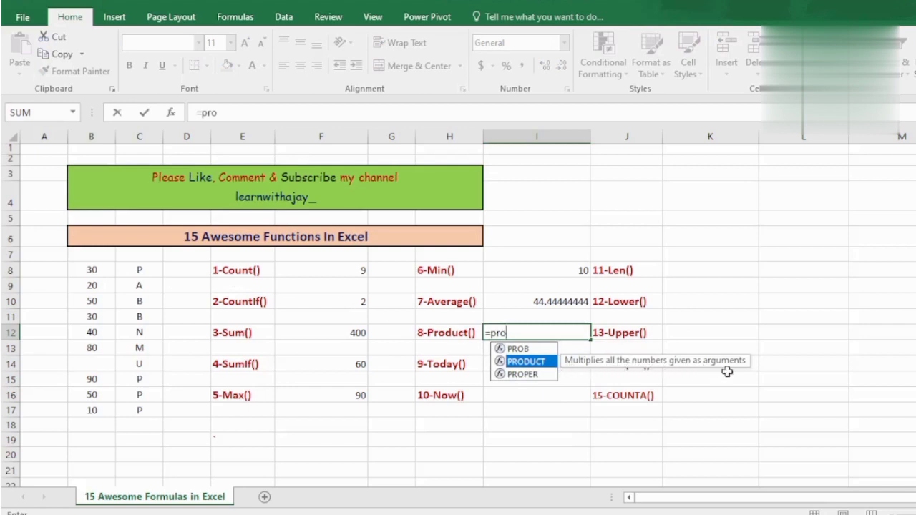
{"action": "key", "text": "Tab"}
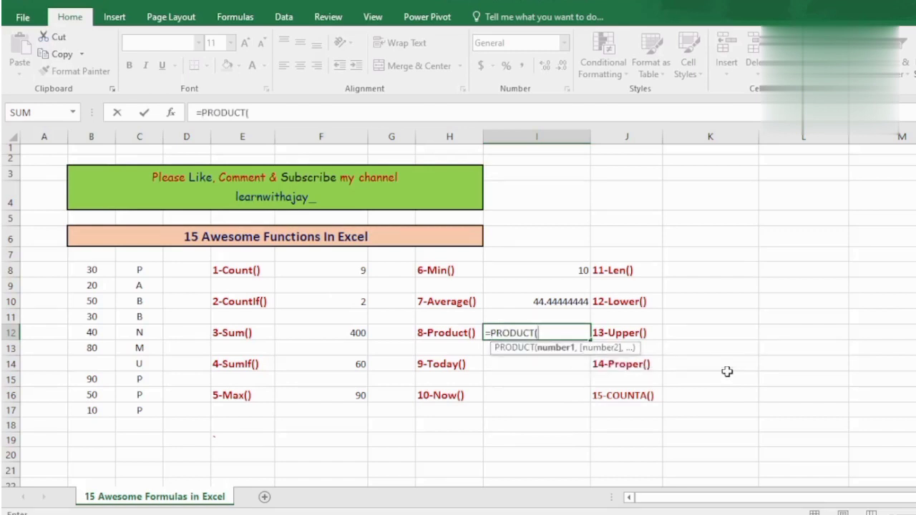
{"action": "key", "text": "Left"}
{"action": "key", "text": "Left"}
{"action": "key", "text": "Left"}
{"action": "key", "text": "Left"}
{"action": "key", "text": "Left"}
{"action": "key", "text": "Left"}
{"action": "key", "text": "Left"}
{"action": "key", "text": "Left"}
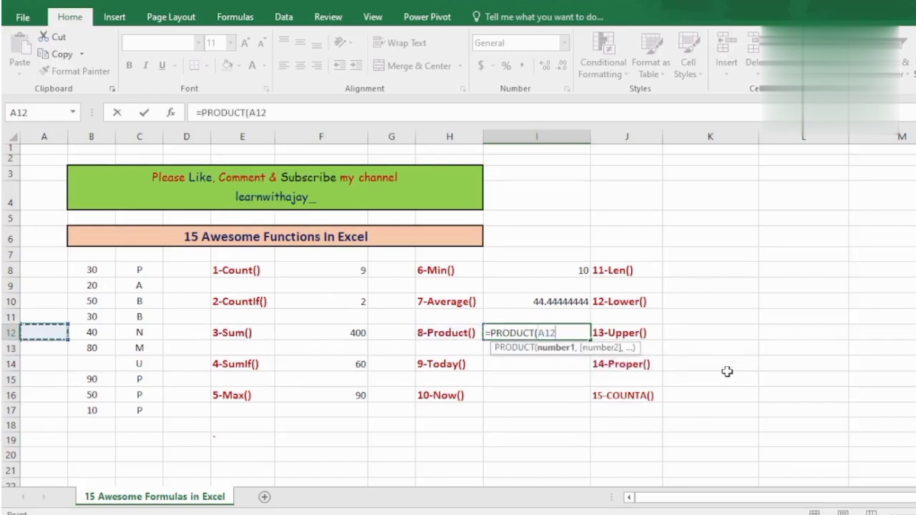
{"action": "key", "text": "Right"}
{"action": "key", "text": "Up"}
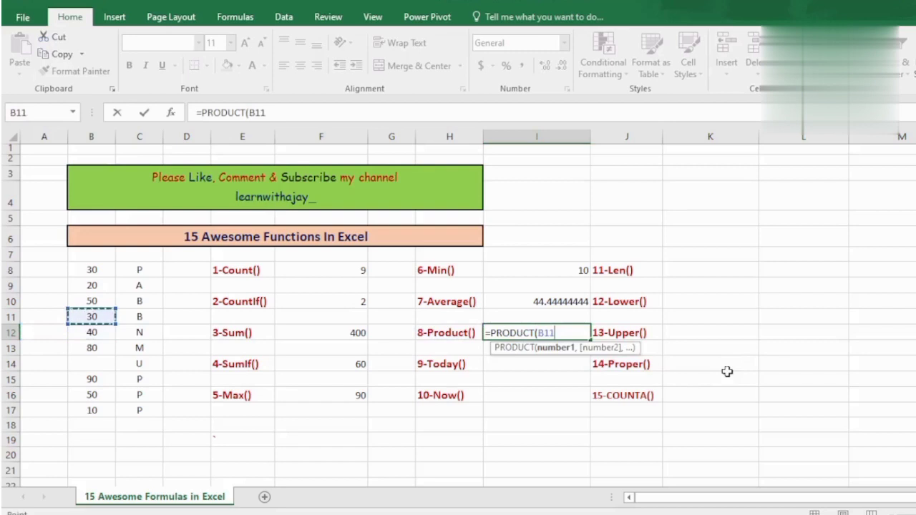
{"action": "key", "text": "shift+Down"}
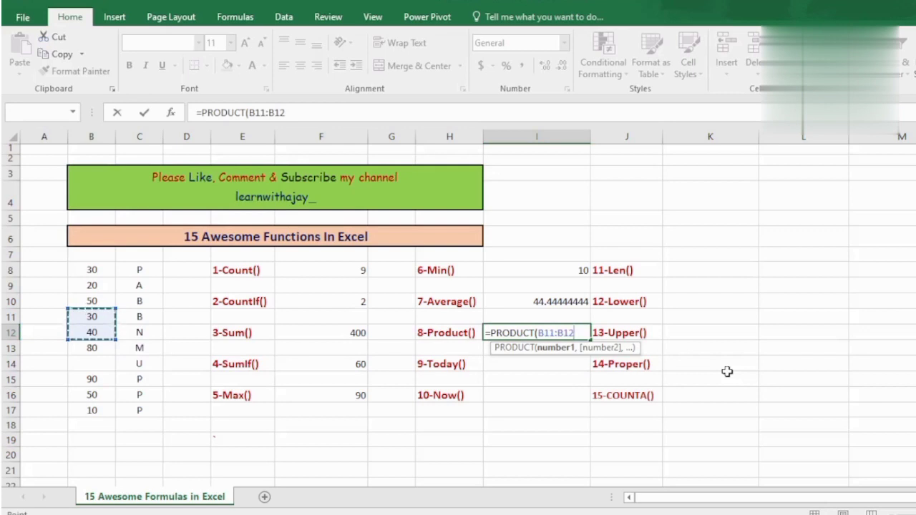
{"action": "type", "text": ")"}
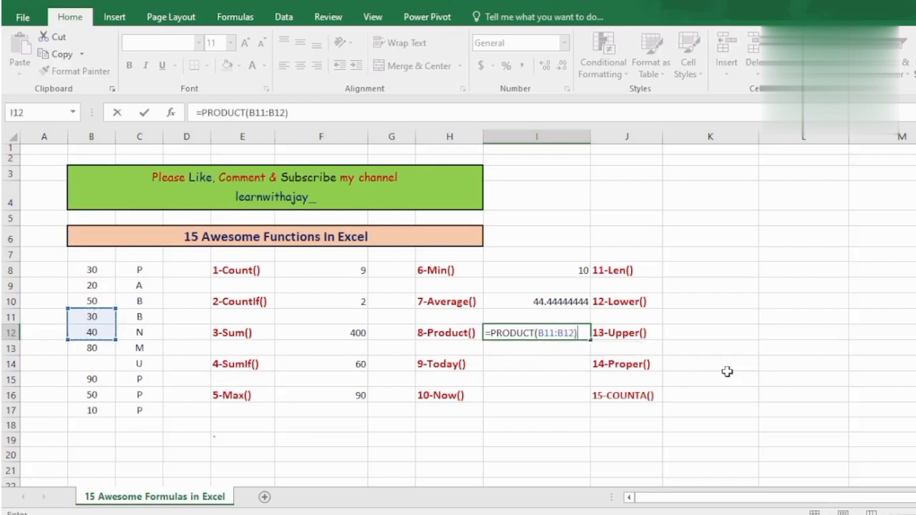
{"action": "key", "text": "Return"}
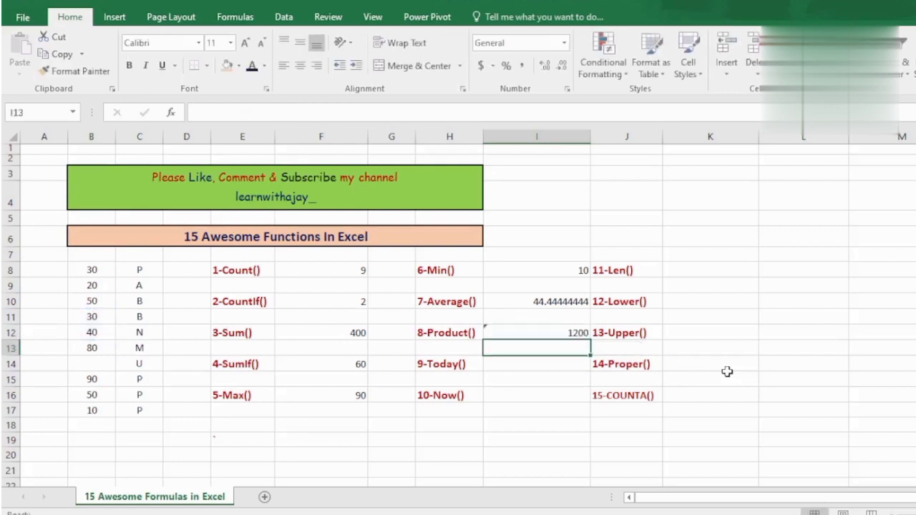
{"action": "key", "text": "Up"}
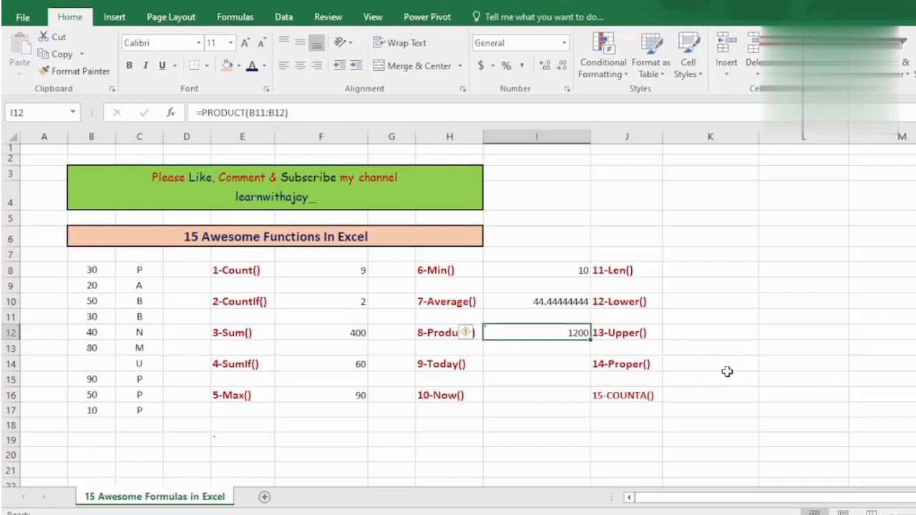
{"action": "key", "text": "Delete"}
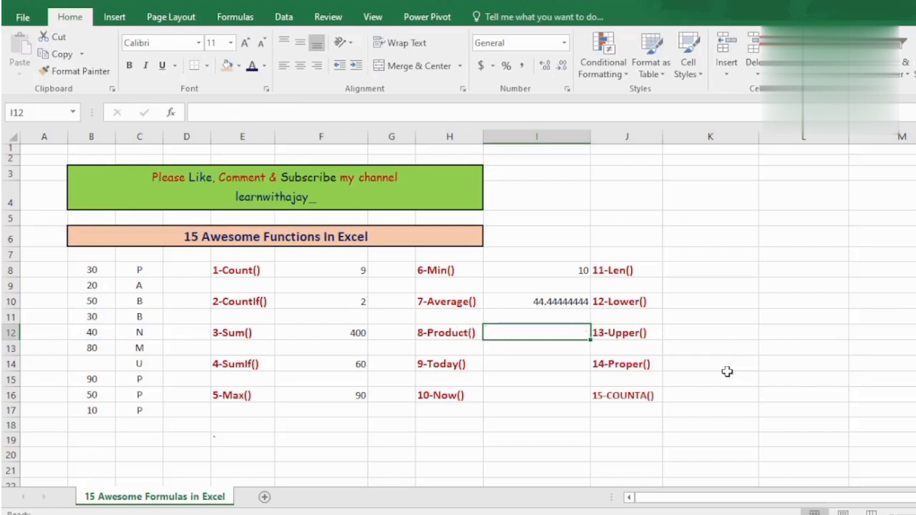
- Start a PRODUCT formula in cell I12 beside the 8-Product() label, with B8 as its first reference
{"action": "type", "text": "="}
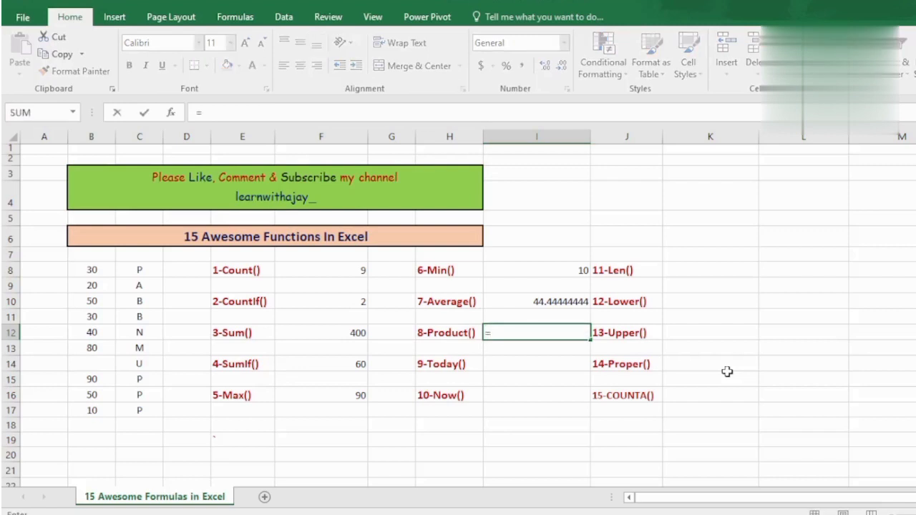
{"action": "type", "text": "produc"}
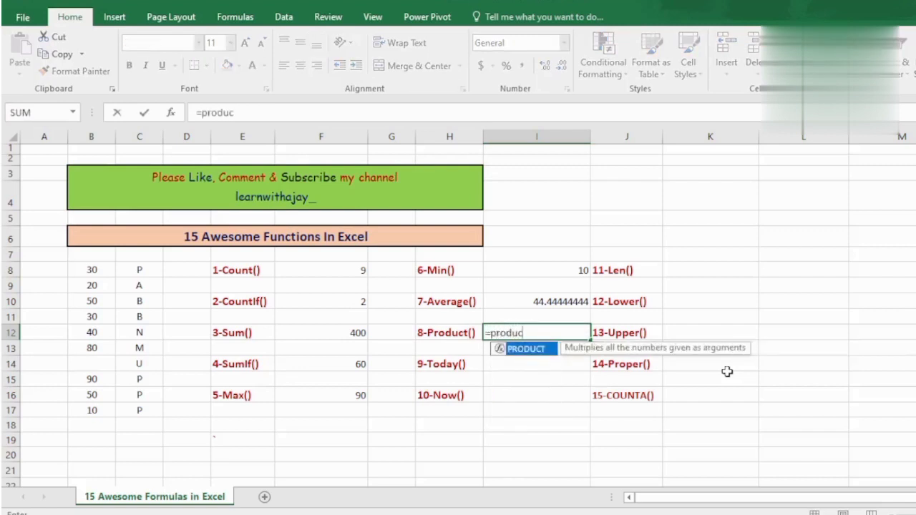
{"action": "key", "text": "Tab"}
{"action": "key", "text": "Left"}
{"action": "key", "text": "Left"}
{"action": "key", "text": "Left"}
{"action": "key", "text": "Left"}
{"action": "key", "text": "Left"}
{"action": "key", "text": "Left"}
{"action": "key", "text": "Left"}
{"action": "key", "text": "Left"}
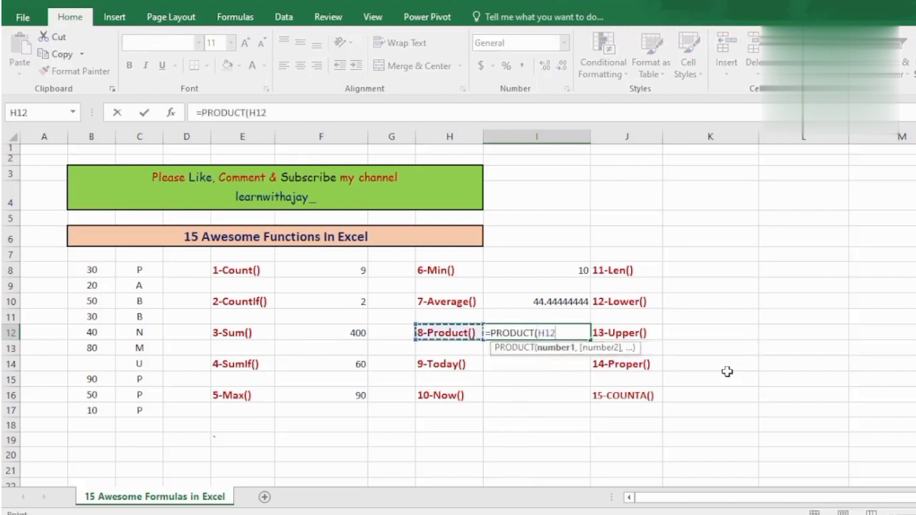
{"action": "key", "text": "Right"}
{"action": "key", "text": "Up"}
{"action": "key", "text": "Up"}
{"action": "key", "text": "Up"}
{"action": "key", "text": "Up"}
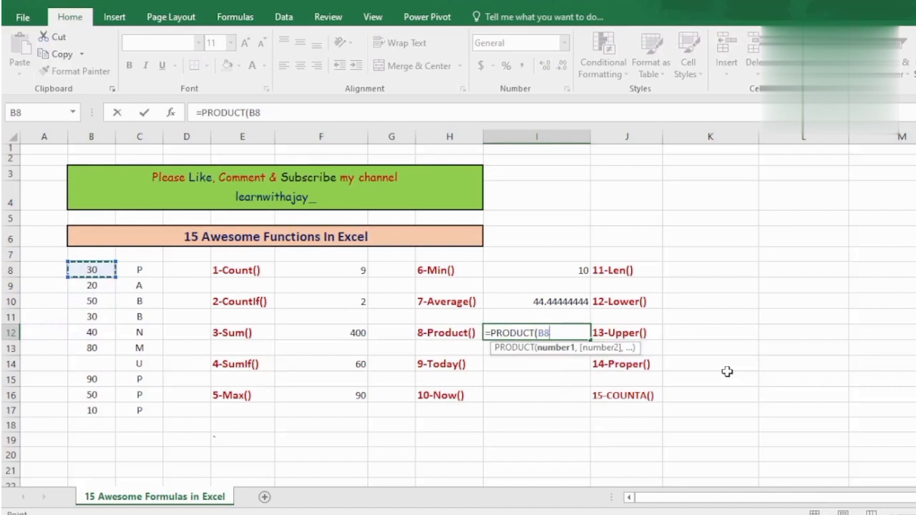
- Extend the reference in I12 to B8:B12 and enter the formula as =PRODUCT(B8:B12)
{"action": "key", "text": "shift+Down"}
{"action": "key", "text": "shift+Down"}
{"action": "key", "text": "shift+Down"}
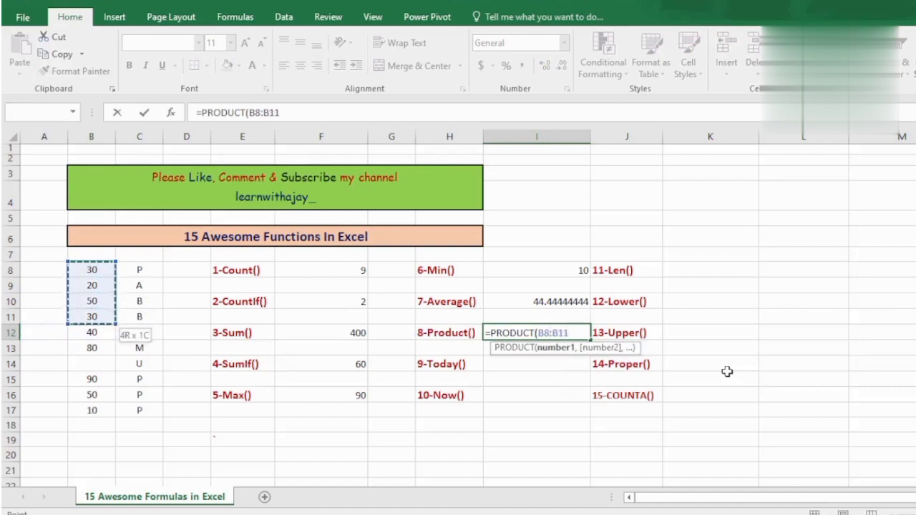
{"action": "key", "text": "shift+Down"}
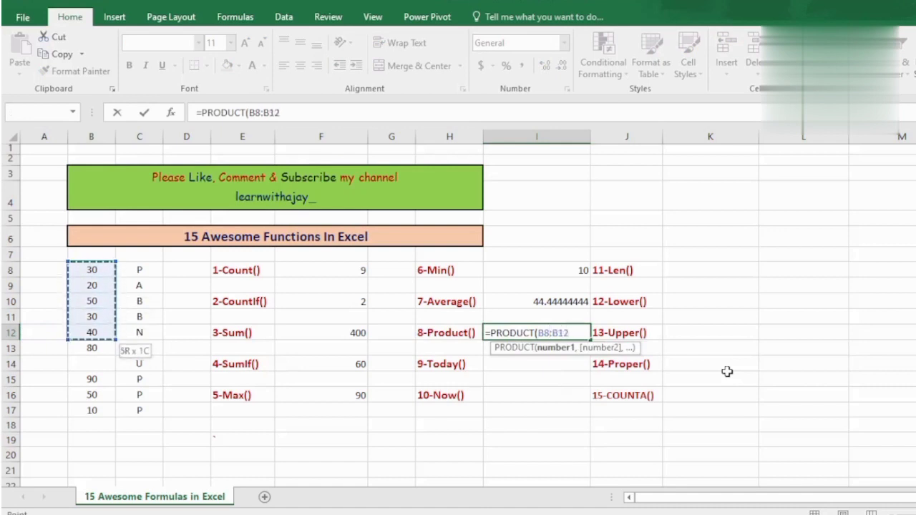
{"action": "type", "text": ")"}
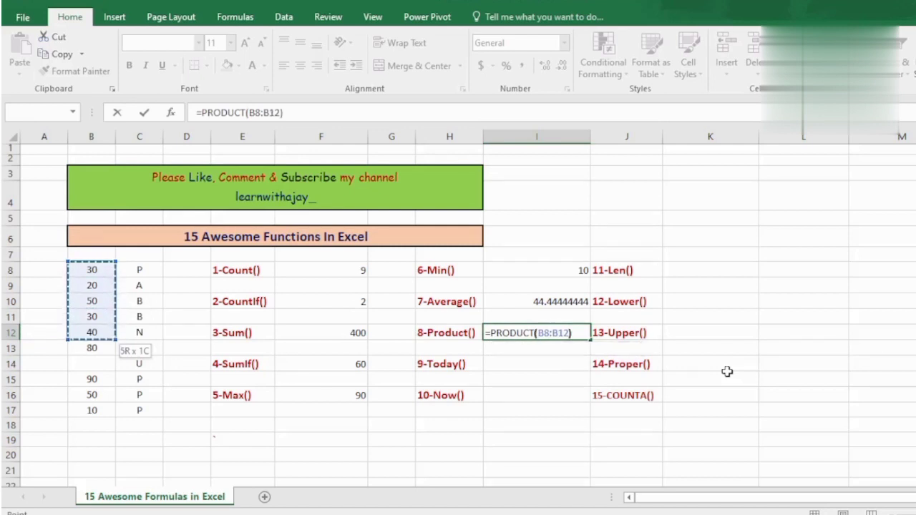
{"action": "key", "text": "Return"}
{"action": "key", "text": "Up"}
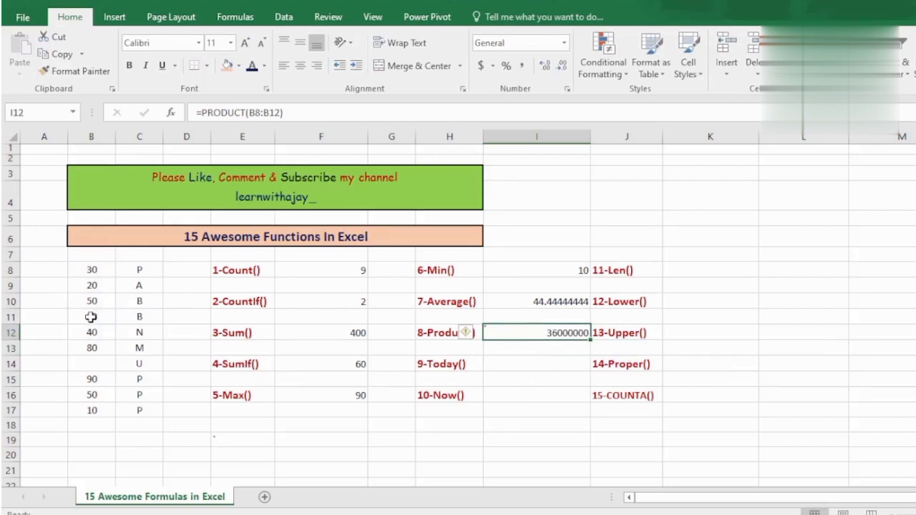
- Enter the formula =TODAY() in cell I14 beside the 9-Today() label and review it
{"action": "left_click", "coordinate": [529, 360]}
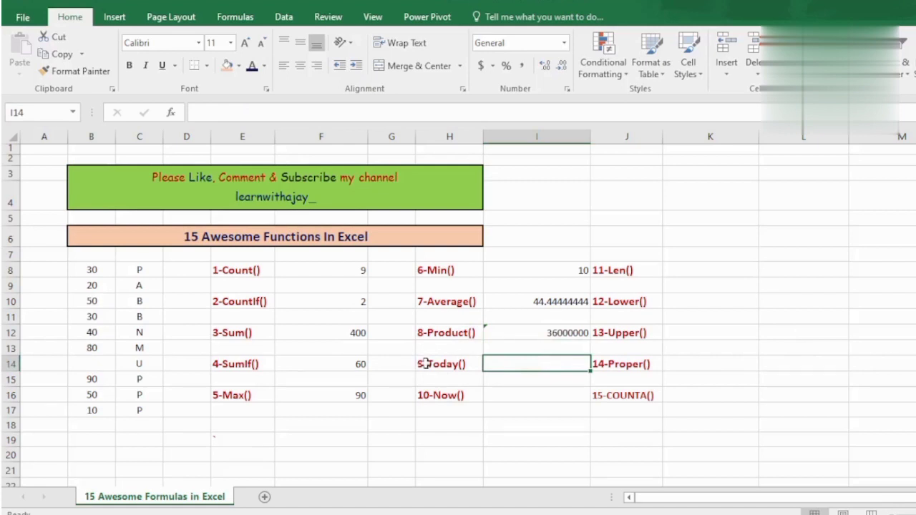
{"action": "double_click", "coordinate": [495, 364]}
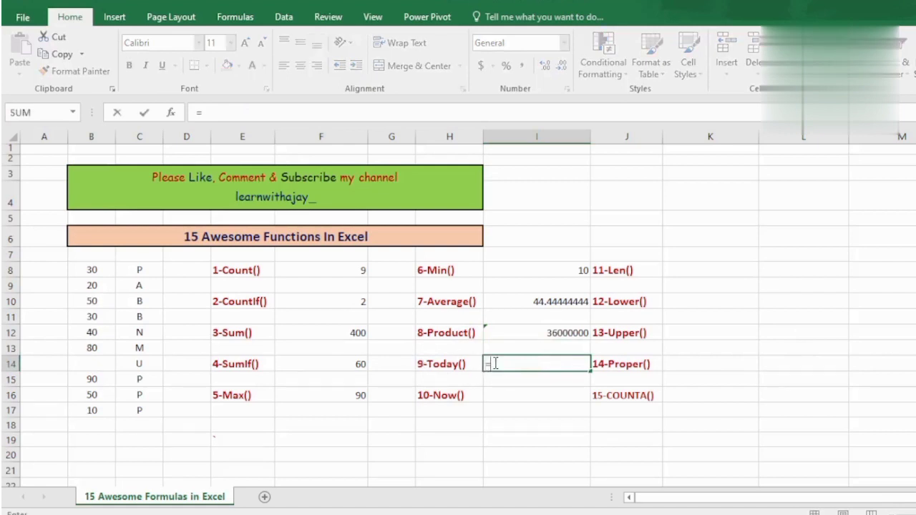
{"action": "type", "text": "=today"}
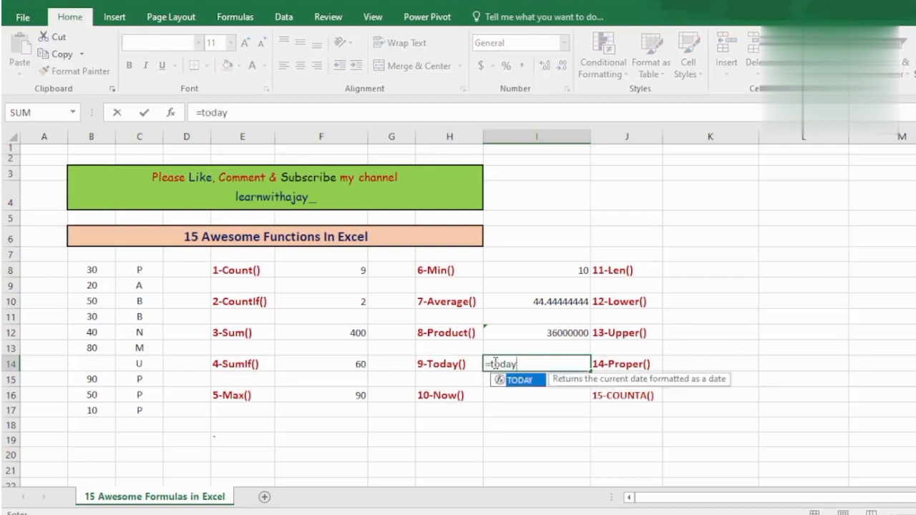
{"action": "type", "text": "("}
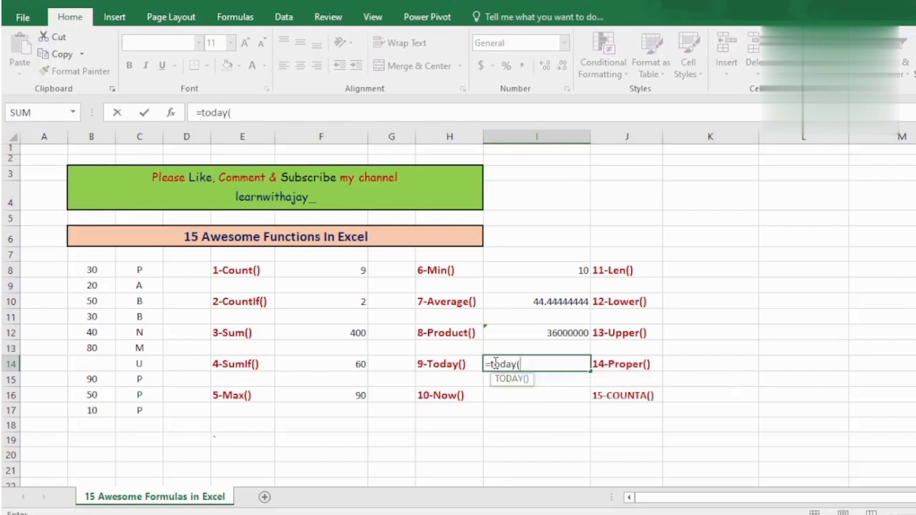
{"action": "type", "text": ")"}
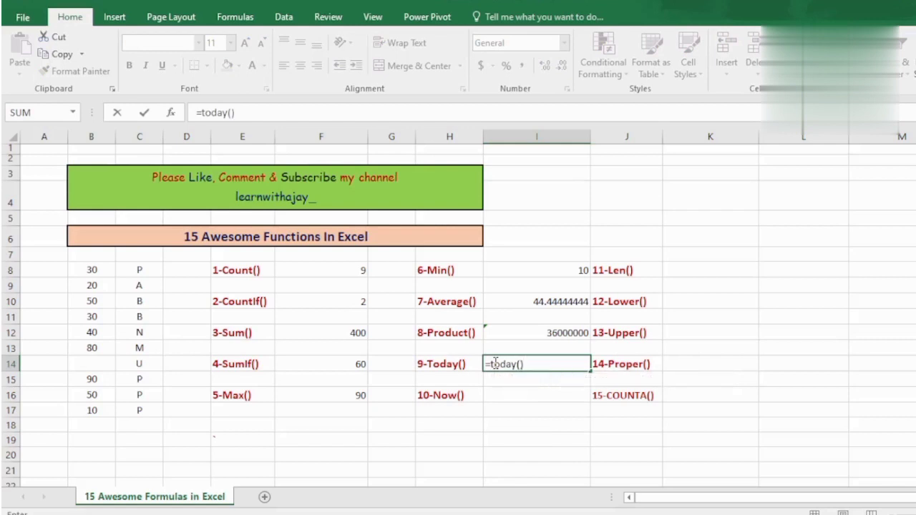
{"action": "key", "text": "Return"}
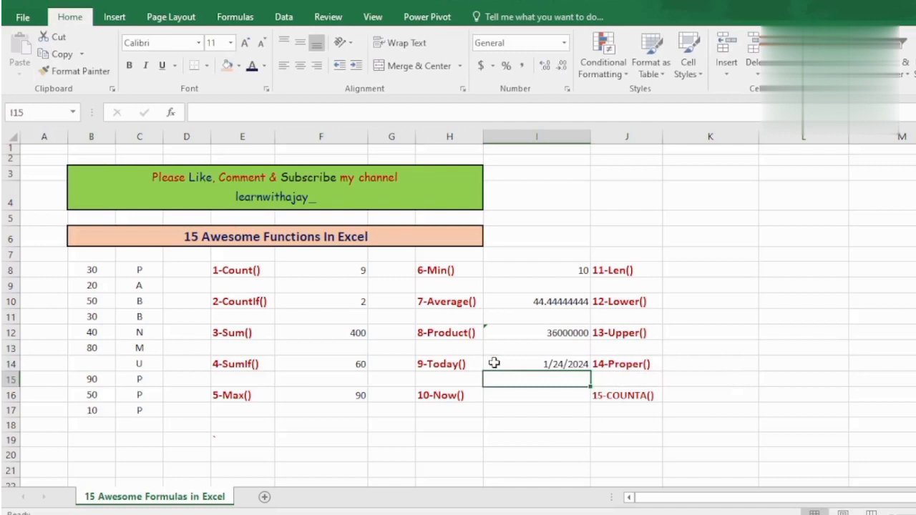
{"action": "left_click", "coordinate": [494, 364]}
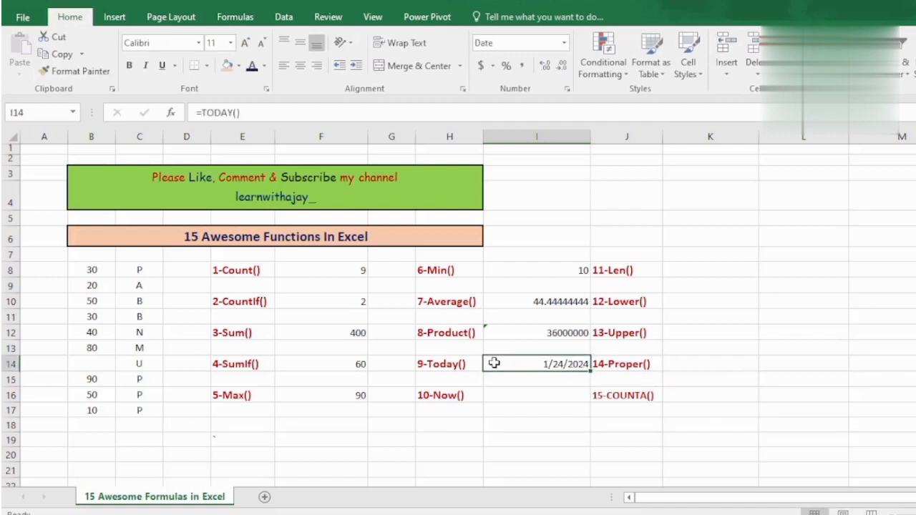
{"action": "key", "text": "Left"}
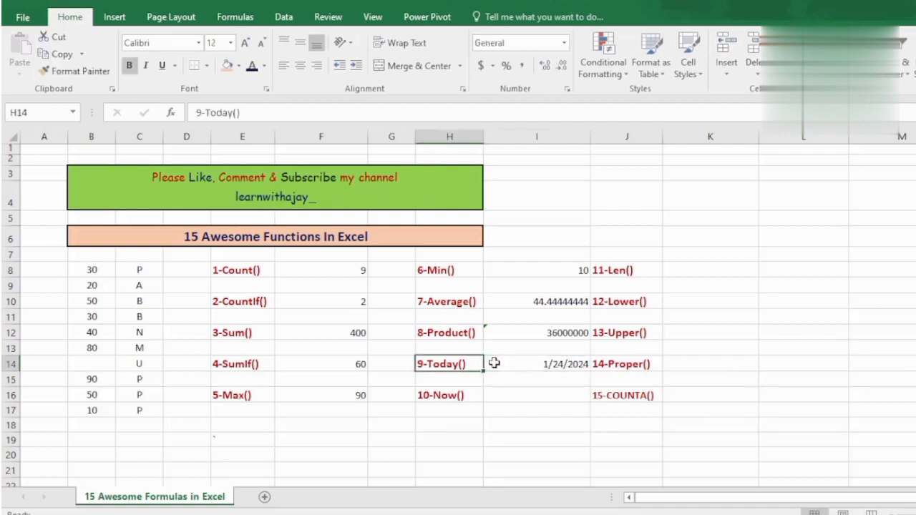
{"action": "key", "text": "Right"}
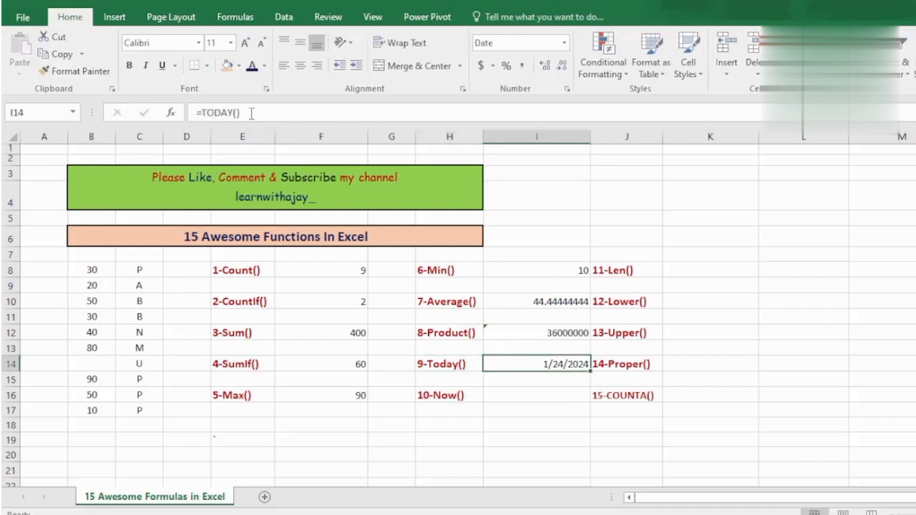
- Enter the formula =NOW() in cell I16 beside the 10-Now() label
{"action": "left_click", "coordinate": [506, 395]}
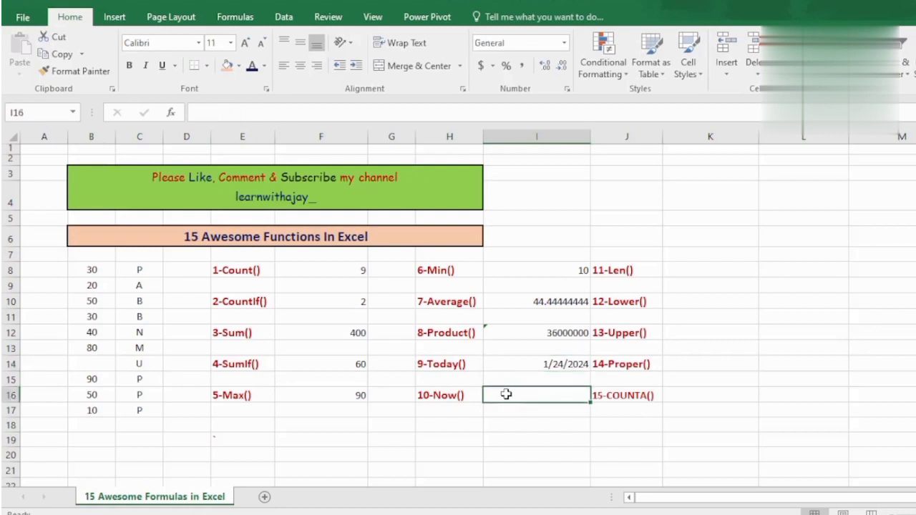
{"action": "type", "text": "=now"}
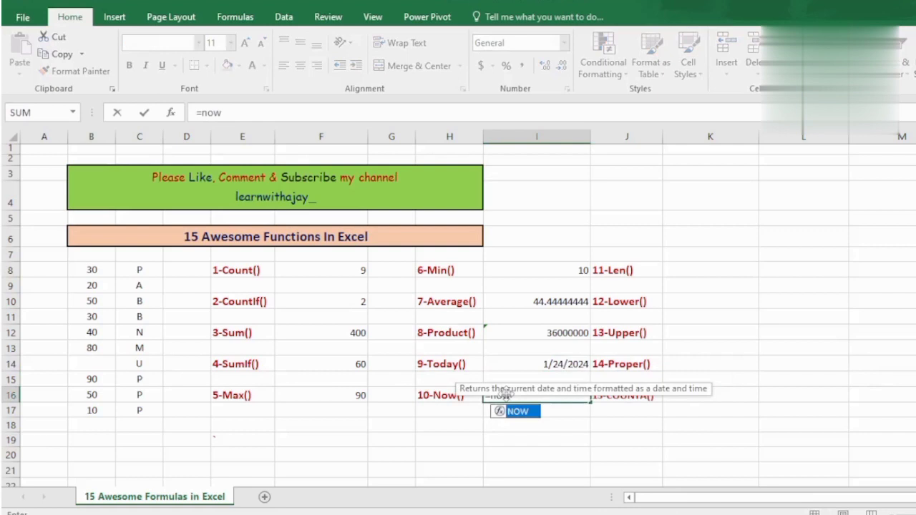
{"action": "type", "text": "()"}
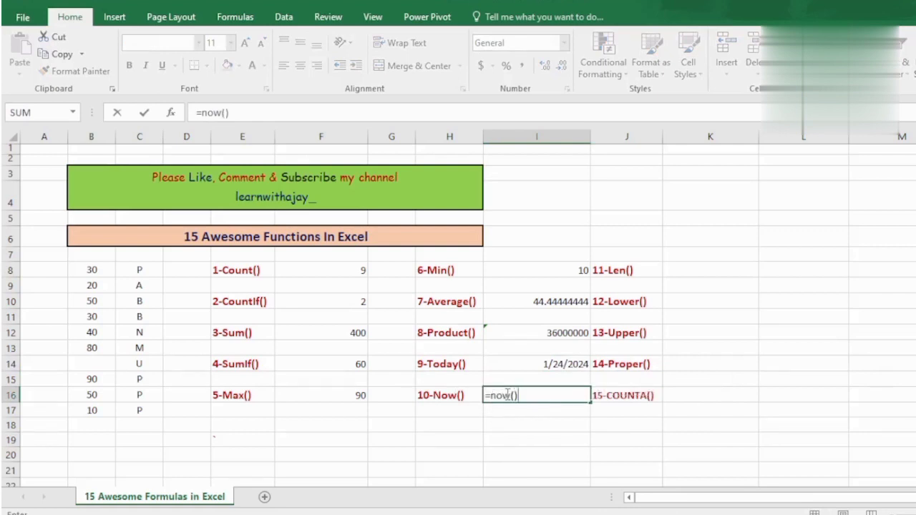
{"action": "key", "text": "ctrl+Return"}
{"action": "key", "text": "Return"}
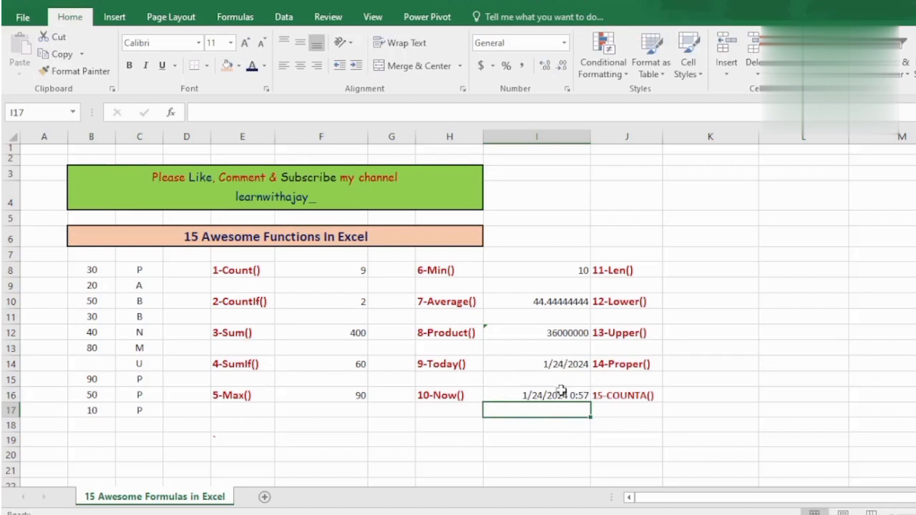
- Enter a person's full name in lowercase, with a space between first and last name, as sample text in cell J6
{"action": "left_click", "coordinate": [692, 269]}
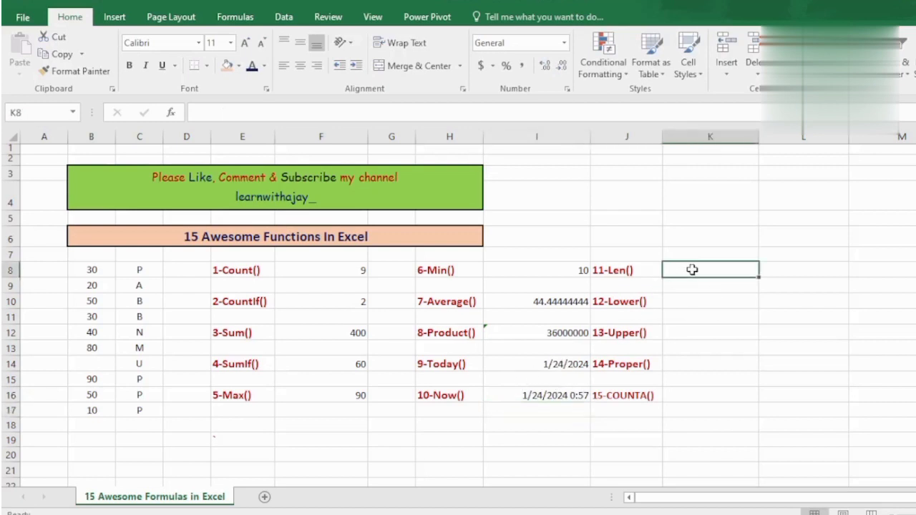
{"action": "left_click", "coordinate": [608, 232]}
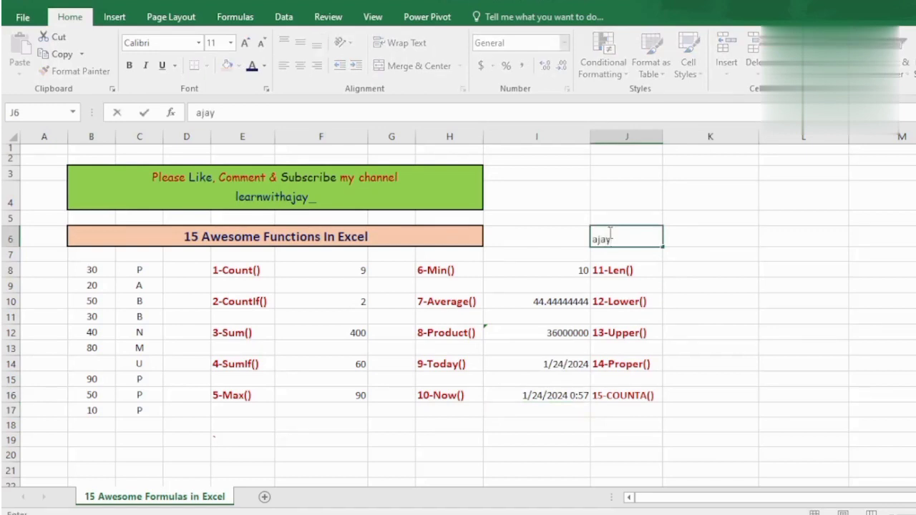
{"action": "type", "text": "ydad"}
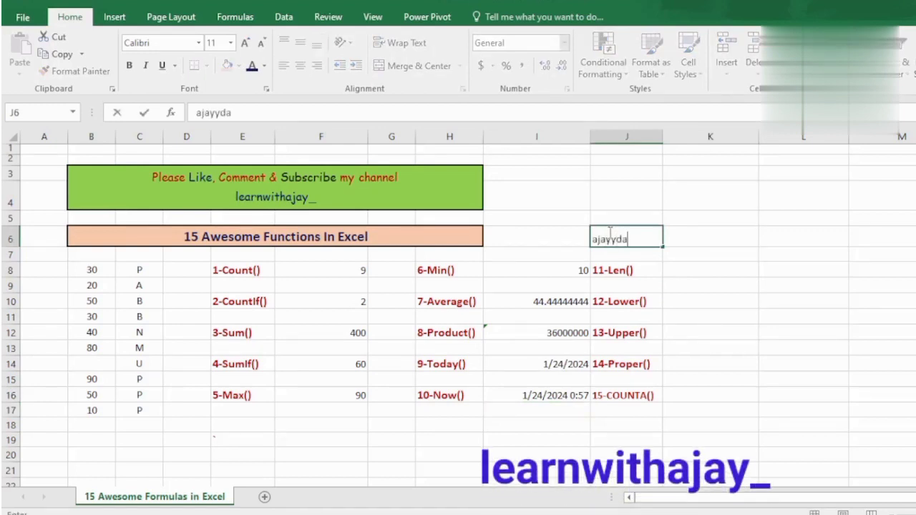
{"action": "key", "text": "BackSpace"}
{"action": "key", "text": "BackSpace"}
{"action": "key", "text": "BackSpace"}
{"action": "type", "text": "adav"}
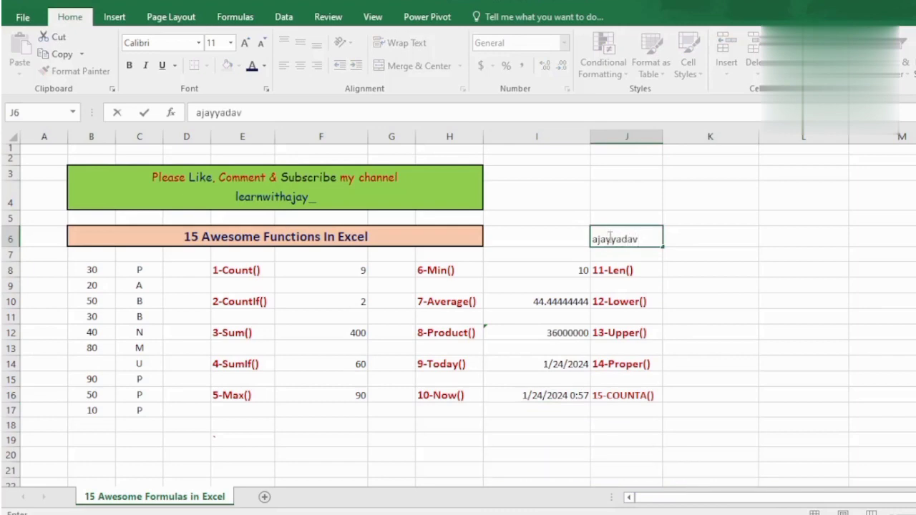
{"action": "left_click", "coordinate": [611, 239]}
{"action": "left_click", "coordinate": [609, 269]}
{"action": "left_click", "coordinate": [609, 242]}
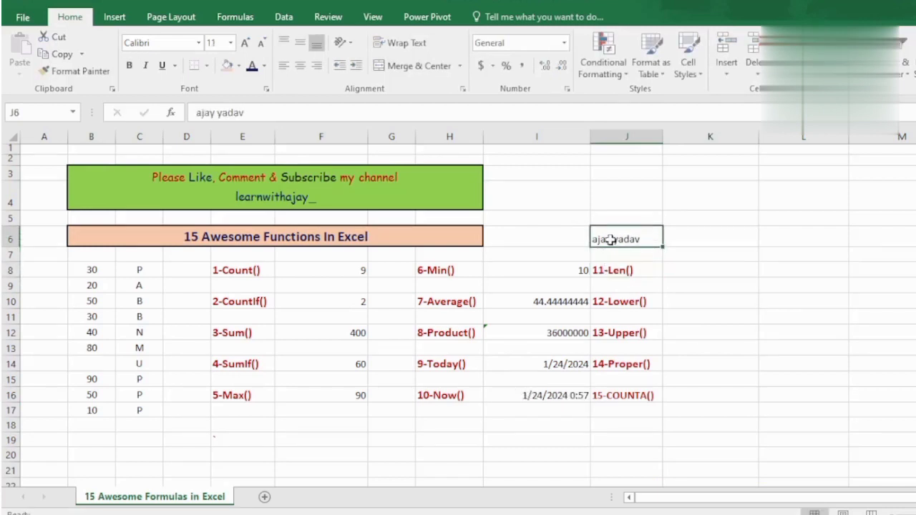
- Enter the formula =LEN(J6) in cell K8 beside the 11-Len() label and select the cell again
{"action": "left_click", "coordinate": [685, 272]}
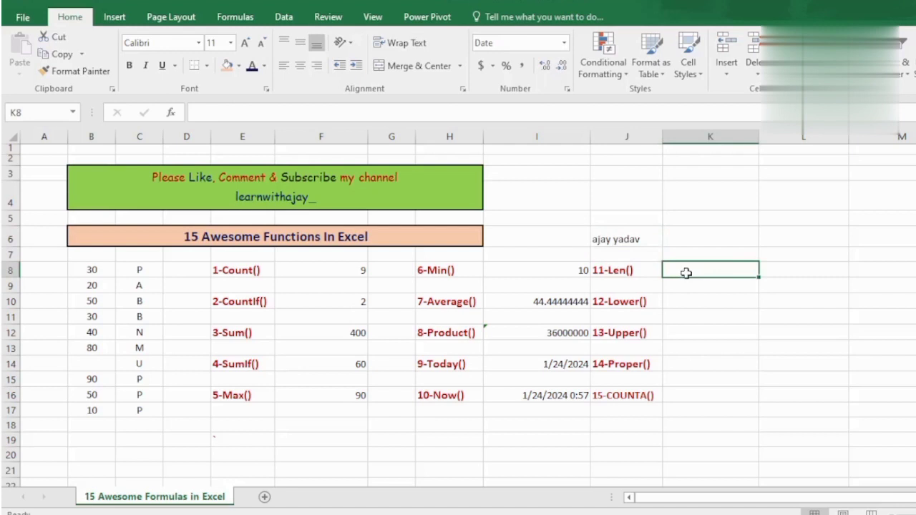
{"action": "type", "text": "="}
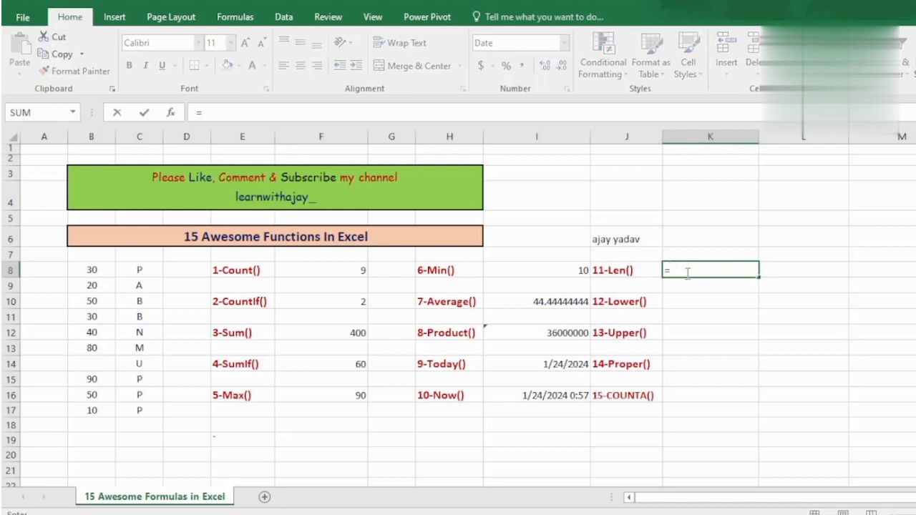
{"action": "type", "text": "len"}
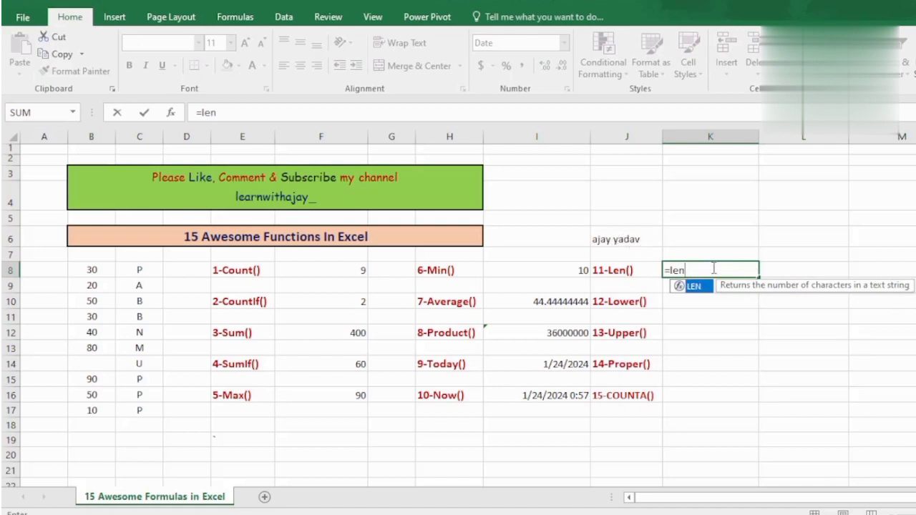
{"action": "key", "text": "Tab"}
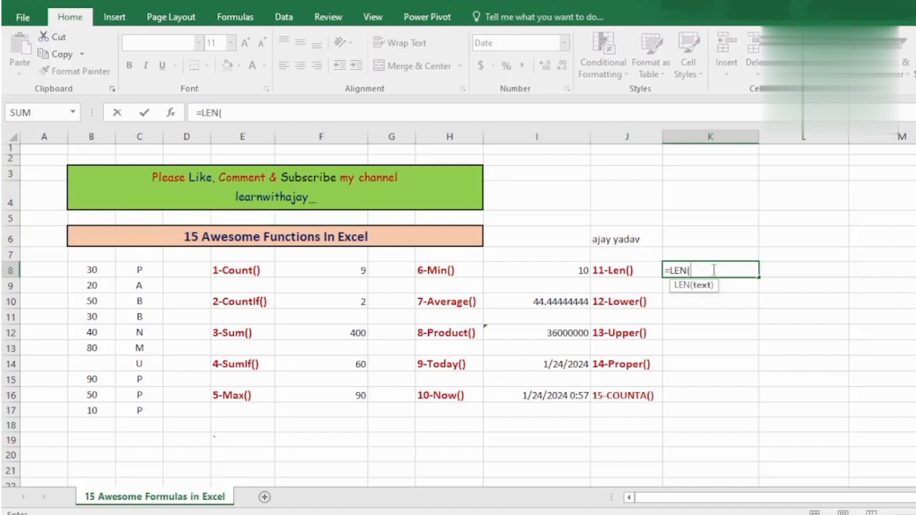
{"action": "key", "text": "Up"}
{"action": "key", "text": "Up"}
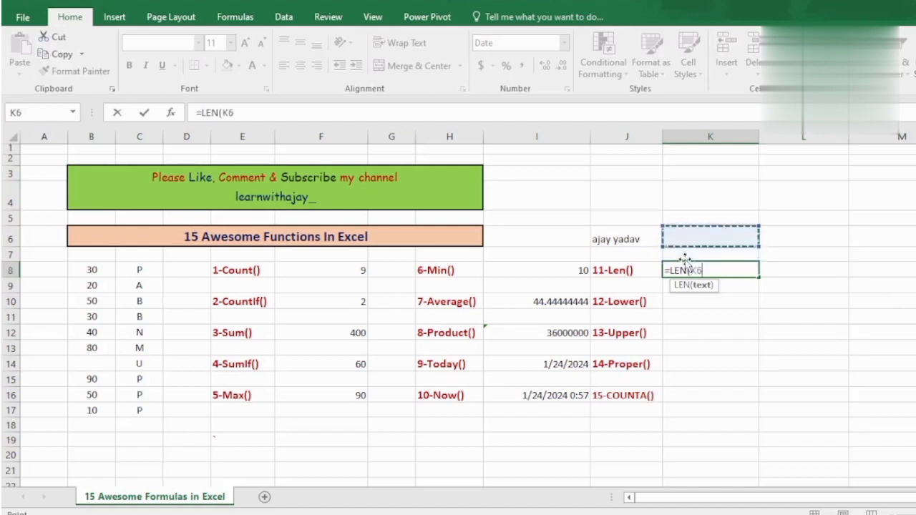
{"action": "key", "text": "Left"}
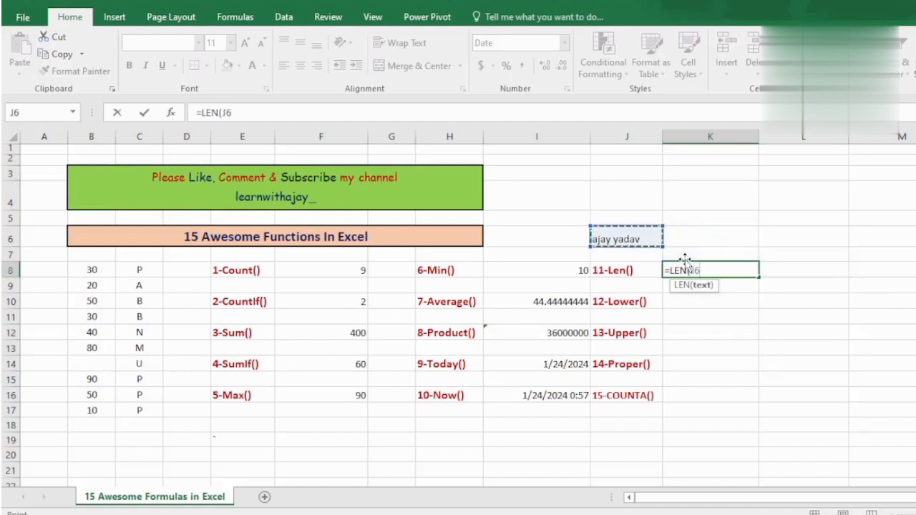
{"action": "type", "text": ")"}
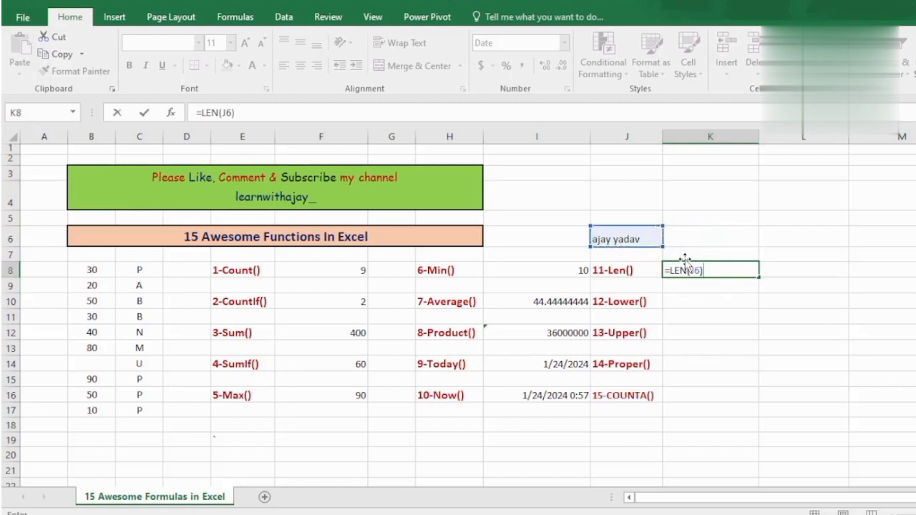
{"action": "key", "text": "Return"}
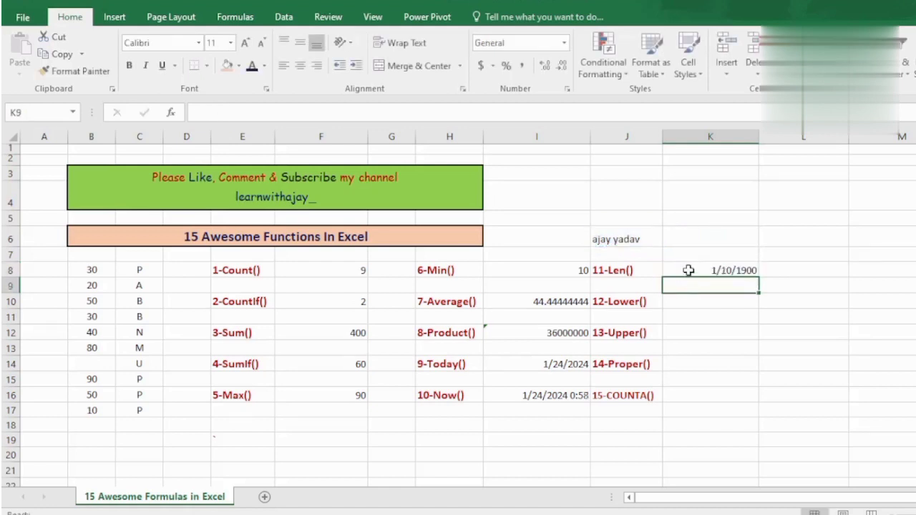
{"action": "left_click", "coordinate": [688, 270]}
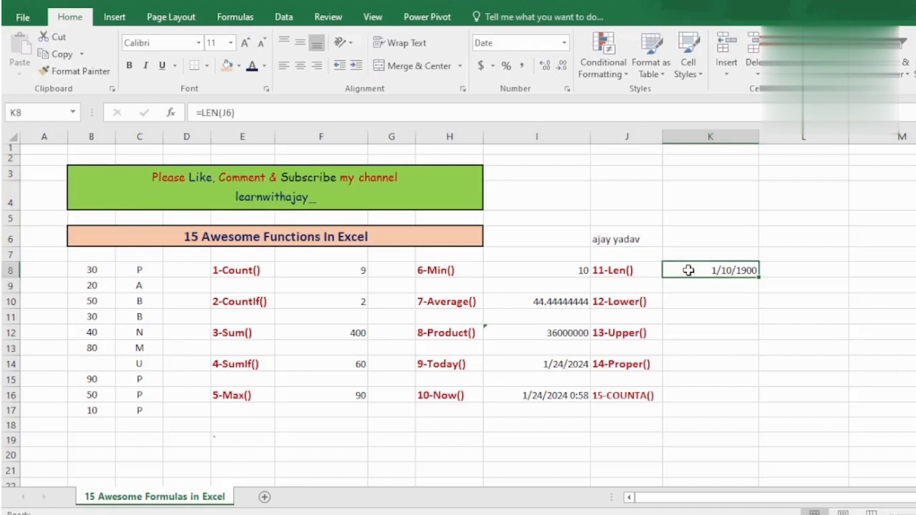
- Re-enter the formula =LEN(J6) in cell K8 beside the 11-Len() label, review it and clear the cell
{"action": "key", "text": "Delete"}
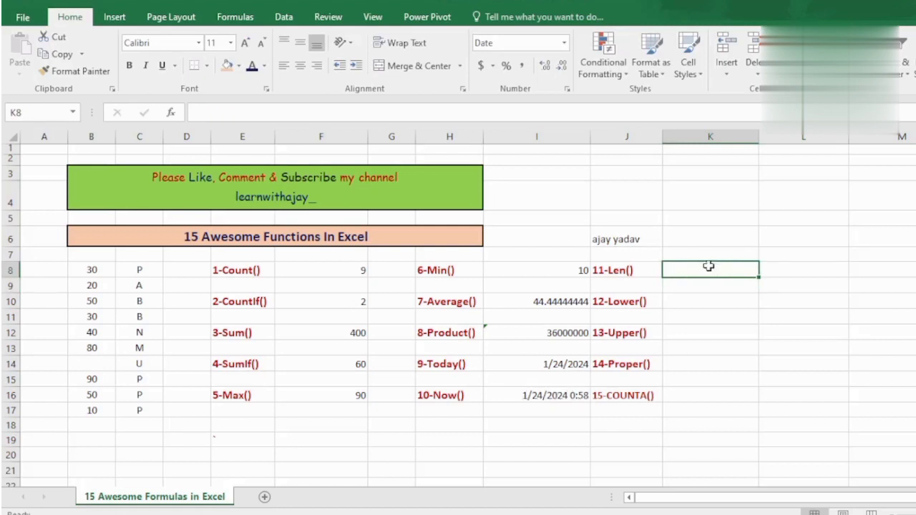
{"action": "type", "text": "=len"}
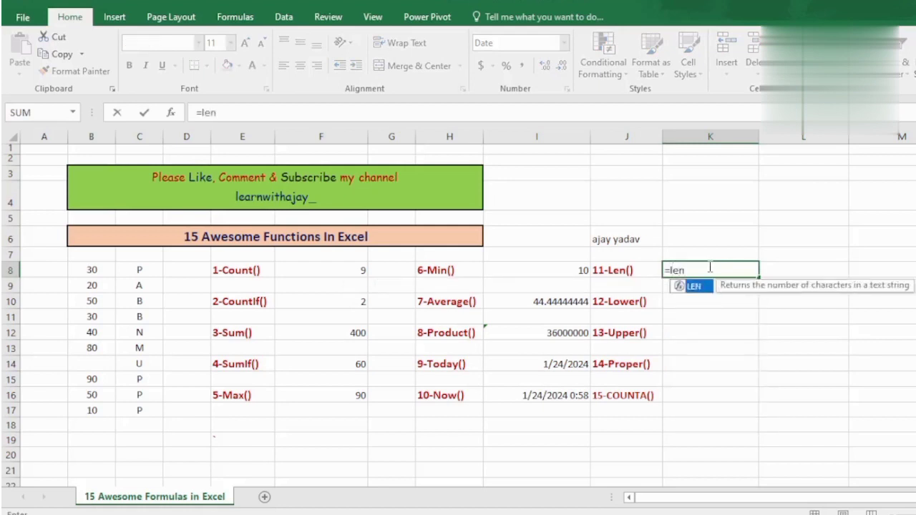
{"action": "key", "text": "Tab"}
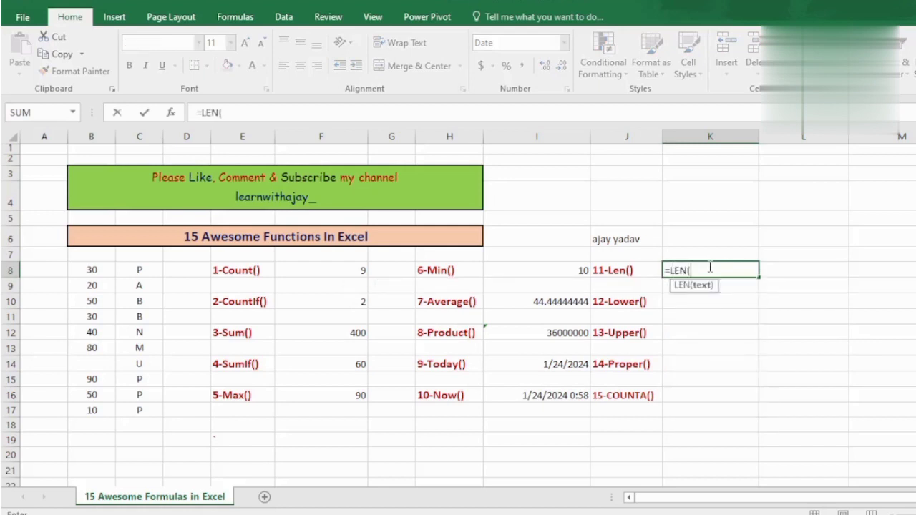
{"action": "key", "text": "Up"}
{"action": "key", "text": "Up"}
{"action": "key", "text": "Left"}
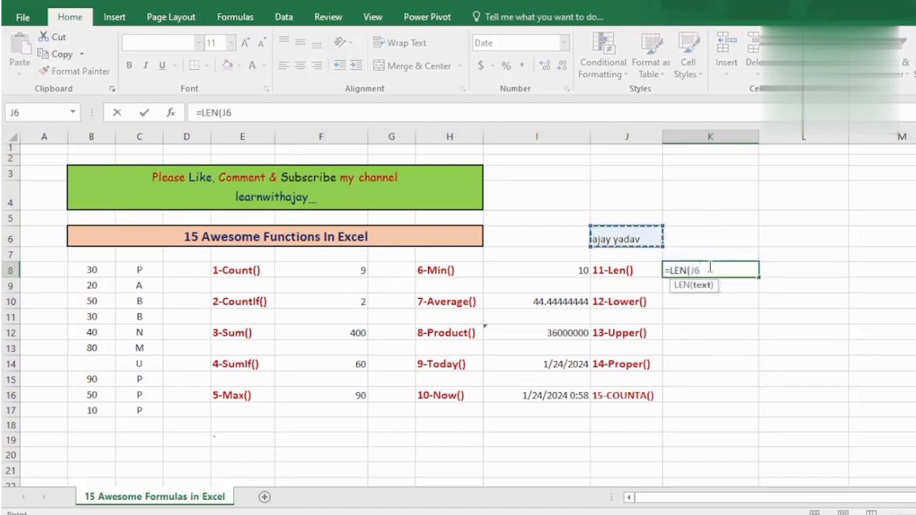
{"action": "type", "text": ")"}
{"action": "key", "text": "Return"}
{"action": "left_click", "coordinate": [708, 267]}
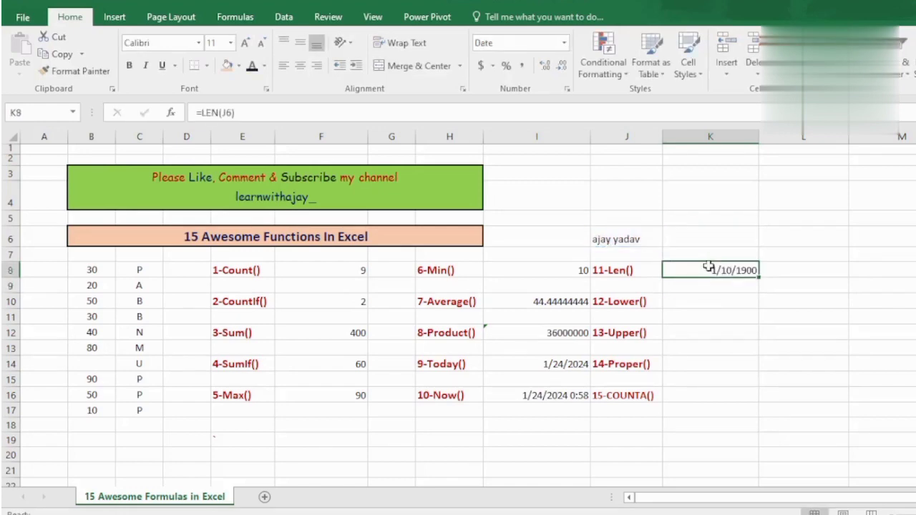
{"action": "key", "text": "Delete"}
- Shorten the sample text in cell J6 to the first name only, removing the space and last name
{"action": "double_click", "coordinate": [646, 239]}
{"action": "left_click_drag", "start_coordinate": [640, 242], "coordinate": [607, 242]}
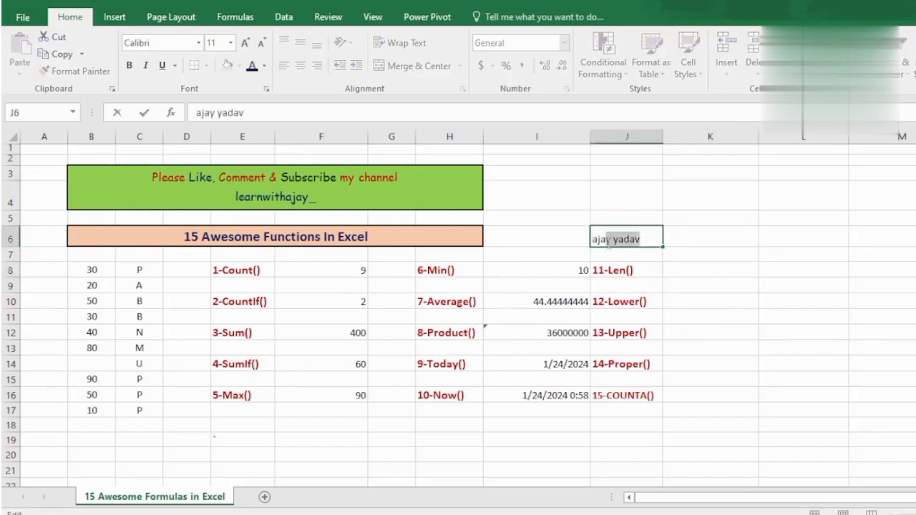
{"action": "key", "text": "shift+Right"}
{"action": "key", "text": "Delete"}
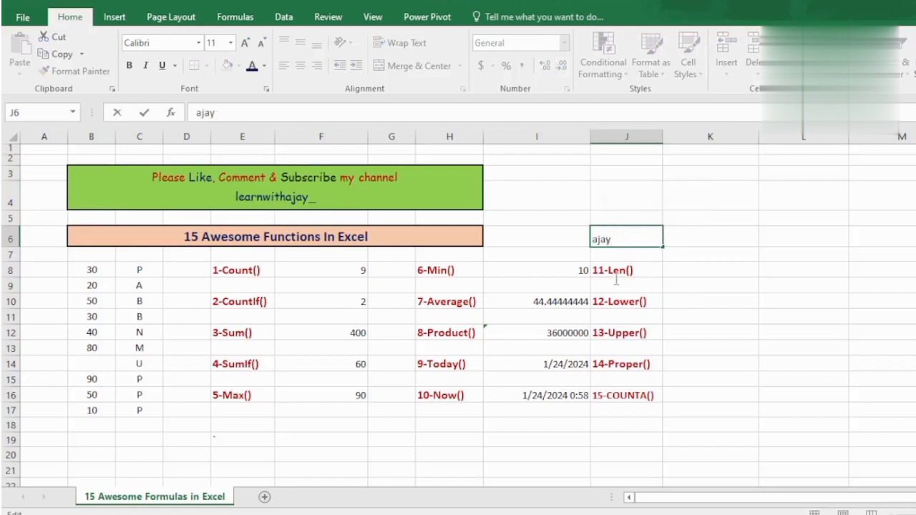
{"action": "key", "text": "Return"}
- Enter =LEN(J6) in cell K8 to count the characters of the shortened sample text, and clear the cell after reviewing it
{"action": "left_click", "coordinate": [672, 274]}
{"action": "double_click", "coordinate": [685, 269]}
{"action": "key", "text": "Return"}
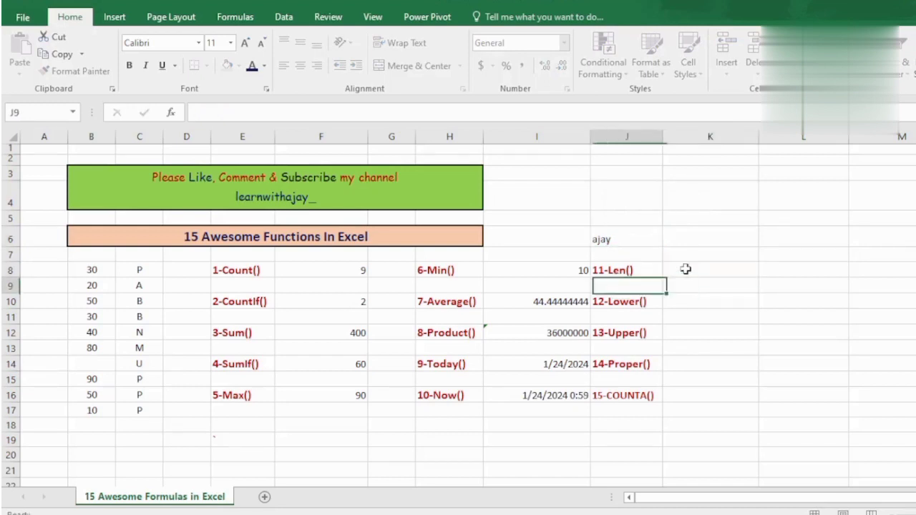
{"action": "double_click", "coordinate": [687, 269]}
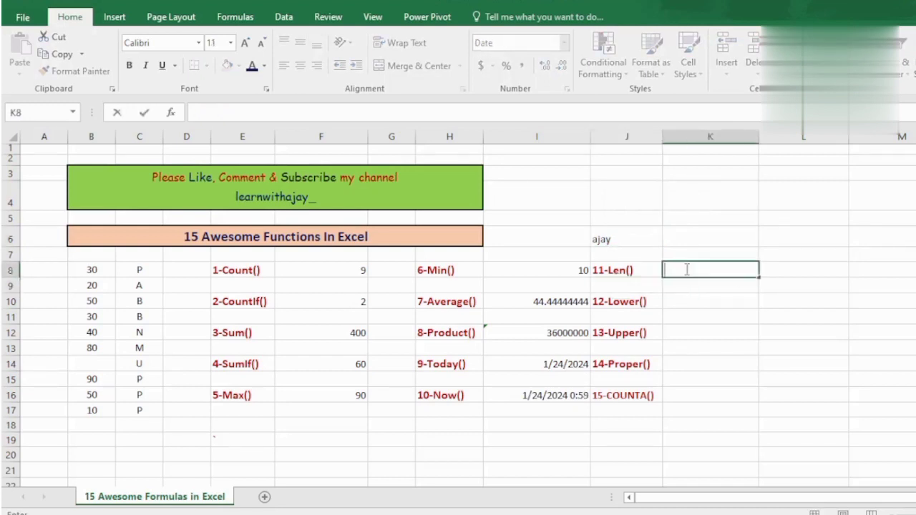
{"action": "type", "text": "=len"}
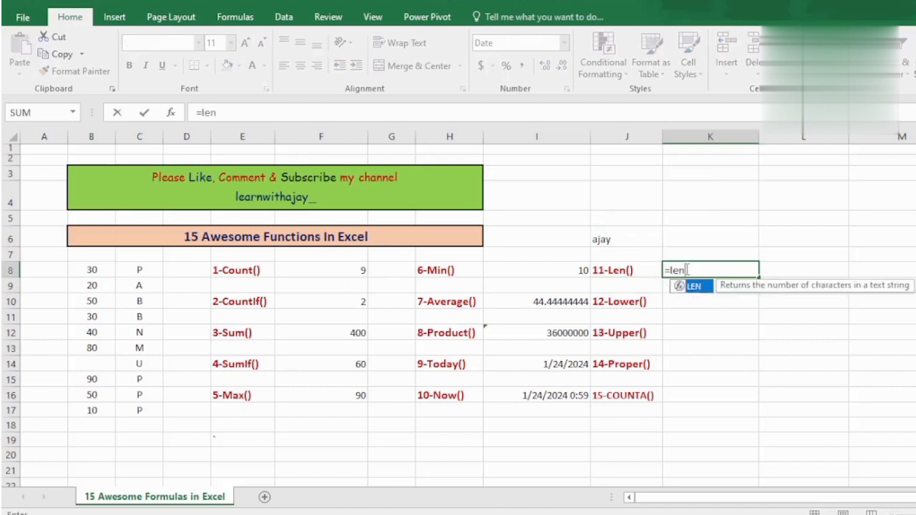
{"action": "key", "text": "Tab"}
{"action": "key", "text": "Up"}
{"action": "key", "text": "Left"}
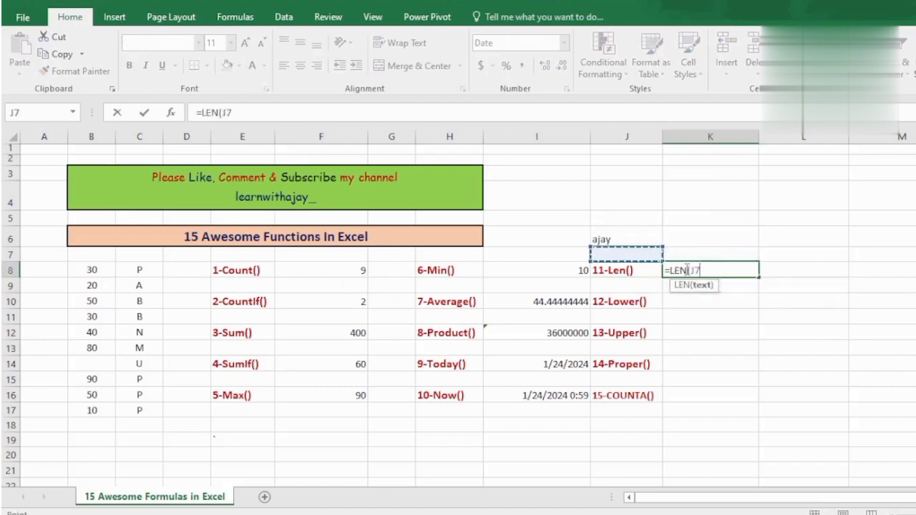
{"action": "key", "text": "Up"}
{"action": "type", "text": ")"}
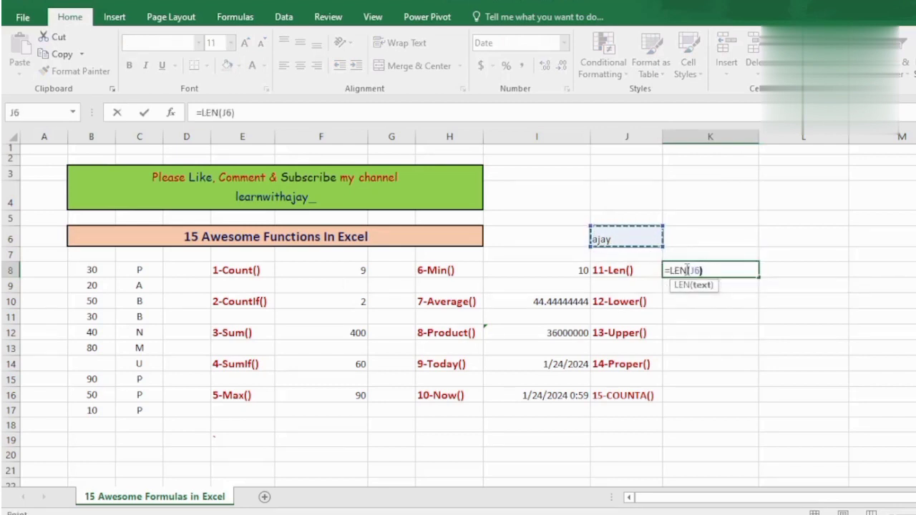
{"action": "key", "text": "Return"}
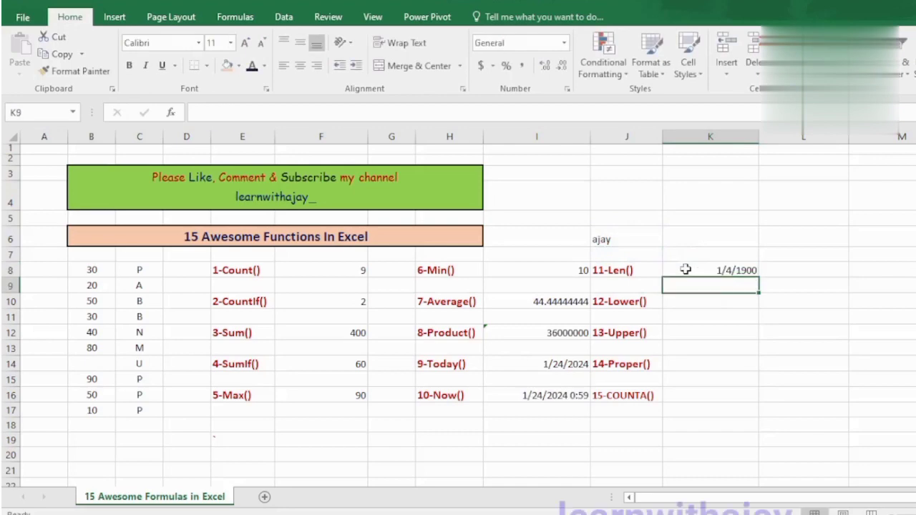
{"action": "left_click", "coordinate": [686, 269]}
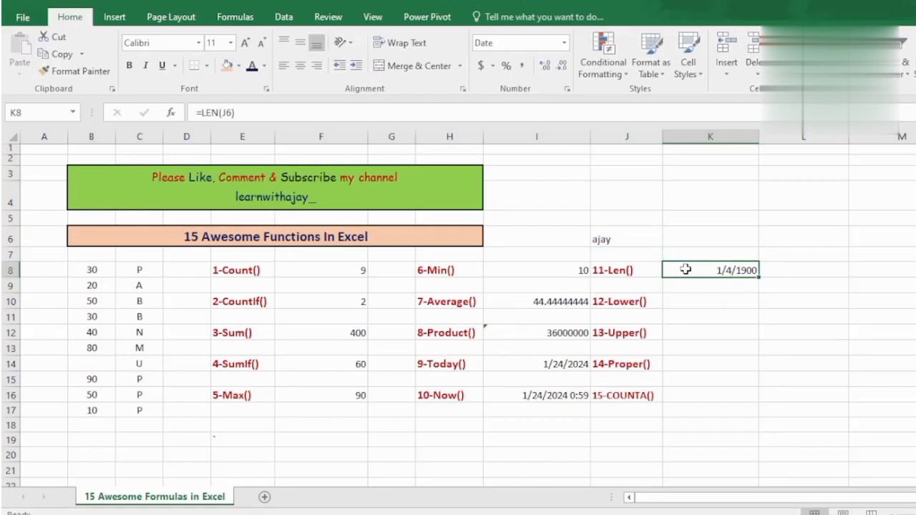
{"action": "key", "text": "Delete"}
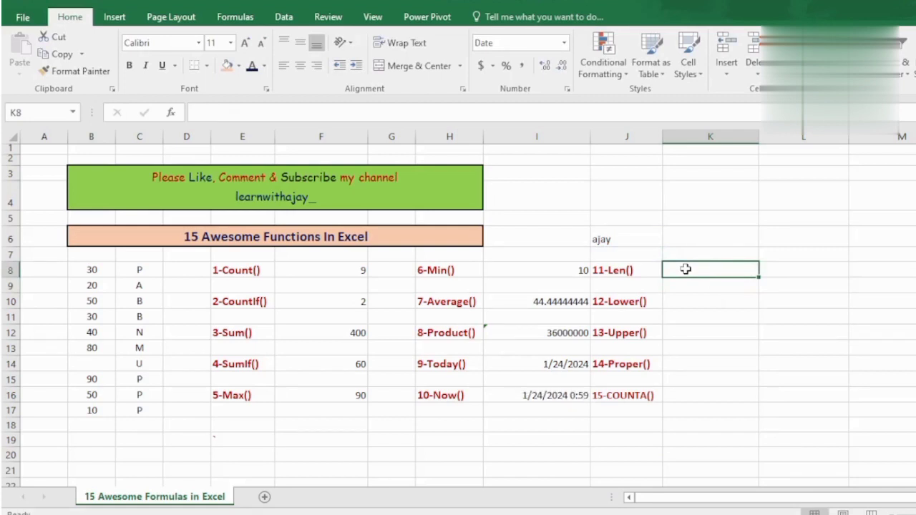
- Clear the example formulas in cells I8 to I16 beside the labels 6-Min() to 10-Now()
{"action": "key", "text": "Down"}
{"action": "key", "text": "Down"}
{"action": "key", "text": "Down"}
{"action": "key", "text": "Down"}
{"action": "key", "text": "Down"}
{"action": "key", "text": "Down"}
{"action": "key", "text": "Down"}
{"action": "key", "text": "Down"}
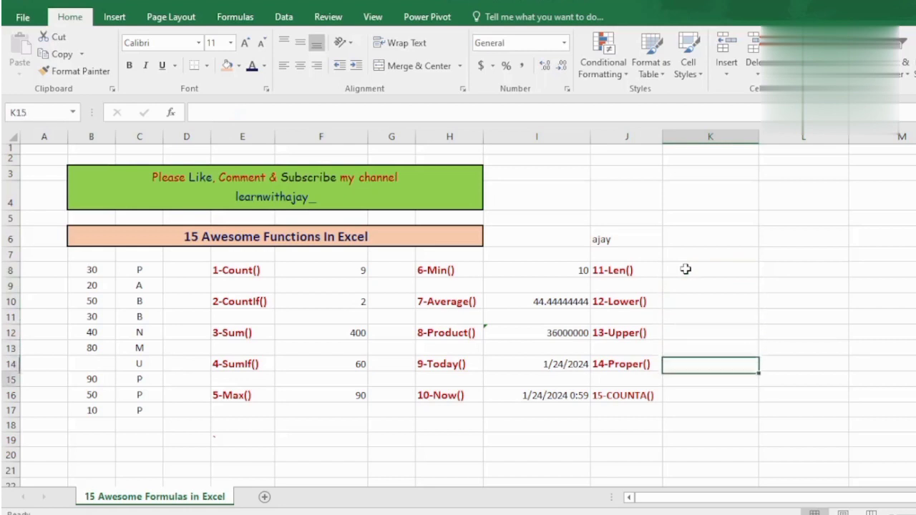
{"action": "key", "text": "Left"}
{"action": "key", "text": "Left"}
{"action": "key", "text": "shift+Up"}
{"action": "key", "text": "shift+Up"}
{"action": "key", "text": "shift+Up"}
{"action": "key", "text": "shift+Up"}
{"action": "key", "text": "shift+Up"}
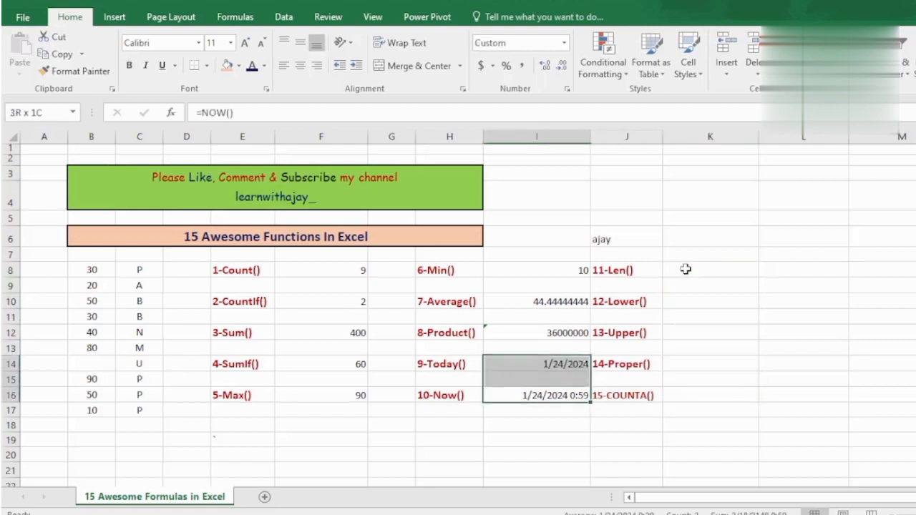
{"action": "key", "text": "shift+Up"}
{"action": "key", "text": "Delete"}
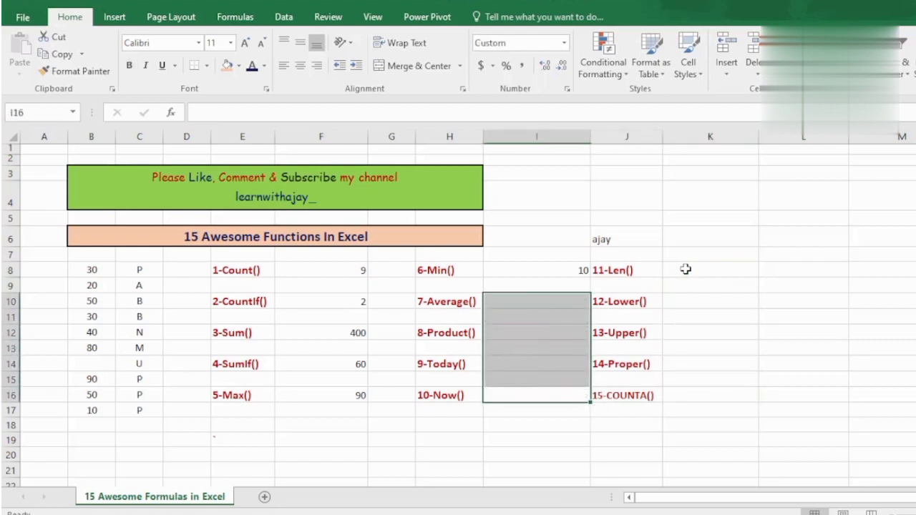
{"action": "left_click", "coordinate": [562, 270]}
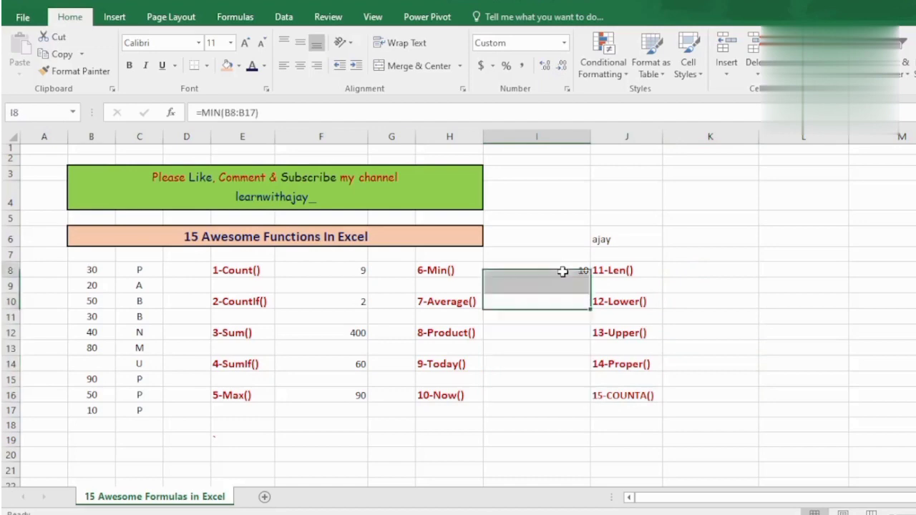
{"action": "key", "text": "Delete"}
- Demonstrate the LEN function once more with =LEN(J6) in cell K8 and delete the formula
{"action": "left_click", "coordinate": [710, 276]}
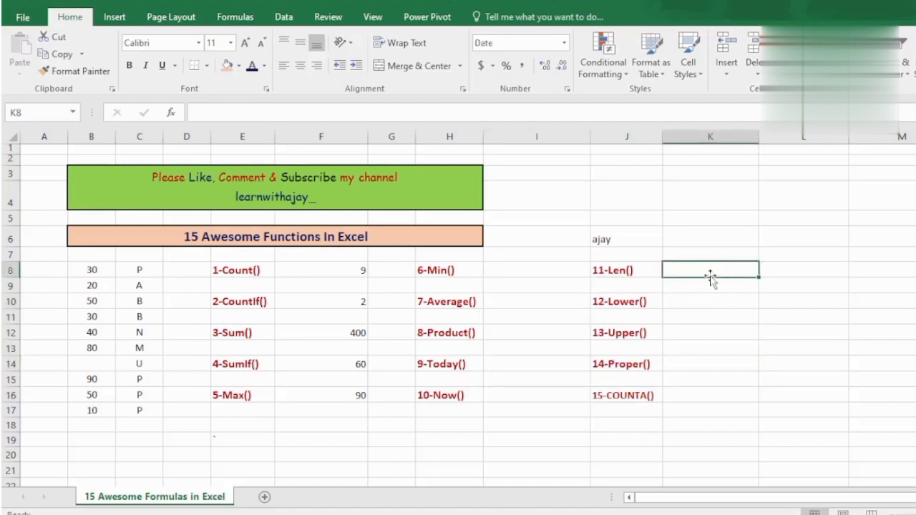
{"action": "type", "text": "=len"}
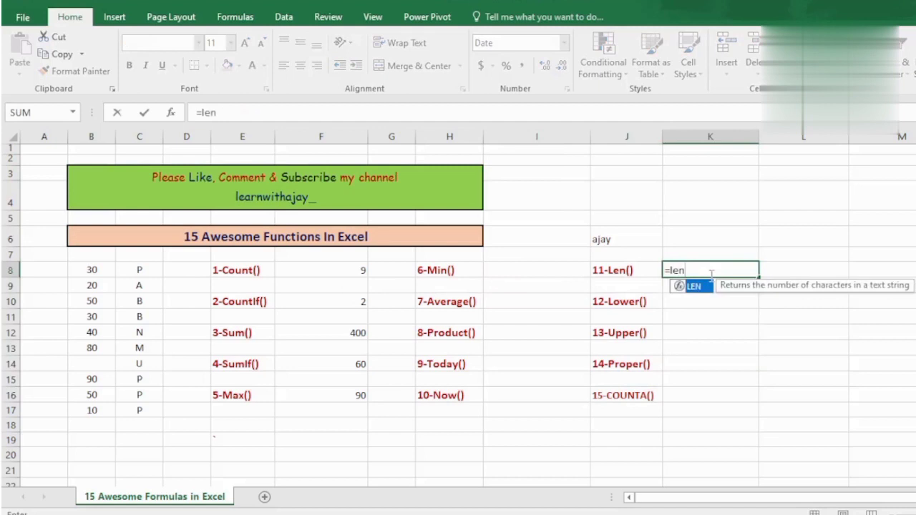
{"action": "key", "text": "Tab"}
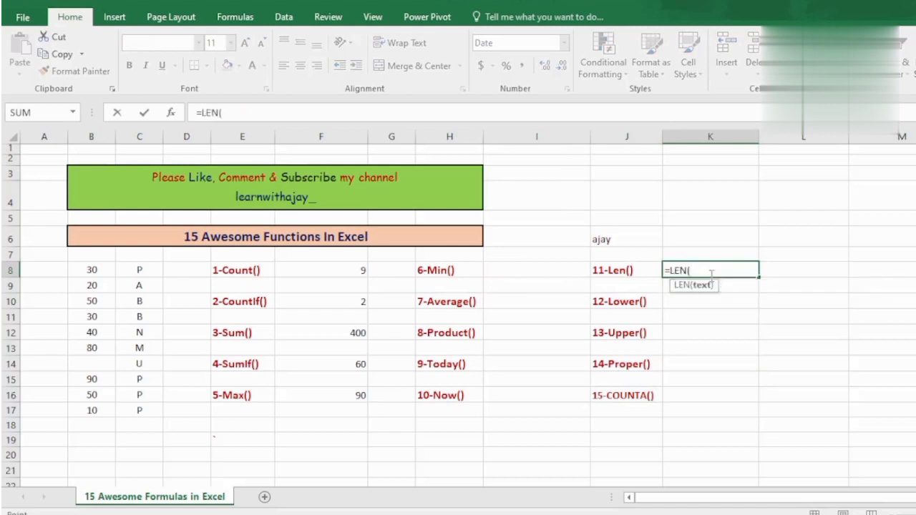
{"action": "key", "text": "Up"}
{"action": "key", "text": "Up"}
{"action": "key", "text": "Left"}
{"action": "type", "text": ")"}
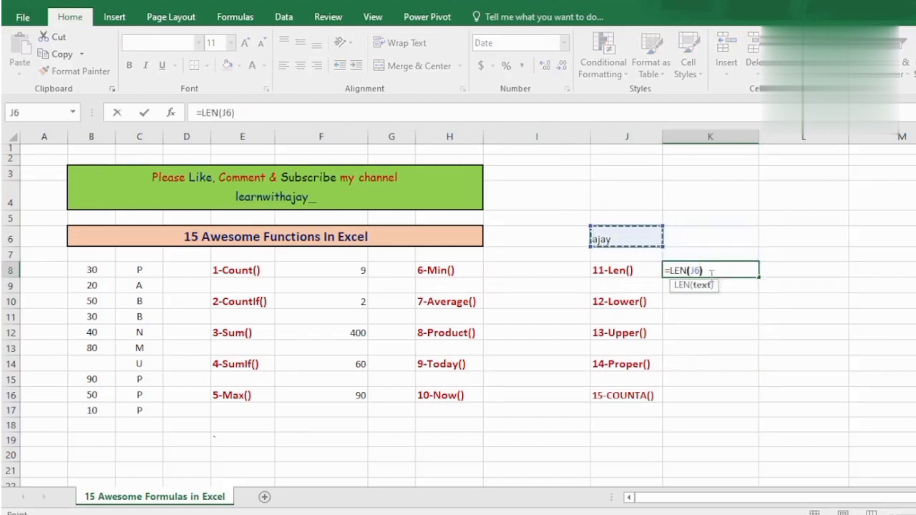
{"action": "key", "text": "Return"}
{"action": "left_click", "coordinate": [710, 278]}
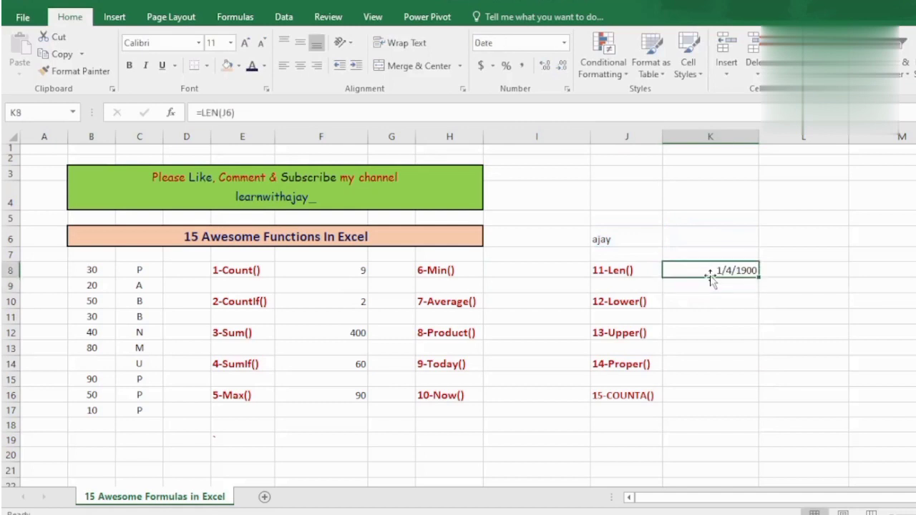
{"action": "key", "text": "Delete"}
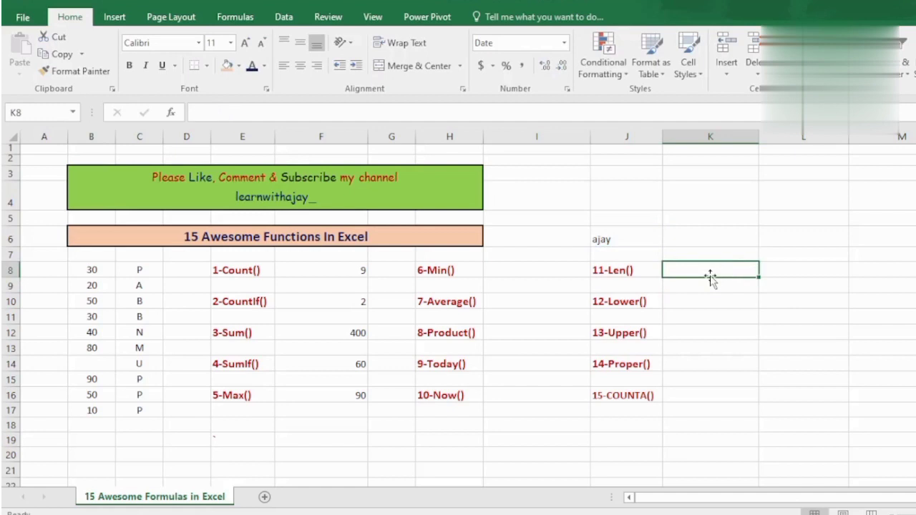
- Enter the formula =LOWER(J6) in cell K10 beside the 12-Lower() label and select the cell again
{"action": "key", "text": "Down"}
{"action": "key", "text": "Down"}
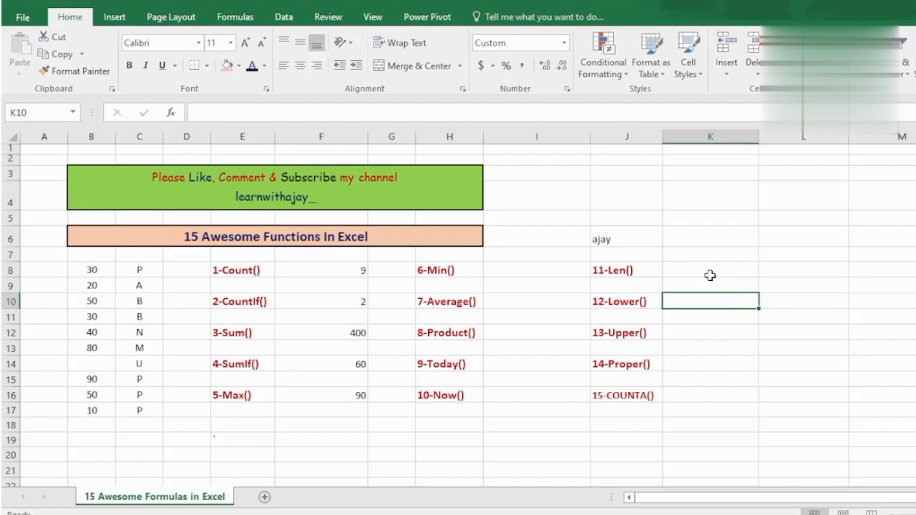
{"action": "type", "text": "=low"}
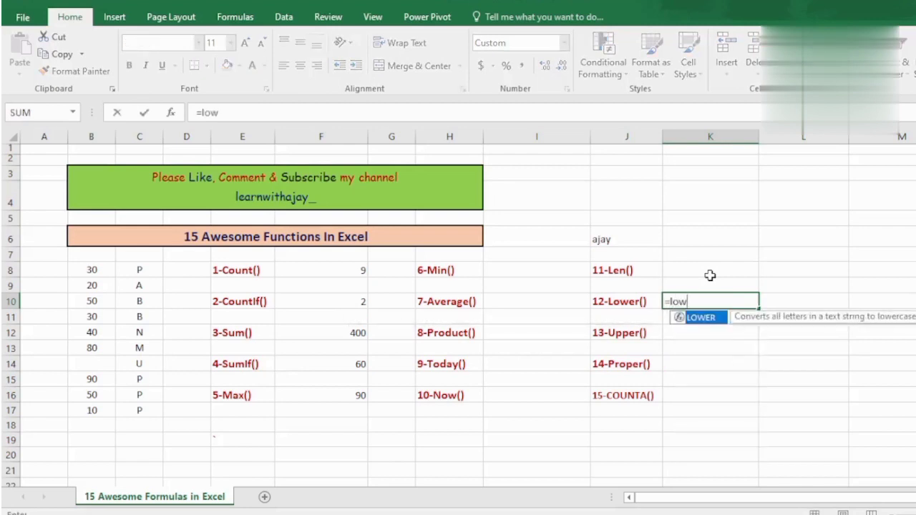
{"action": "type", "text": "er"}
{"action": "key", "text": "Tab"}
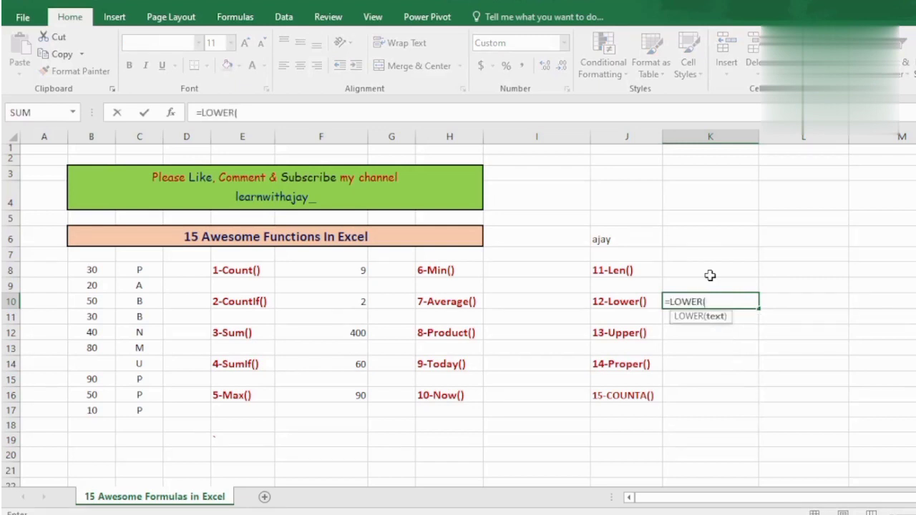
{"action": "left_click", "coordinate": [710, 278]}
{"action": "key", "text": "Up"}
{"action": "key", "text": "Up"}
{"action": "key", "text": "Up"}
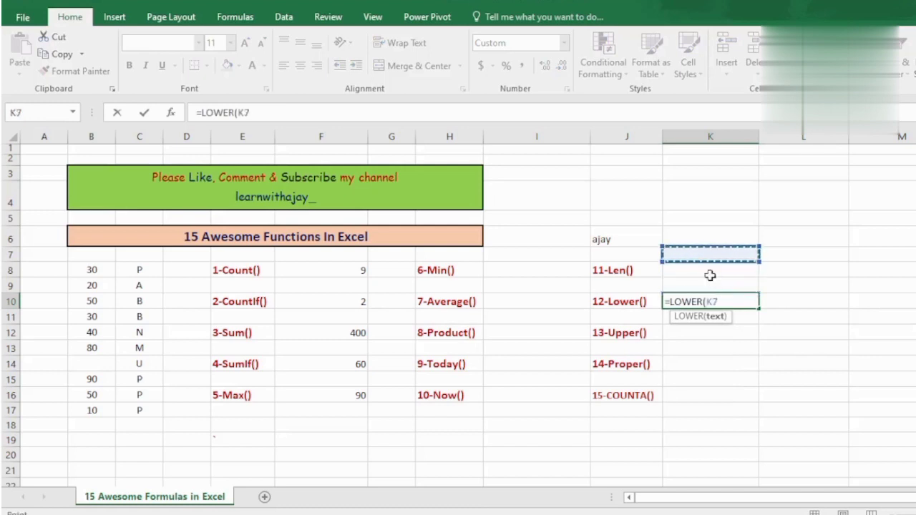
{"action": "key", "text": "Left"}
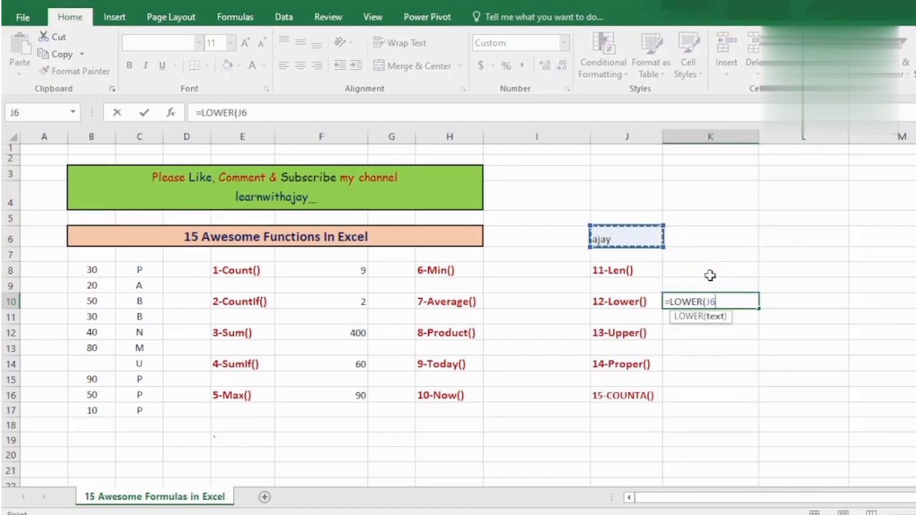
{"action": "key", "text": "Return"}
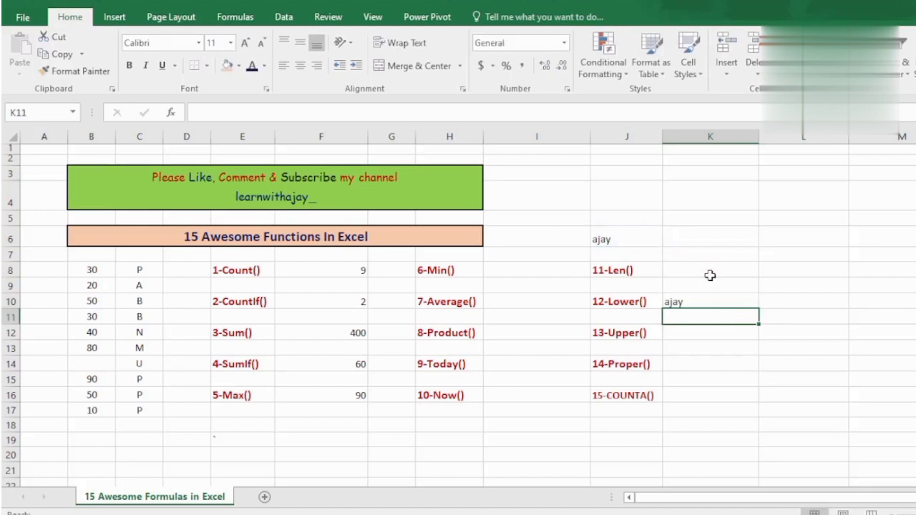
{"action": "key", "text": "Up"}
- Enter the formula =UPPER(J6) in cell K12 beside the 13-Upper() label
{"action": "key", "text": "Down"}
{"action": "key", "text": "Down"}
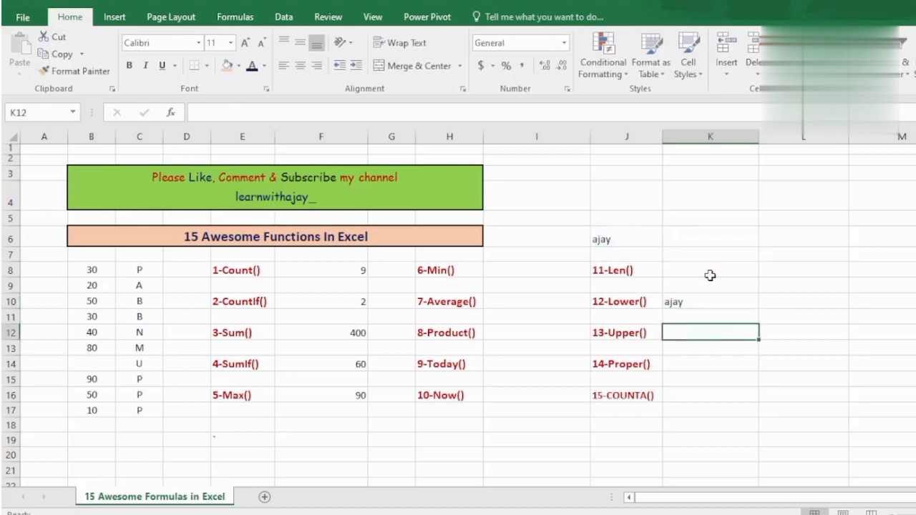
{"action": "type", "text": "=up"}
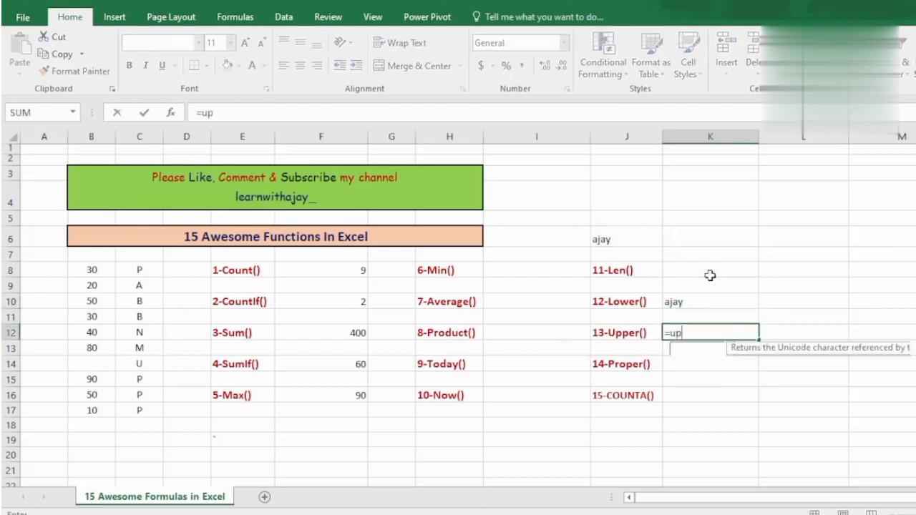
{"action": "key", "text": "Tab"}
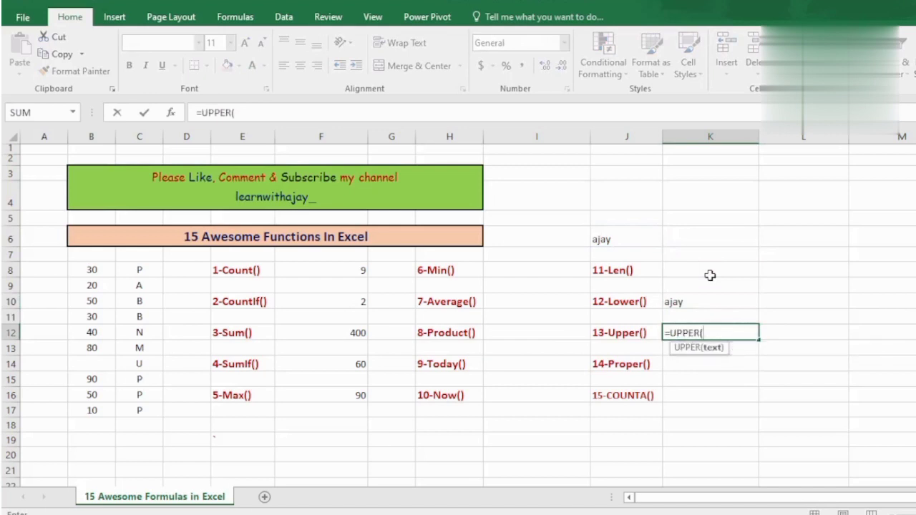
{"action": "key", "text": "Up"}
{"action": "key", "text": "Up"}
{"action": "key", "text": "Up"}
{"action": "key", "text": "Up"}
{"action": "key", "text": "Up"}
{"action": "key", "text": "Up"}
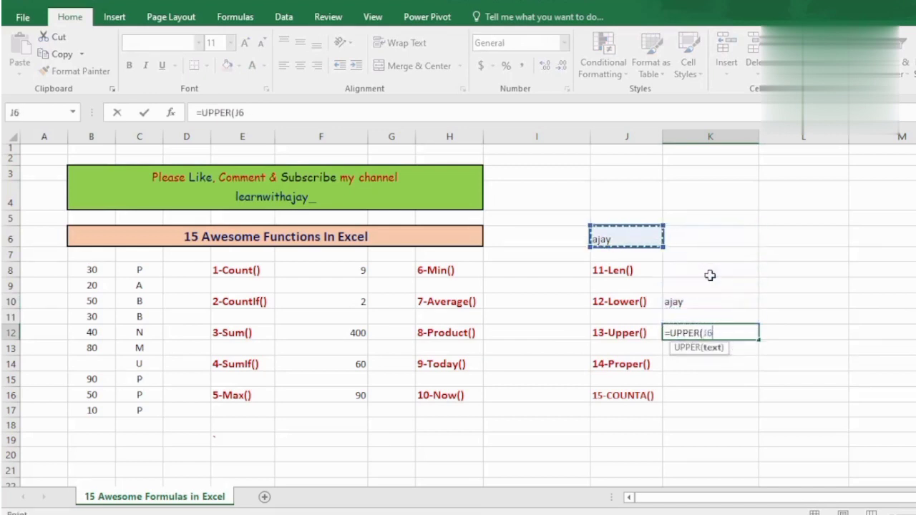
{"action": "key", "text": "Left"}
{"action": "type", "text": ")"}
{"action": "key", "text": "Return"}
{"action": "key", "text": "Up"}
{"action": "key", "text": "Up"}
{"action": "key", "text": "Up"}
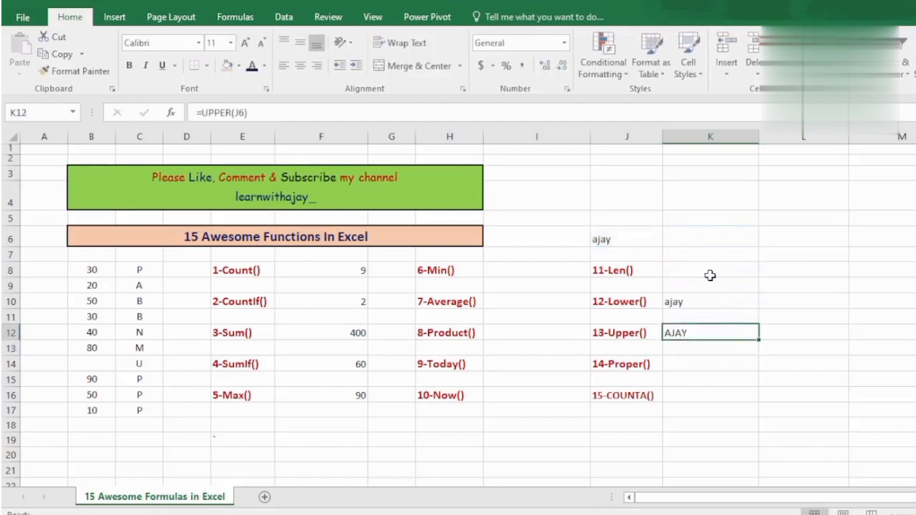
{"action": "key", "text": "Down"}
{"action": "key", "text": "Down"}
- Extend the sample text in cell J6 to a full name by adding a lowercase surname after the first name
{"action": "left_click", "coordinate": [633, 239]}
{"action": "double_click", "coordinate": [636, 238]}
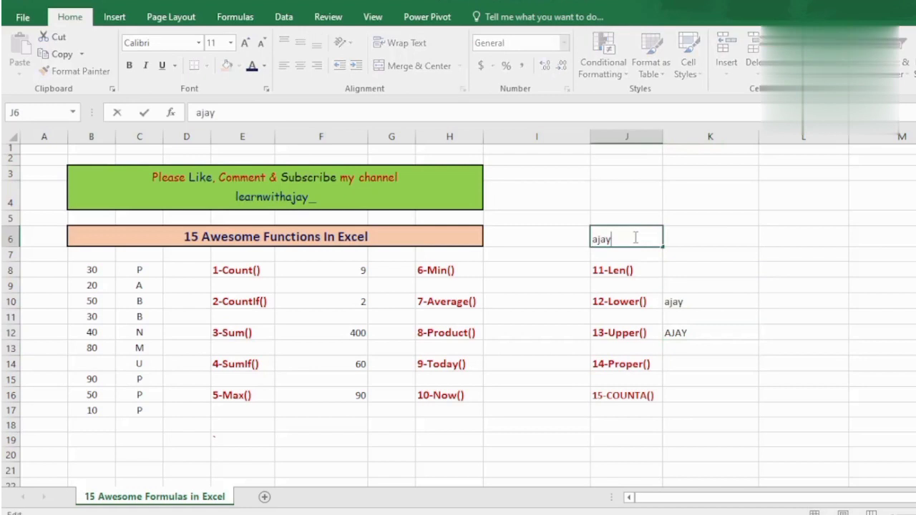
{"action": "type", "text": "ydav"}
{"action": "key", "text": "BackSpace"}
{"action": "key", "text": "BackSpace"}
{"action": "key", "text": "BackSpace"}
{"action": "type", "text": "adav"}
- Enter the formula =PROPER(J6) in cell K14 beside the 14-Proper() label and select the cell again
{"action": "left_click", "coordinate": [683, 363]}
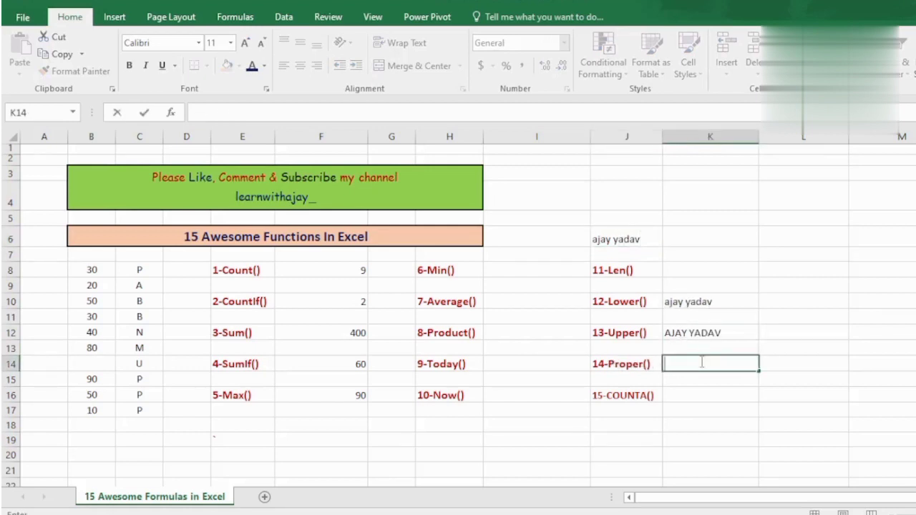
{"action": "type", "text": "=proper"}
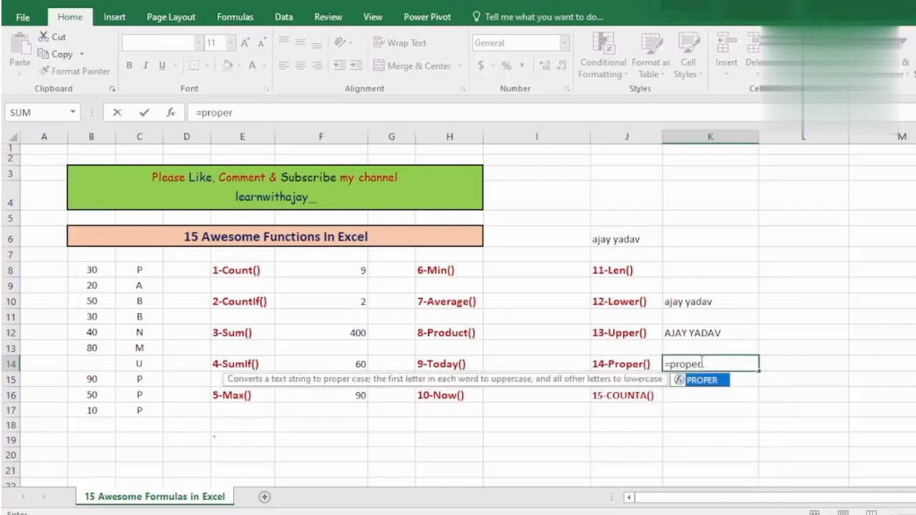
{"action": "key", "text": "Tab"}
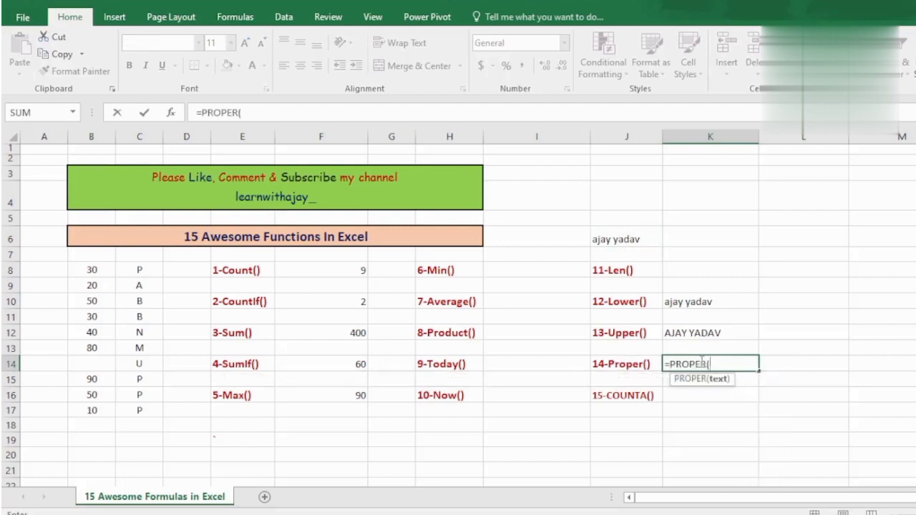
{"action": "key", "text": "Up"}
{"action": "key", "text": "Up"}
{"action": "key", "text": "Up"}
{"action": "key", "text": "Up"}
{"action": "key", "text": "Up"}
{"action": "key", "text": "Up"}
{"action": "key", "text": "Up"}
{"action": "key", "text": "Up"}
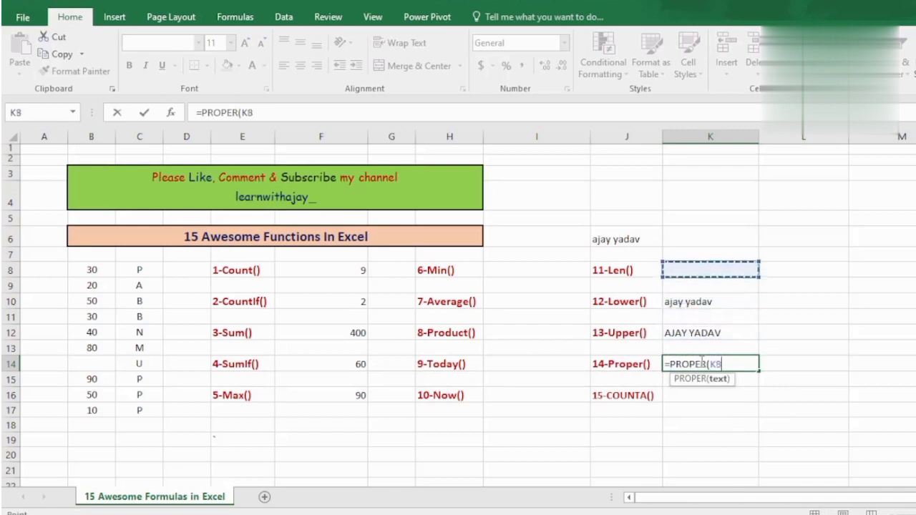
{"action": "key", "text": "Left"}
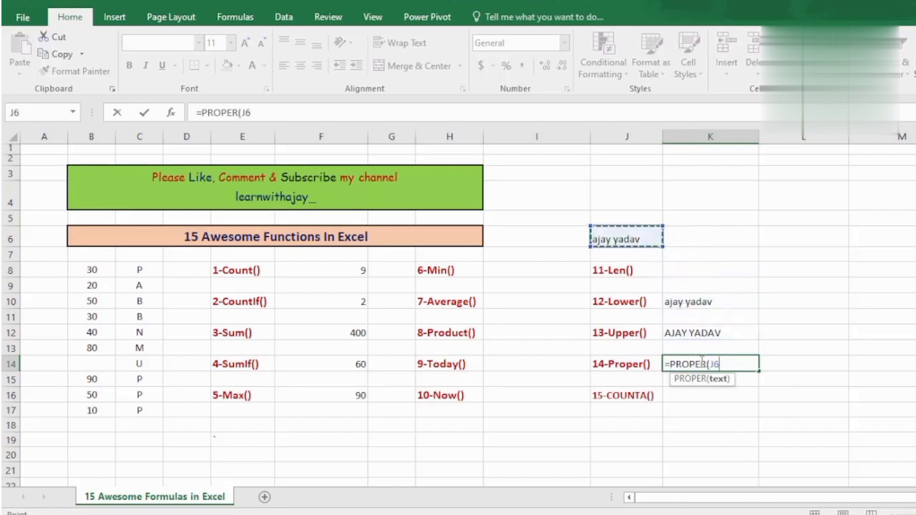
{"action": "type", "text": ")"}
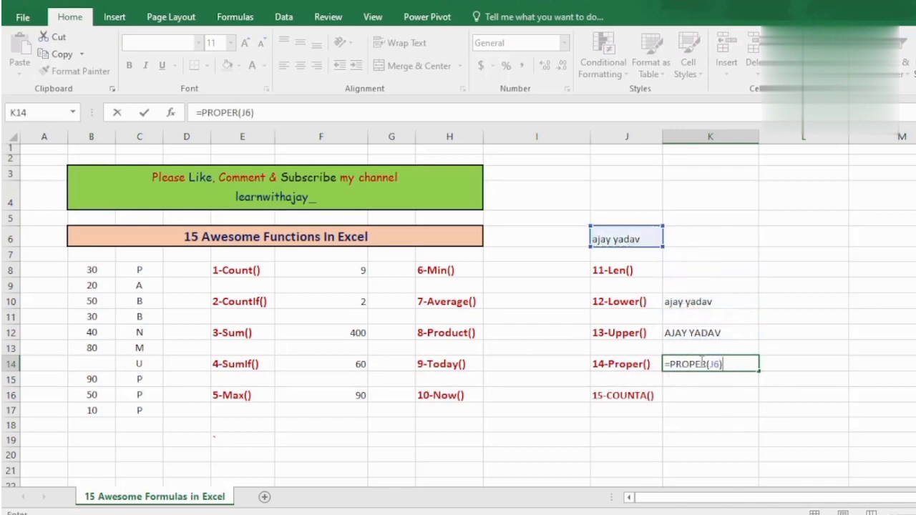
{"action": "key", "text": "Return"}
{"action": "left_click", "coordinate": [701, 362]}
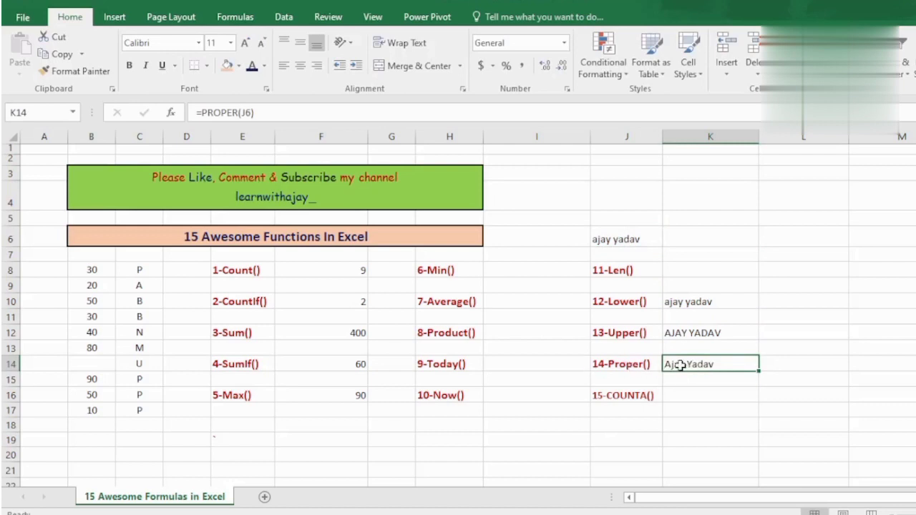
- Enter the formula =COUNTA(B8:B17) in cell K16 beside the 15-COUNTA() label
{"action": "double_click", "coordinate": [680, 390]}
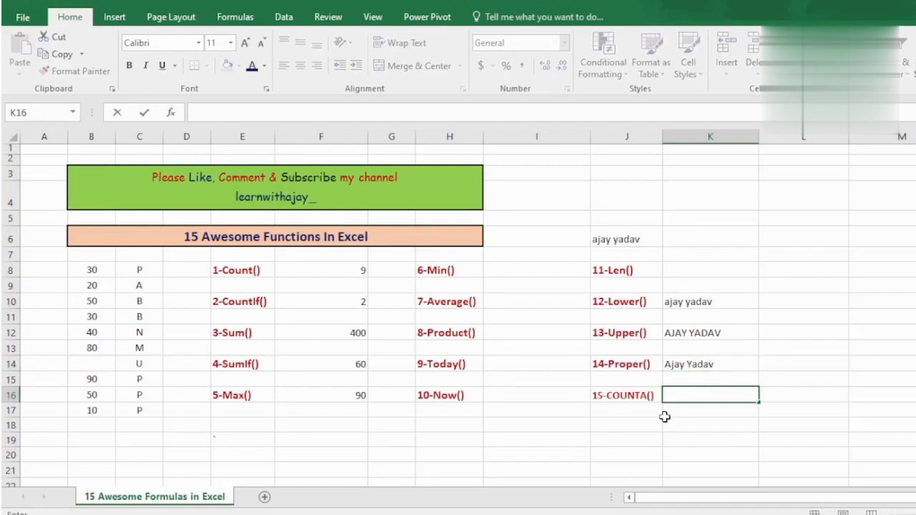
{"action": "type", "text": "="}
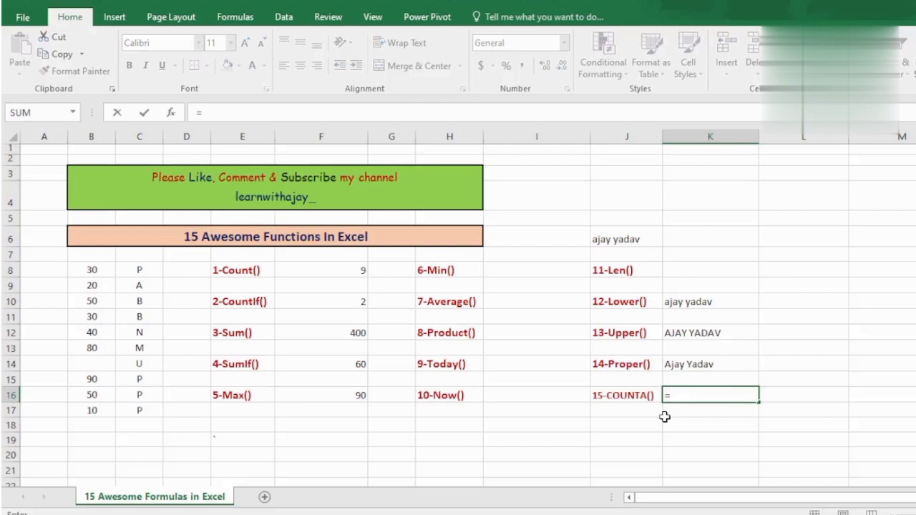
{"action": "type", "text": "count"}
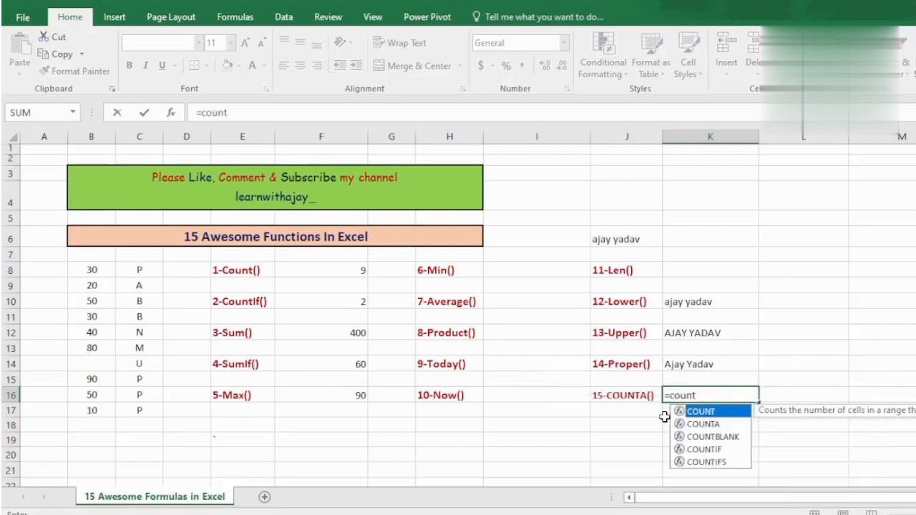
{"action": "type", "text": "A"}
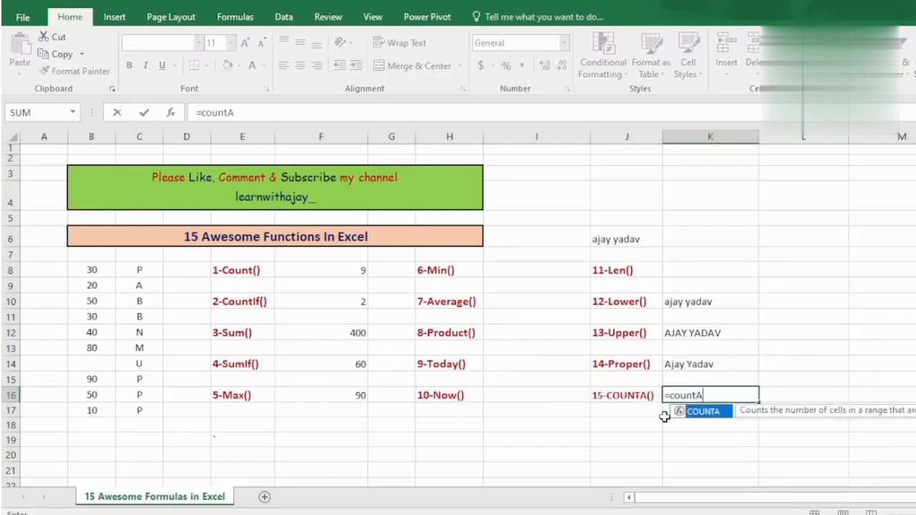
{"action": "key", "text": "Tab"}
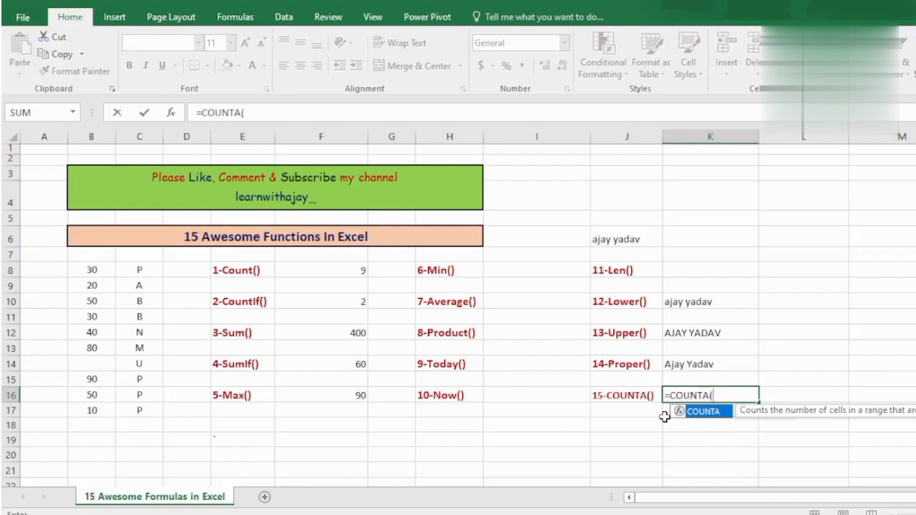
{"action": "key", "text": "Left"}
{"action": "key", "text": "Left"}
{"action": "key", "text": "Left"}
{"action": "key", "text": "Left"}
{"action": "key", "text": "Left"}
{"action": "key", "text": "Left"}
{"action": "key", "text": "Left"}
{"action": "key", "text": "Left"}
{"action": "key", "text": "Left"}
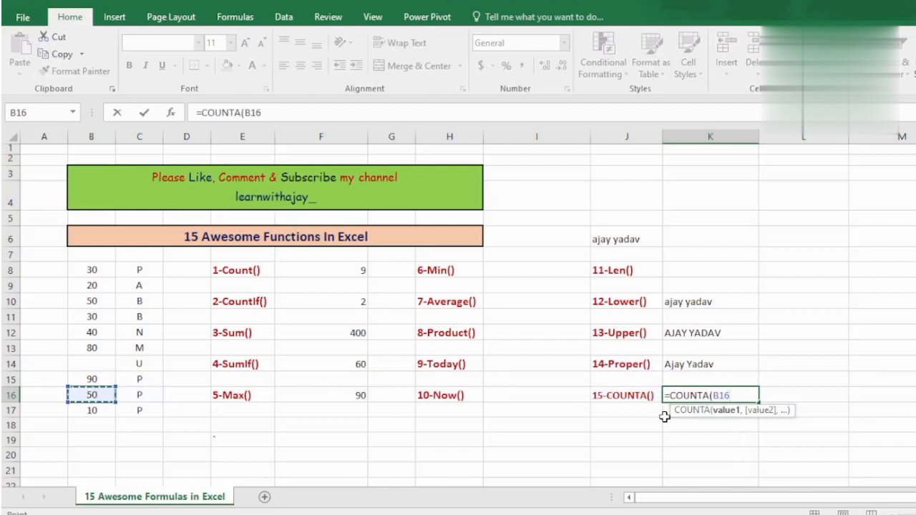
{"action": "key", "text": "Up"}
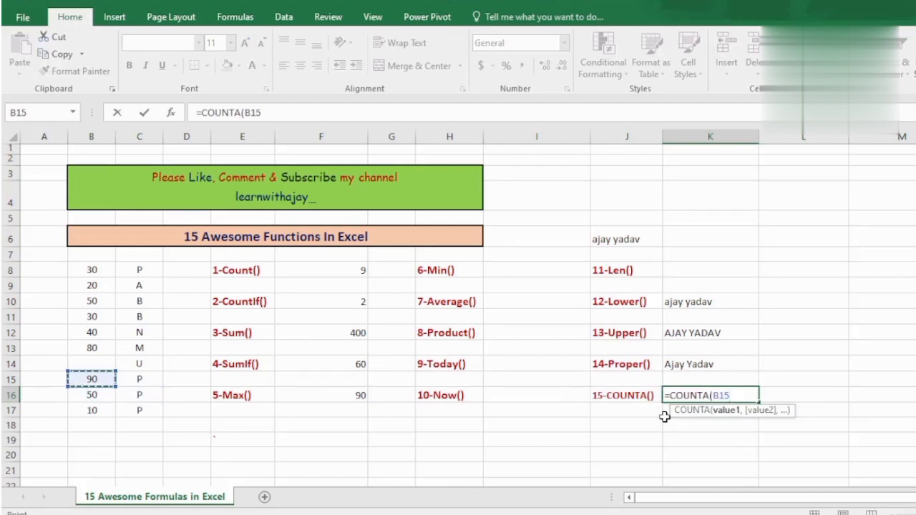
{"action": "key", "text": "Down"}
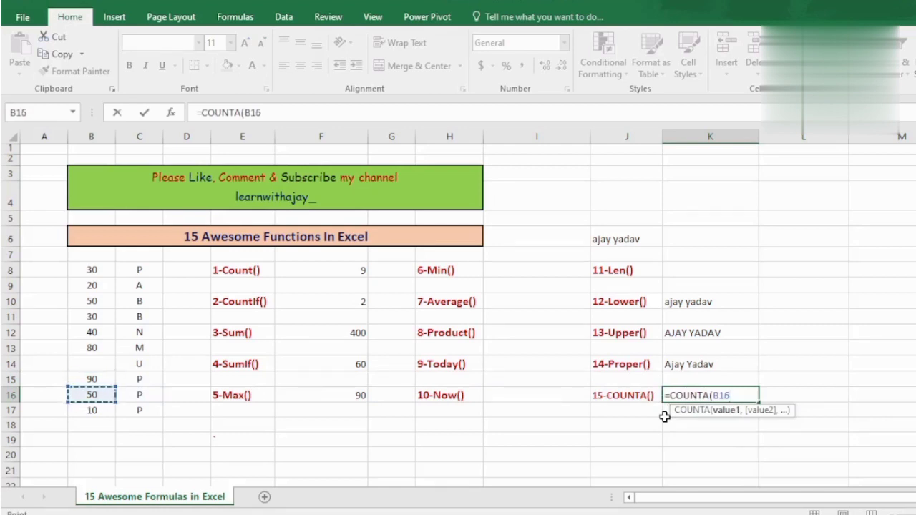
{"action": "key", "text": "Up"}
{"action": "key", "text": "Up"}
{"action": "key", "text": "Up"}
{"action": "key", "text": "Up"}
{"action": "key", "text": "Up"}
{"action": "key", "text": "Up"}
{"action": "key", "text": "Up"}
{"action": "key", "text": "Up"}
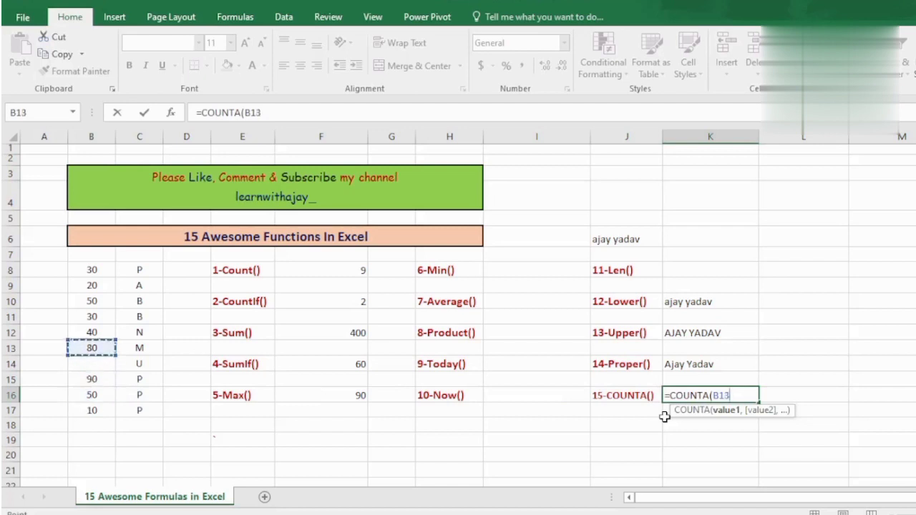
{"action": "key", "text": "shift+Down"}
{"action": "key", "text": "shift+Down"}
{"action": "key", "text": "shift+Down"}
{"action": "key", "text": "shift+Down"}
{"action": "key", "text": "shift+Down"}
{"action": "key", "text": "shift+Down"}
{"action": "key", "text": "shift+Down"}
{"action": "key", "text": "shift+Down"}
{"action": "key", "text": "shift+Down"}
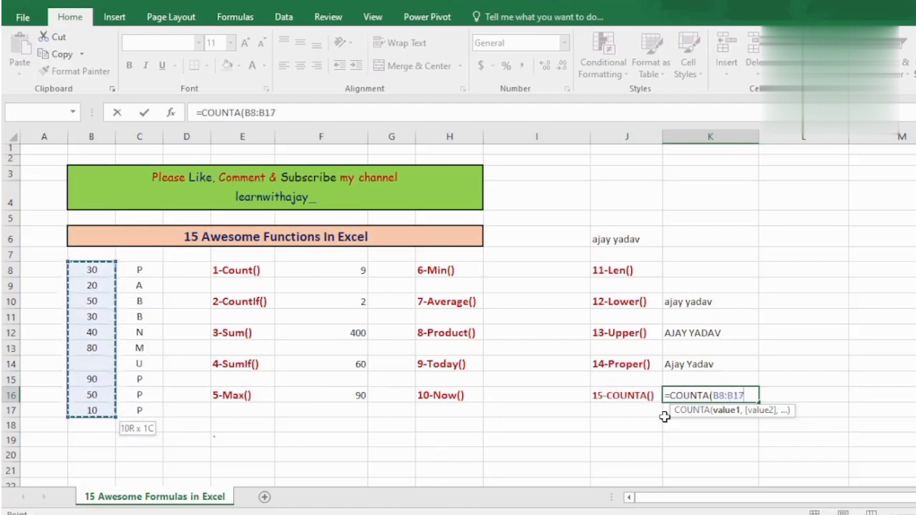
{"action": "type", "text": ")"}
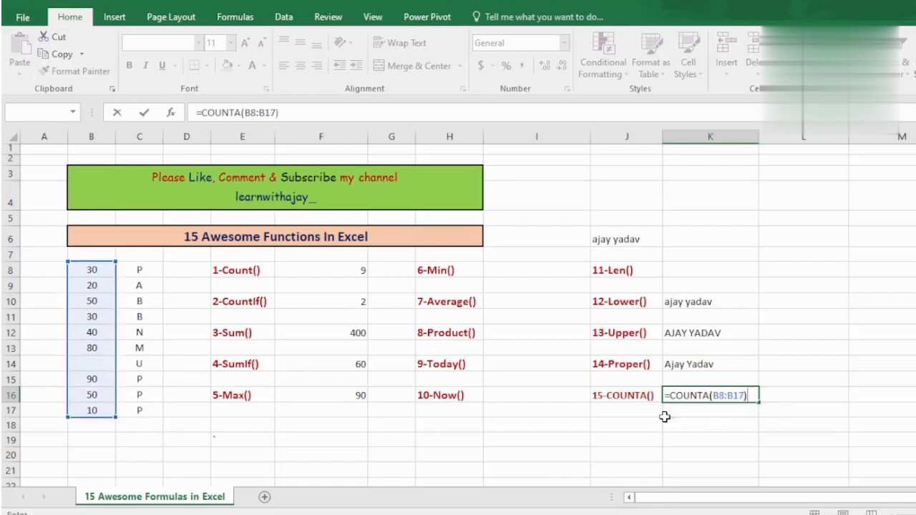
{"action": "key", "text": "Return"}
{"action": "key", "text": "Up"}
- Enter the letter A in the empty cell B14 and compare the COUNTA result in K16 with the COUNT result in F8
{"action": "key", "text": "Left"}
{"action": "key", "text": "Left"}
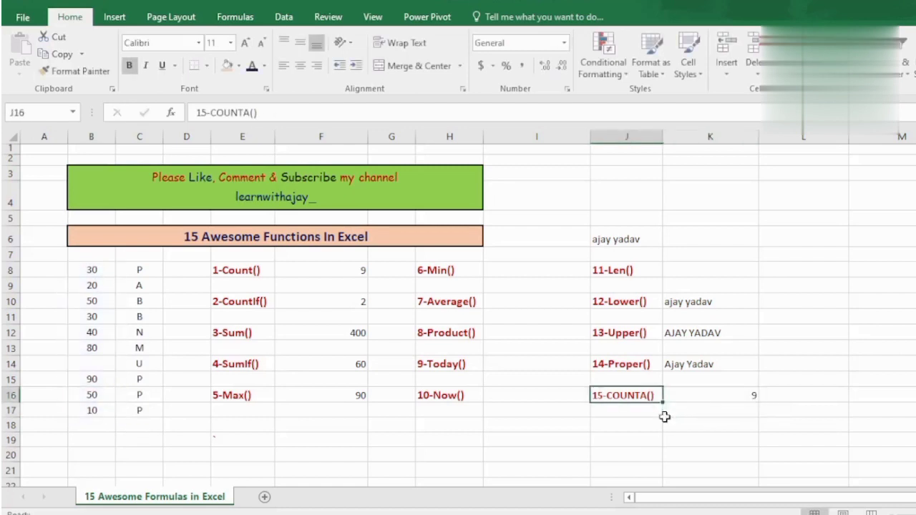
{"action": "key", "text": "Home"}
{"action": "key", "text": "Right"}
{"action": "key", "text": "Up"}
{"action": "key", "text": "Up"}
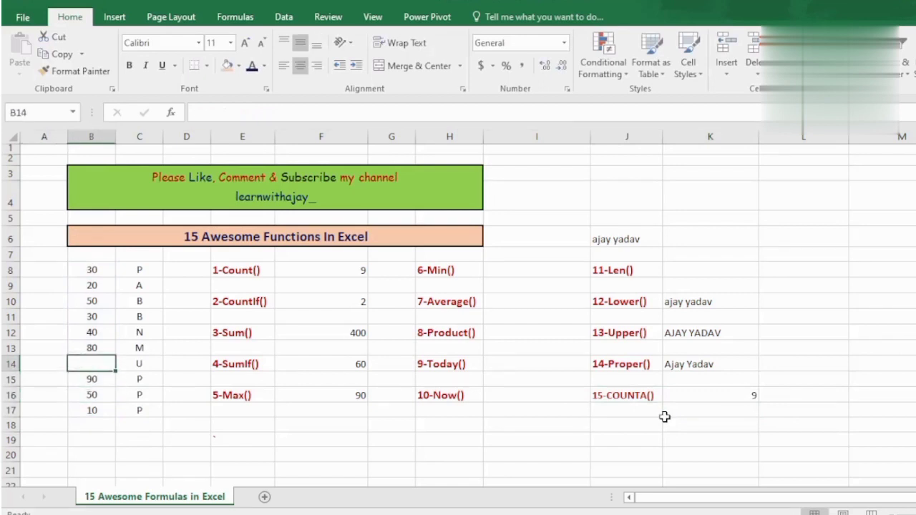
{"action": "type", "text": "A"}
{"action": "key", "text": "Tab"}
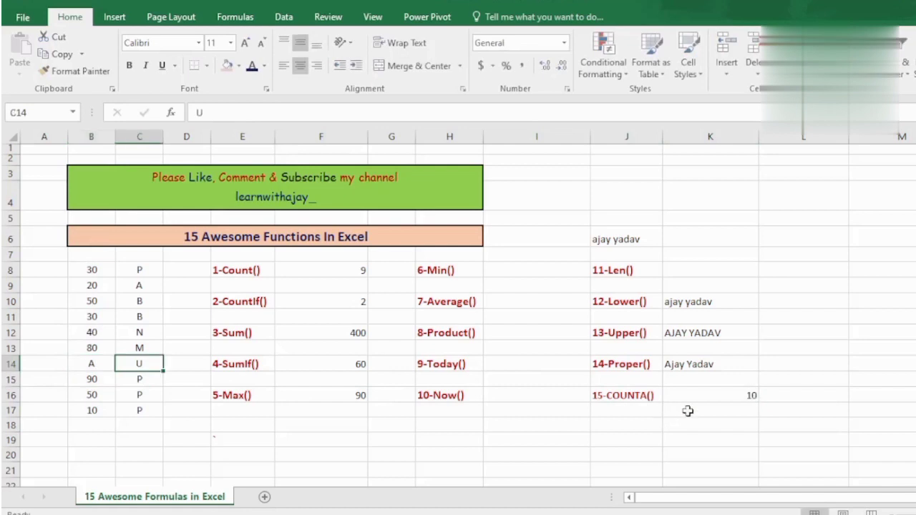
{"action": "left_click", "coordinate": [717, 398]}
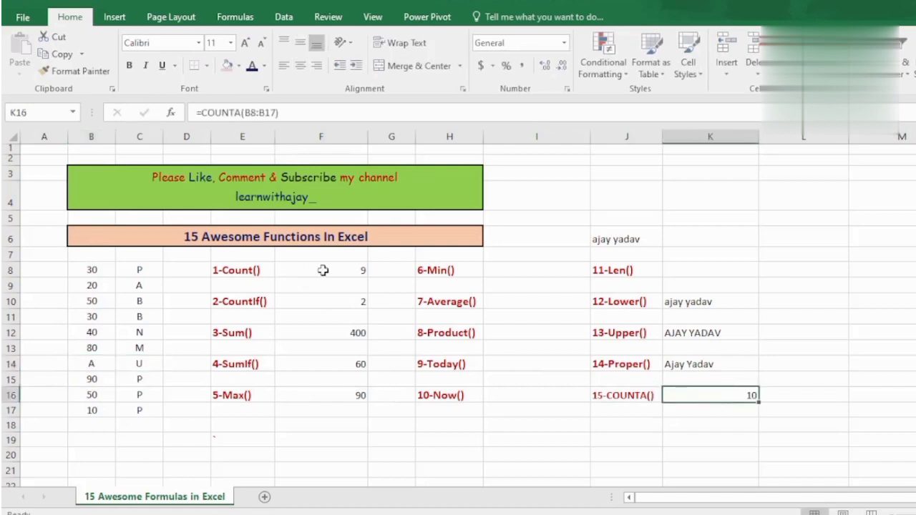
{"action": "left_click", "coordinate": [349, 266], "text": "ctrl"}
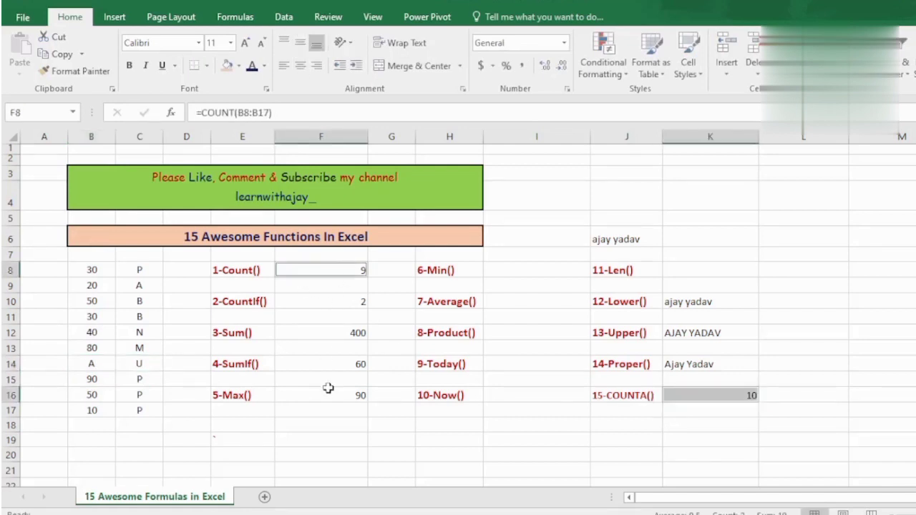
- Clear the number in cell B12 to test both counting formulas, and undo the deletion
{"action": "left_click", "coordinate": [96, 329]}
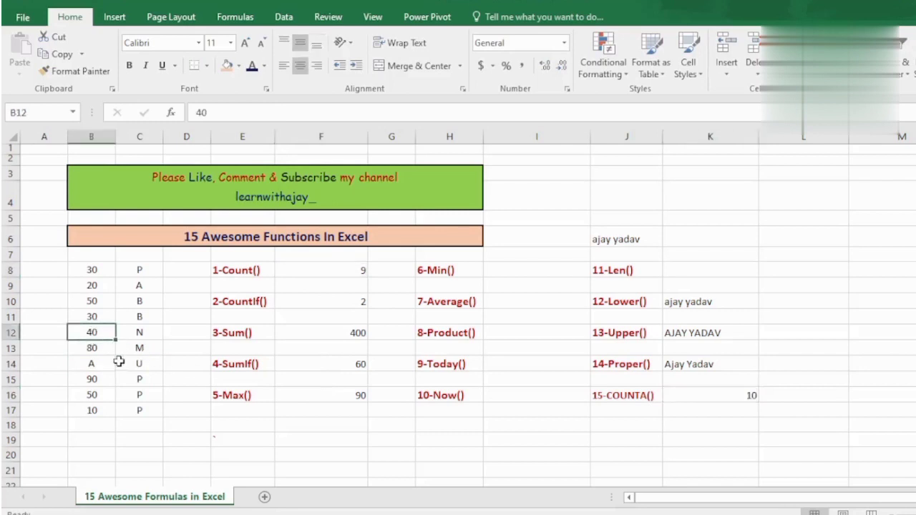
{"action": "key", "text": "Delete"}
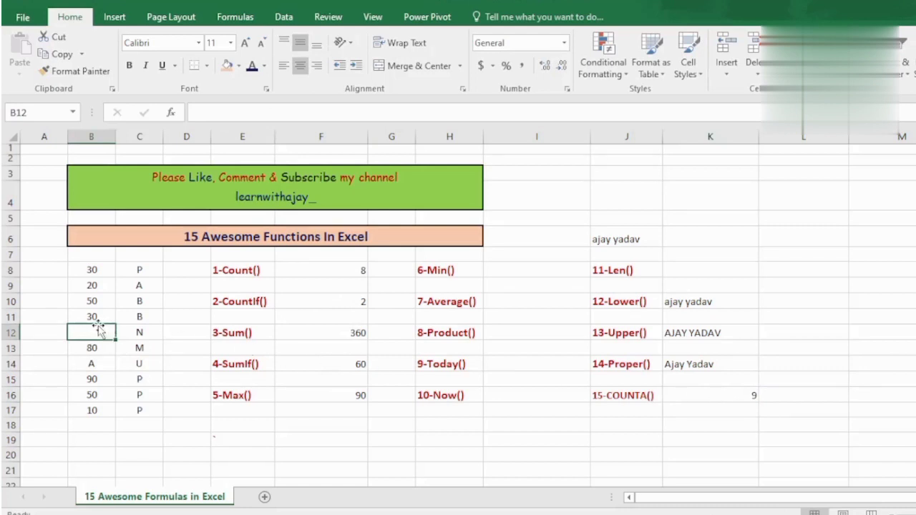
{"action": "key", "text": "ctrl+z"}
- Review the 1-Count() and 15-COUNTA() labels against the text entry in cell B14
{"action": "left_click", "coordinate": [262, 274]}
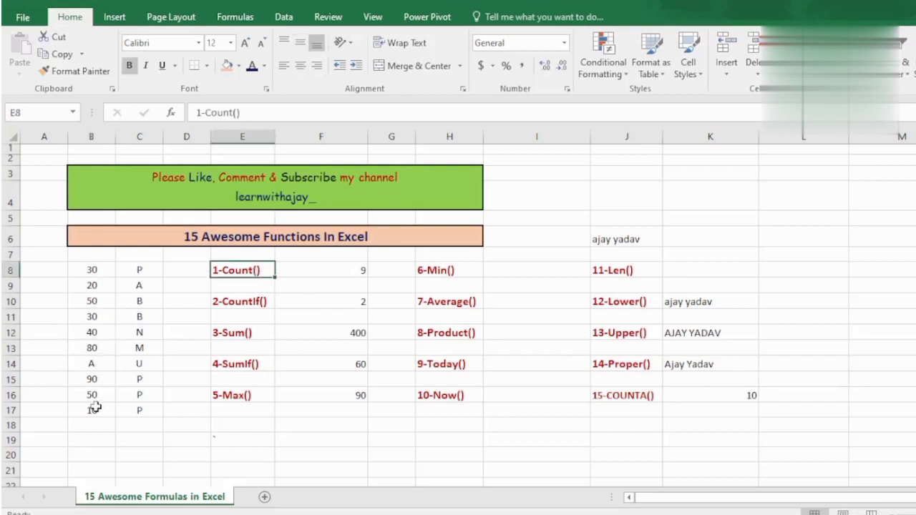
{"action": "left_click", "coordinate": [91, 364]}
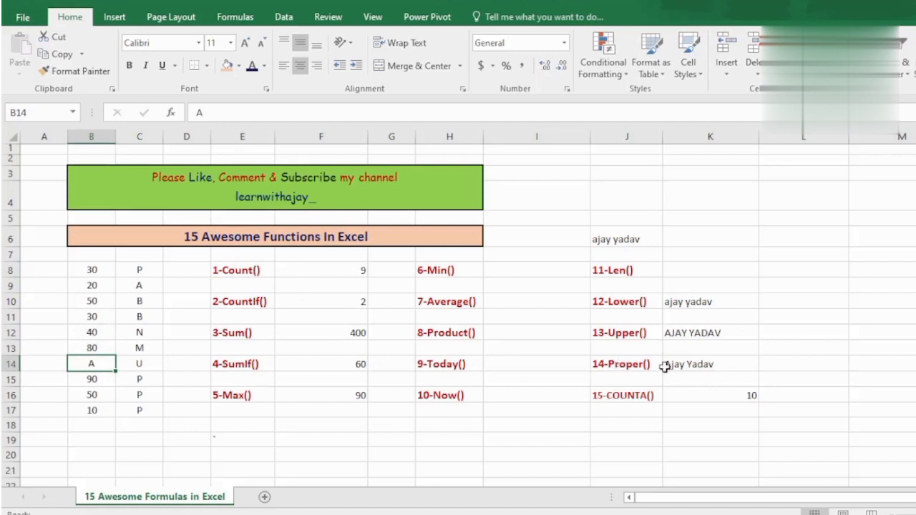
{"action": "left_click", "coordinate": [637, 395]}
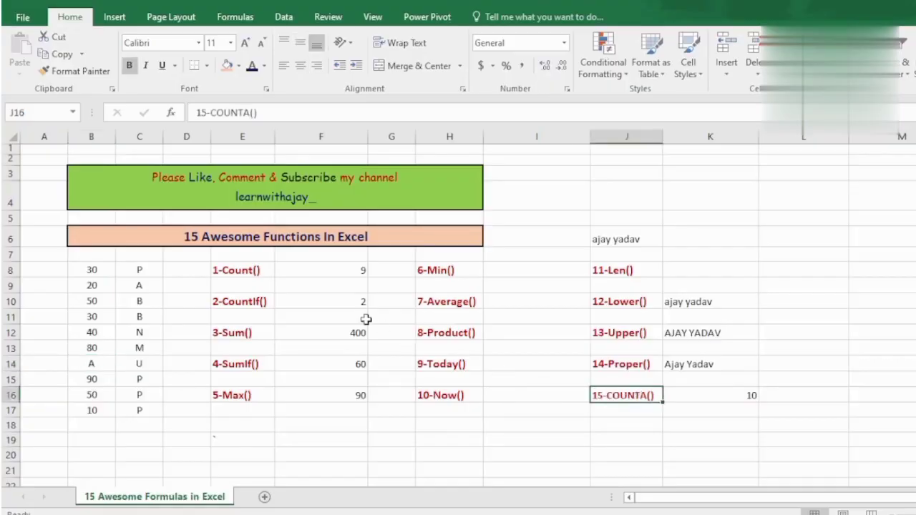
{"action": "left_click", "coordinate": [250, 270]}
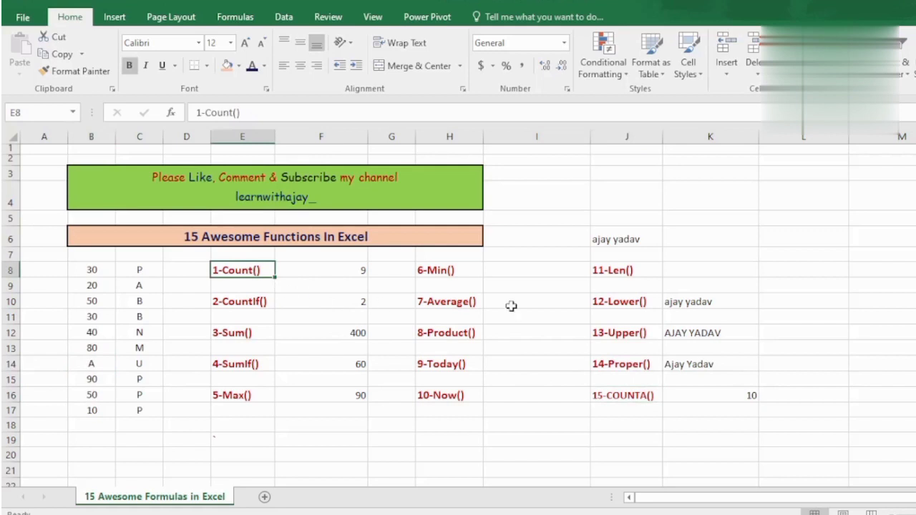
- Delete the sample name from cell J6 and select the empty cell L10
{"action": "left_click", "coordinate": [620, 241]}
{"action": "key", "text": "Delete"}
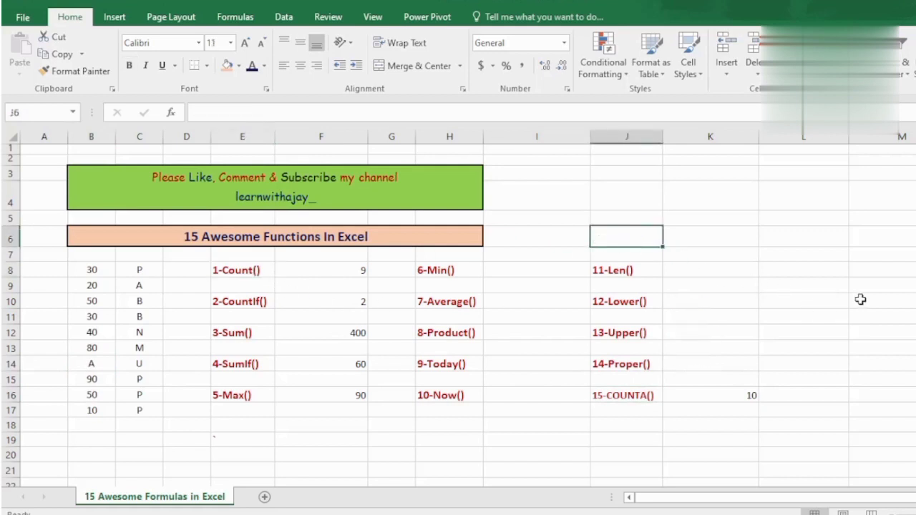
{"action": "left_click", "coordinate": [820, 301]}
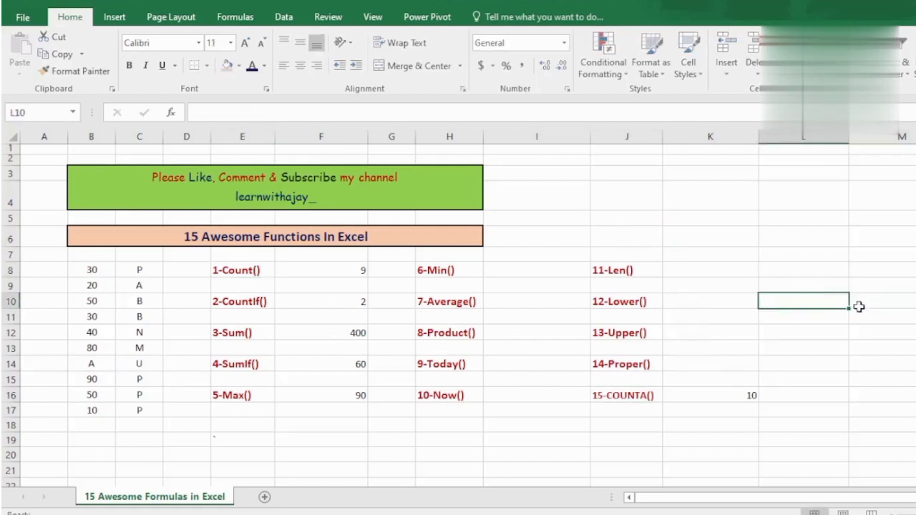